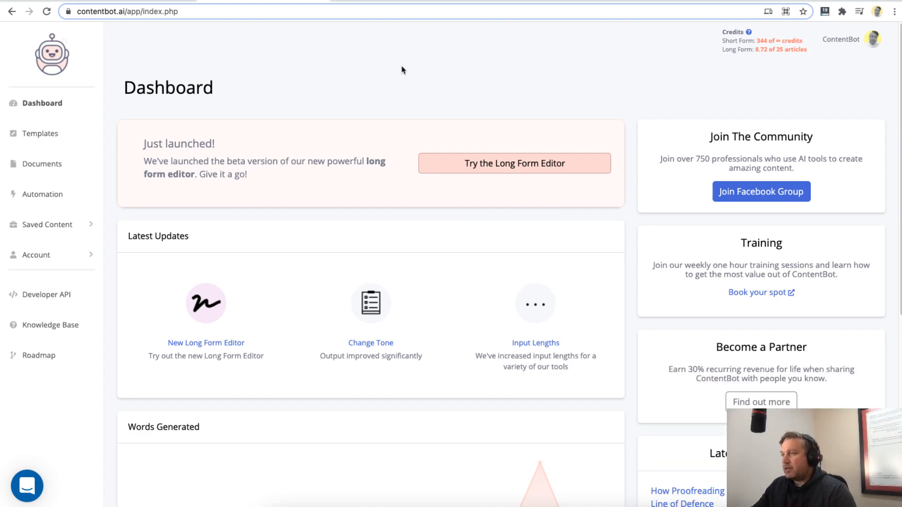
- Review the dashboard's launch notice, latest updates, words-generated chart, and the community, training, partner and blog sections
{"action": "left_click_drag", "start_coordinate": [141, 146], "coordinate": [258, 176]}
{"action": "left_click", "coordinate": [271, 180]}
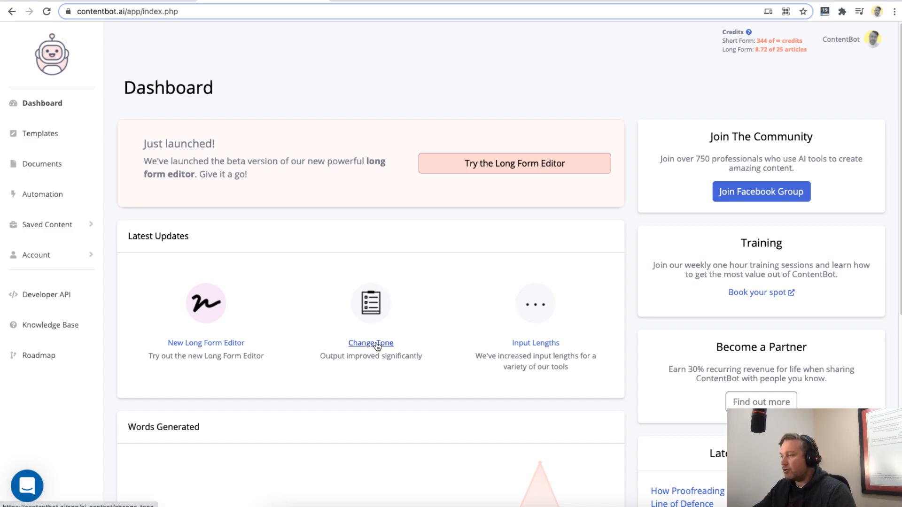
{"action": "scroll", "coordinate": [348, 277], "scroll_direction": "down", "scroll_amount": 6}
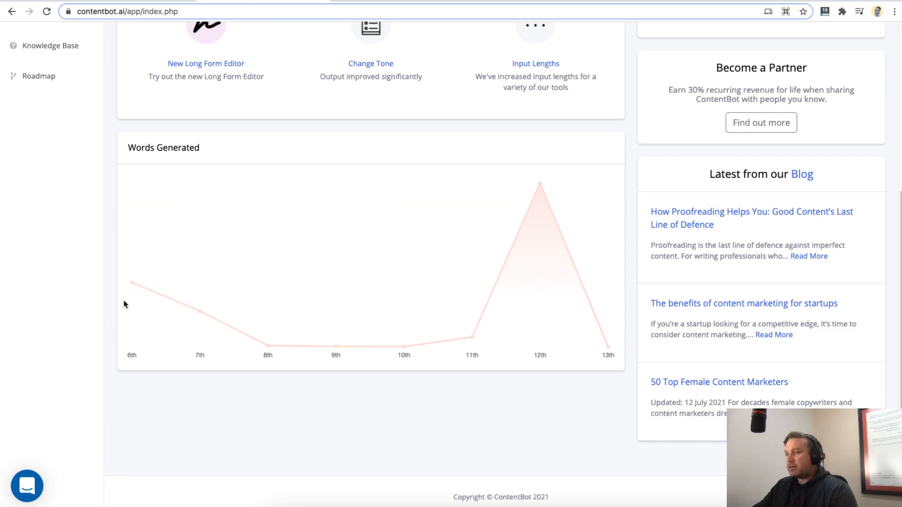
{"action": "mouse_move", "coordinate": [541, 184]}
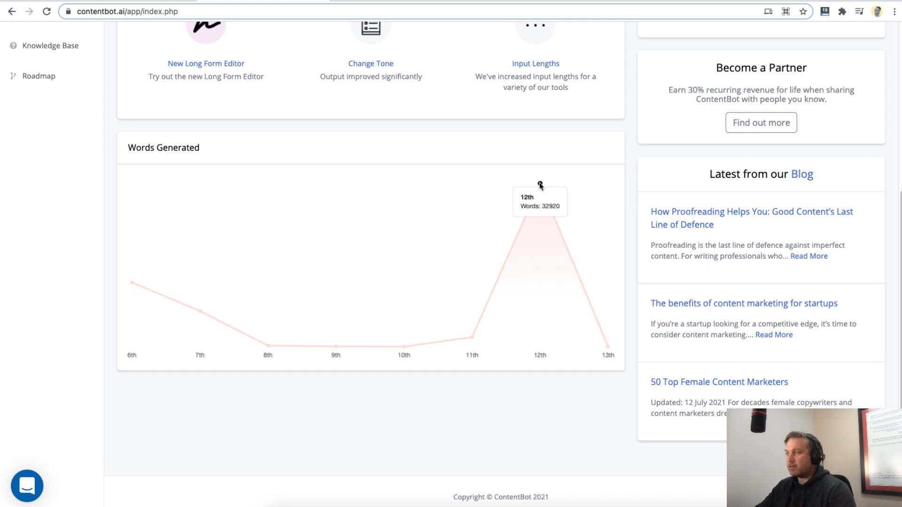
{"action": "scroll", "coordinate": [550, 234], "scroll_direction": "up", "scroll_amount": 6}
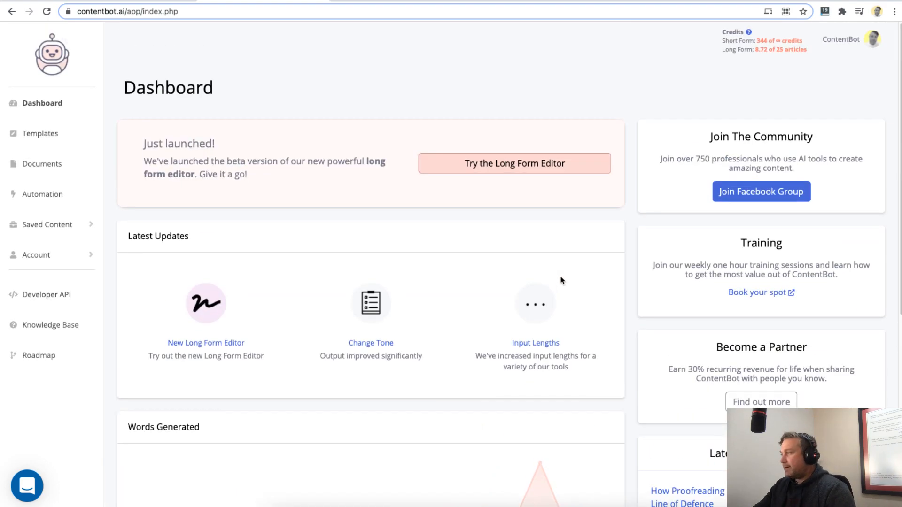
{"action": "left_click_drag", "start_coordinate": [715, 140], "coordinate": [773, 153]}
{"action": "left_click", "coordinate": [721, 169]}
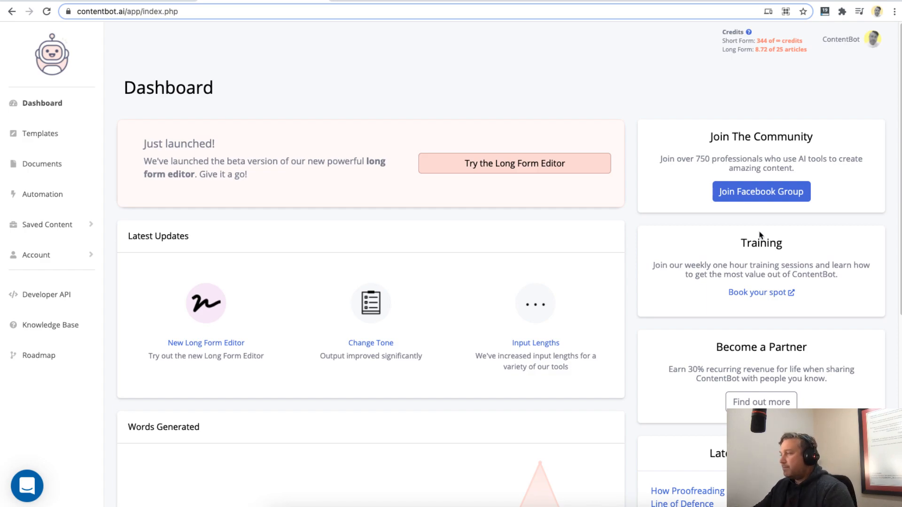
{"action": "left_click_drag", "start_coordinate": [741, 242], "coordinate": [806, 247]}
{"action": "left_click_drag", "start_coordinate": [712, 266], "coordinate": [770, 266]}
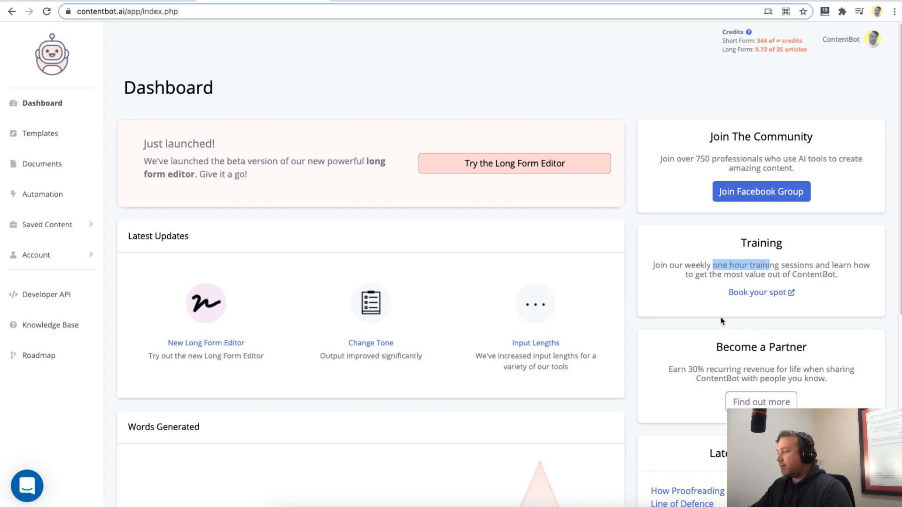
{"action": "scroll", "coordinate": [724, 329], "scroll_direction": "down", "scroll_amount": 1}
{"action": "left_click_drag", "start_coordinate": [726, 344], "coordinate": [783, 346]}
{"action": "left_click", "coordinate": [763, 356]}
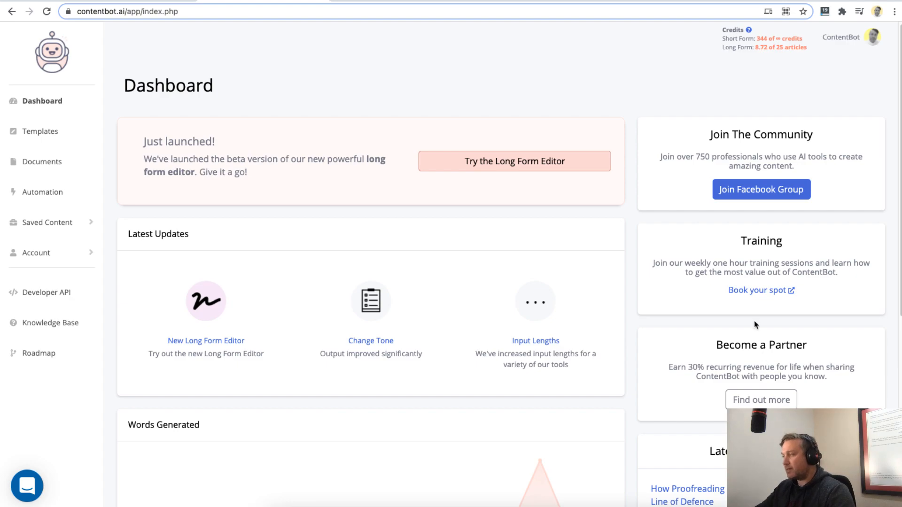
{"action": "scroll", "coordinate": [757, 338], "scroll_direction": "down", "scroll_amount": 5}
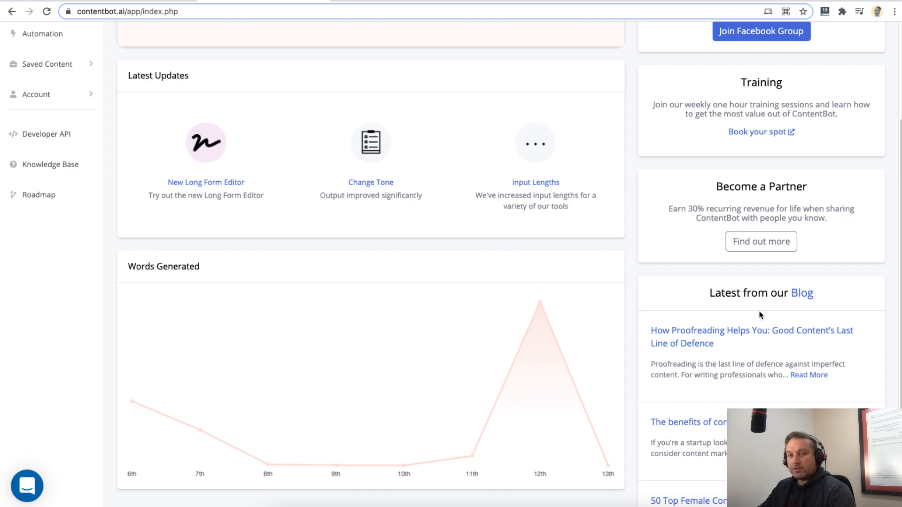
{"action": "scroll", "coordinate": [632, 319], "scroll_direction": "up", "scroll_amount": 3}
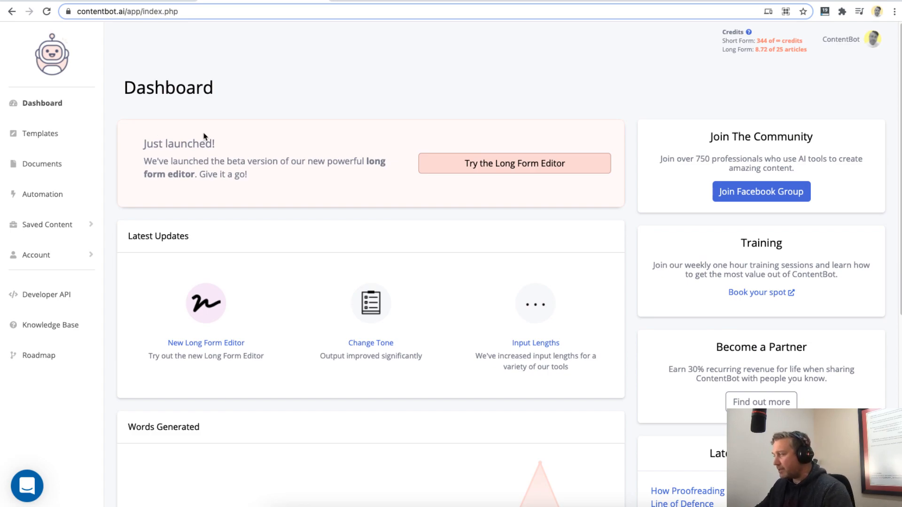
- Browse the full templates library and its Copywriting, Marketing and Other categories, ending on all templates
{"action": "left_click", "coordinate": [45, 134]}
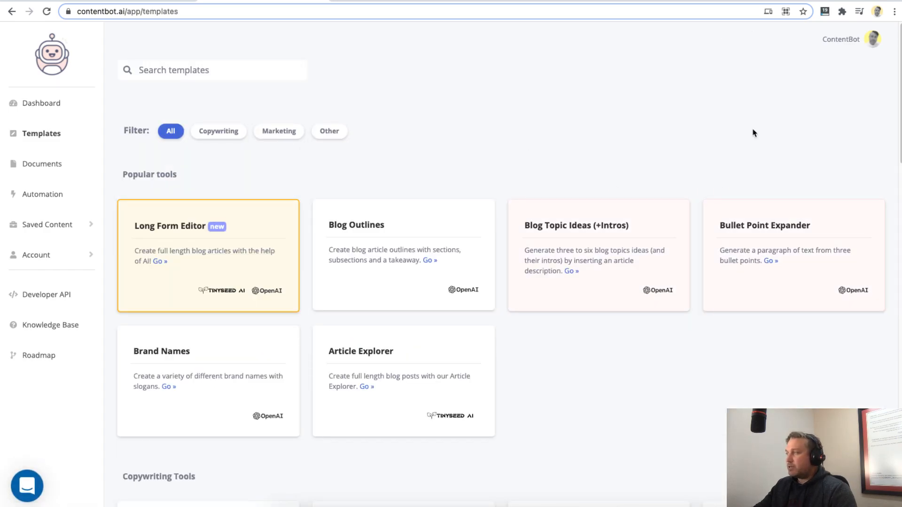
{"action": "scroll", "coordinate": [451, 263], "scroll_direction": "down", "scroll_amount": 5}
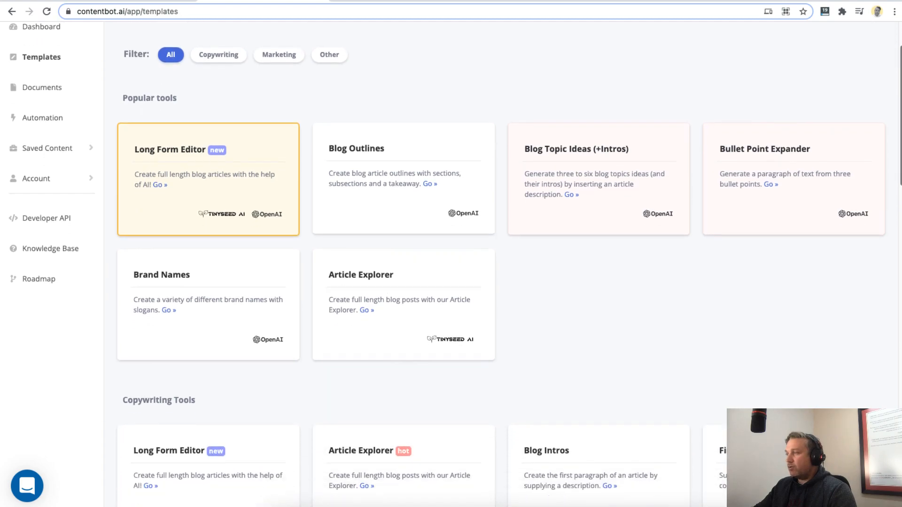
{"action": "scroll", "coordinate": [451, 263], "scroll_direction": "down", "scroll_amount": 20}
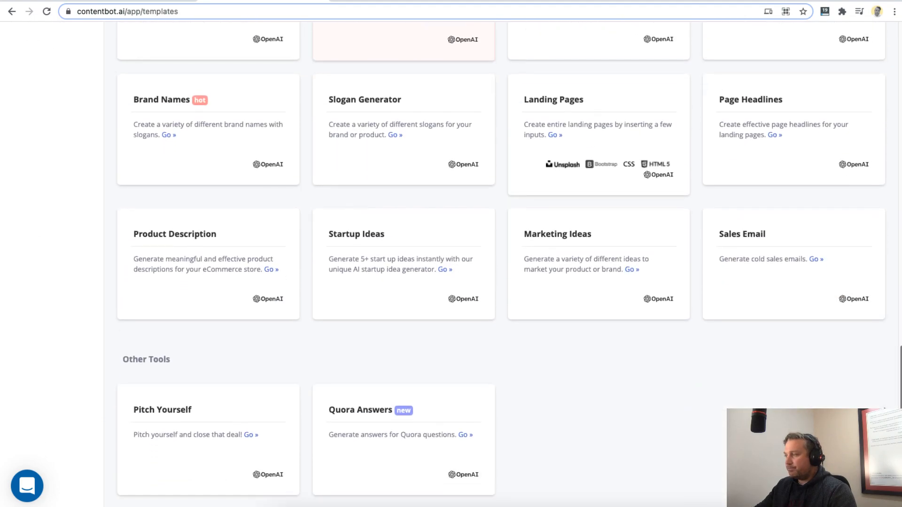
{"action": "scroll", "coordinate": [451, 263], "scroll_direction": "up", "scroll_amount": 20}
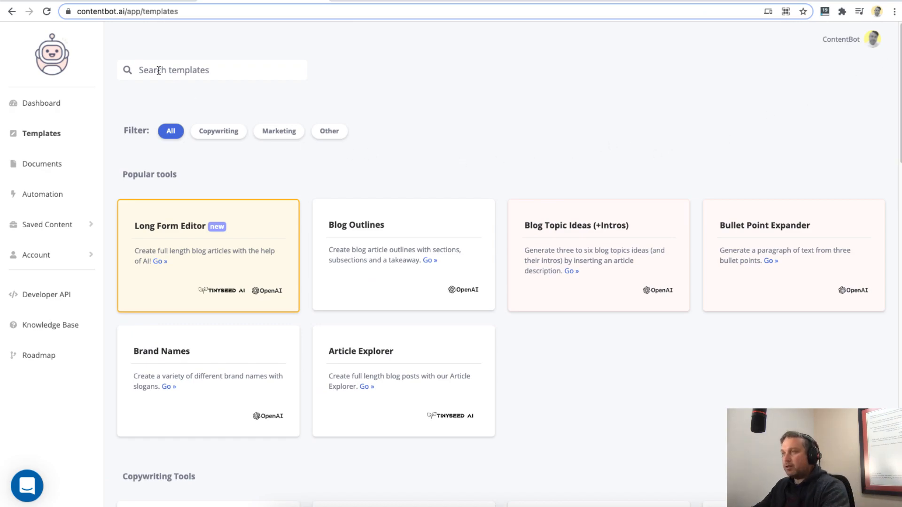
{"action": "left_click", "coordinate": [220, 134]}
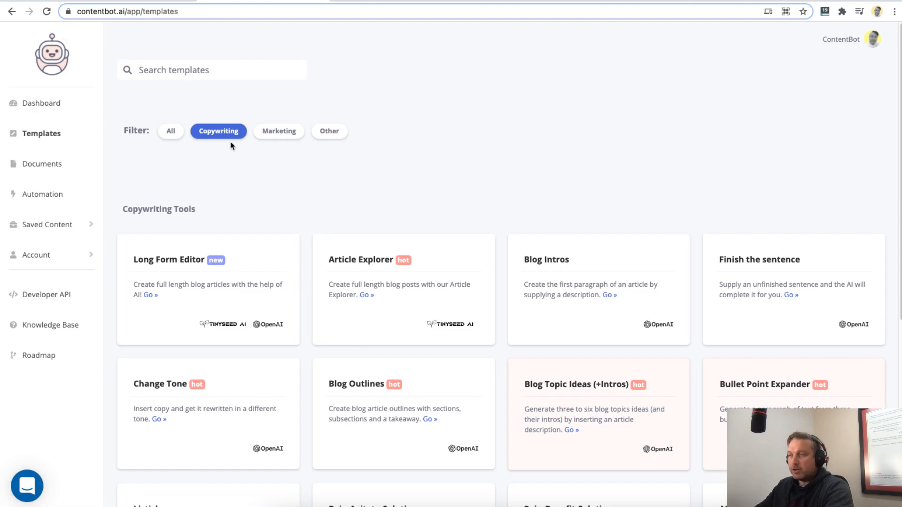
{"action": "left_click_drag", "start_coordinate": [263, 133], "coordinate": [271, 135]}
{"action": "left_click", "coordinate": [324, 131]}
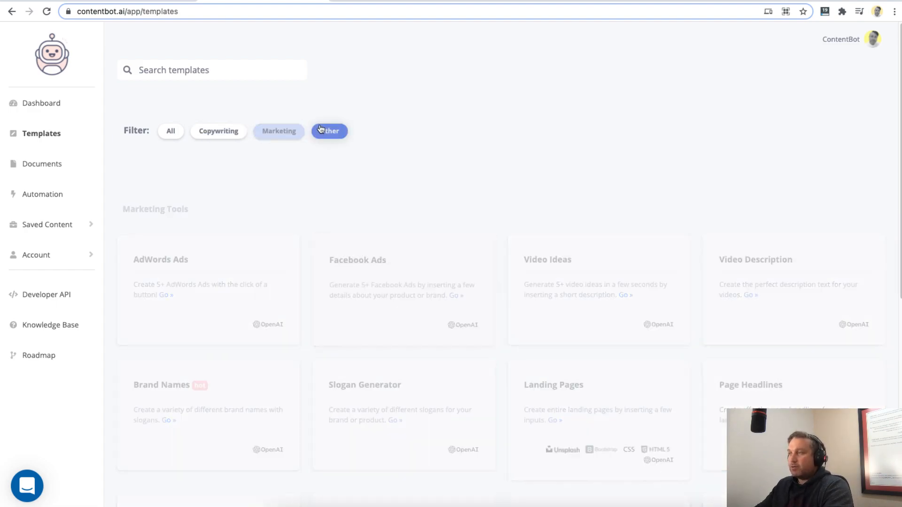
{"action": "left_click", "coordinate": [164, 132]}
- Search the templates for "blog" and open the Blog Topic Ideas (+Intros) tool
{"action": "left_click", "coordinate": [188, 69]}
{"action": "type", "text": "blog"}
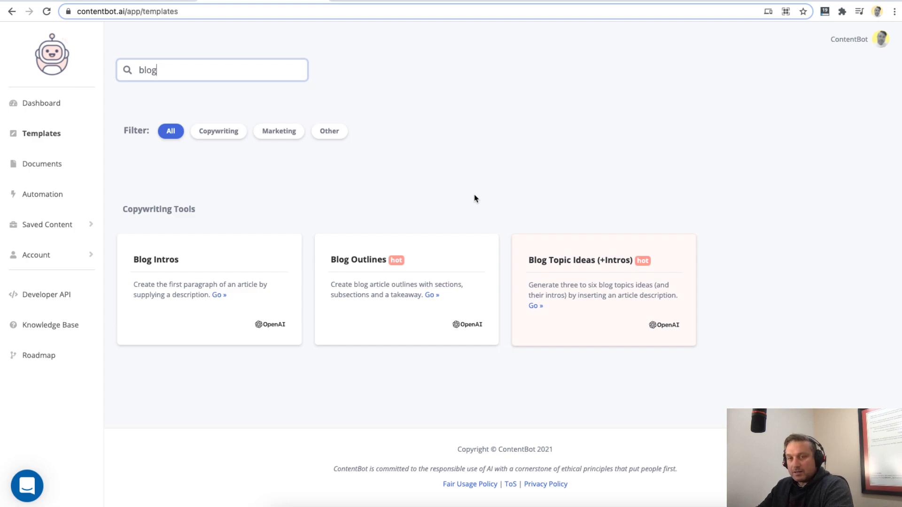
{"action": "left_click", "coordinate": [558, 262]}
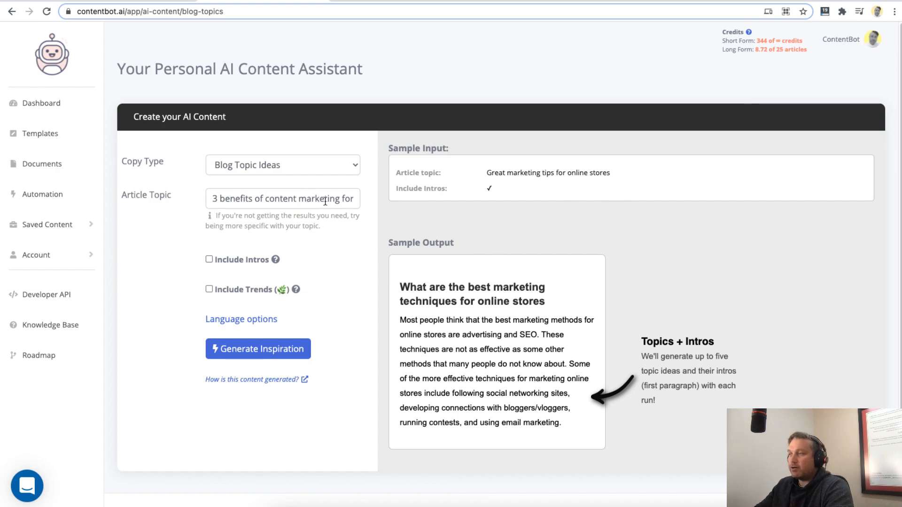
- Generate blog topic ideas for the article topic "Why Content Marketing is great for small businesses"
{"action": "left_click_drag", "start_coordinate": [340, 198], "coordinate": [224, 199]}
{"action": "left_click", "coordinate": [224, 199]}
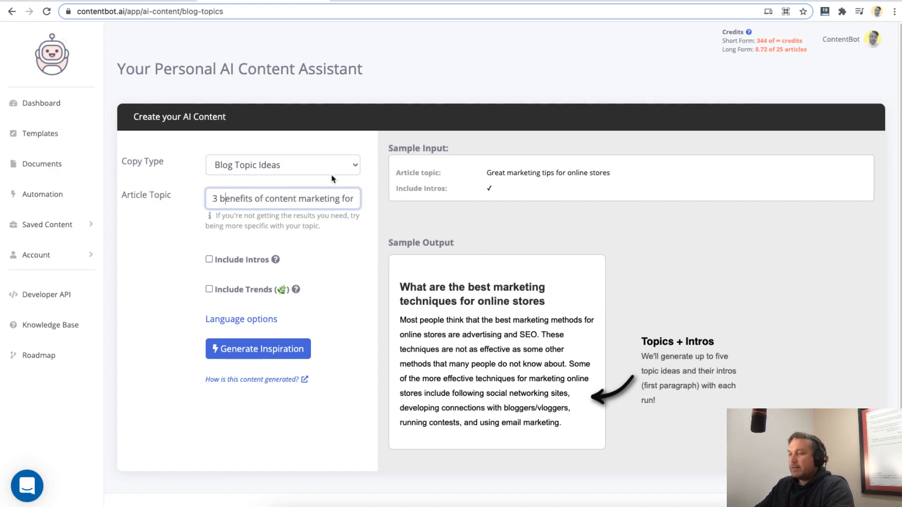
{"action": "left_click_drag", "start_coordinate": [211, 199], "coordinate": [388, 214]}
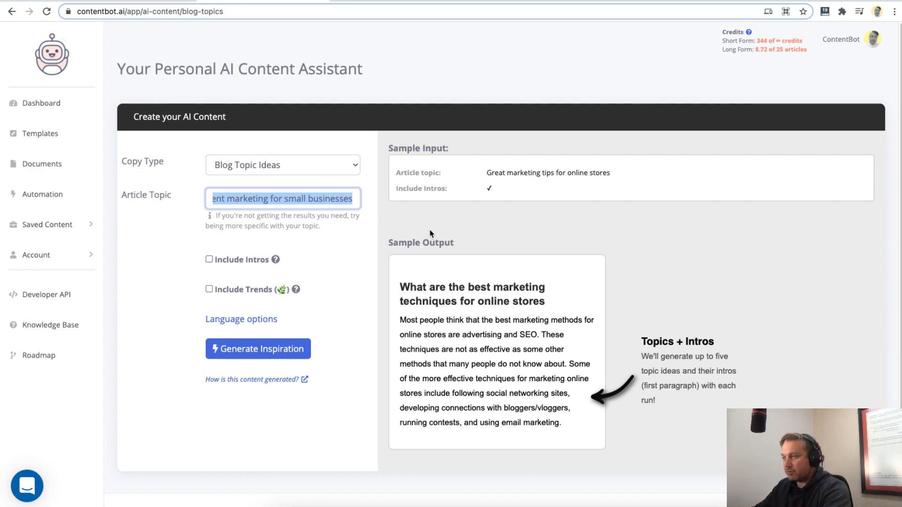
{"action": "type", "text": "Con"}
{"action": "key", "text": "BackSpace"}
{"action": "key", "text": "BackSpace"}
{"action": "key", "text": "BackSpace"}
{"action": "type", "text": "Why content"}
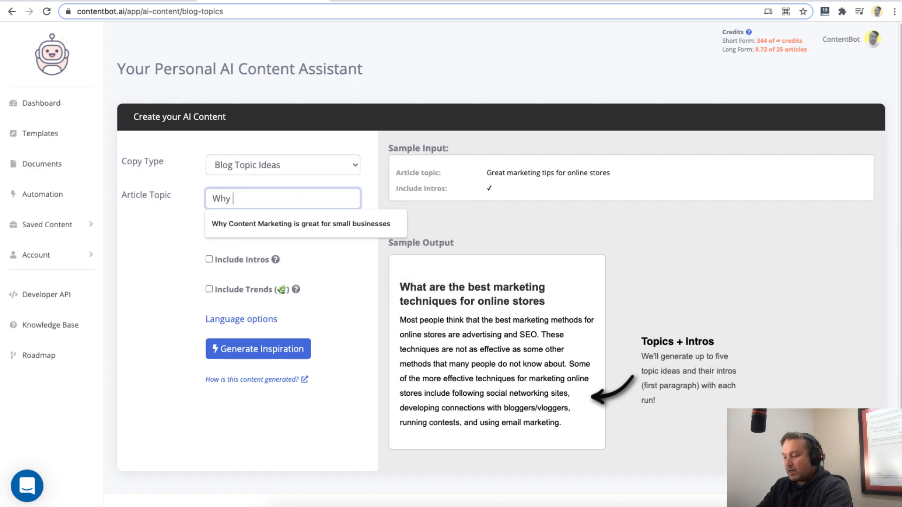
{"action": "key", "text": "Down"}
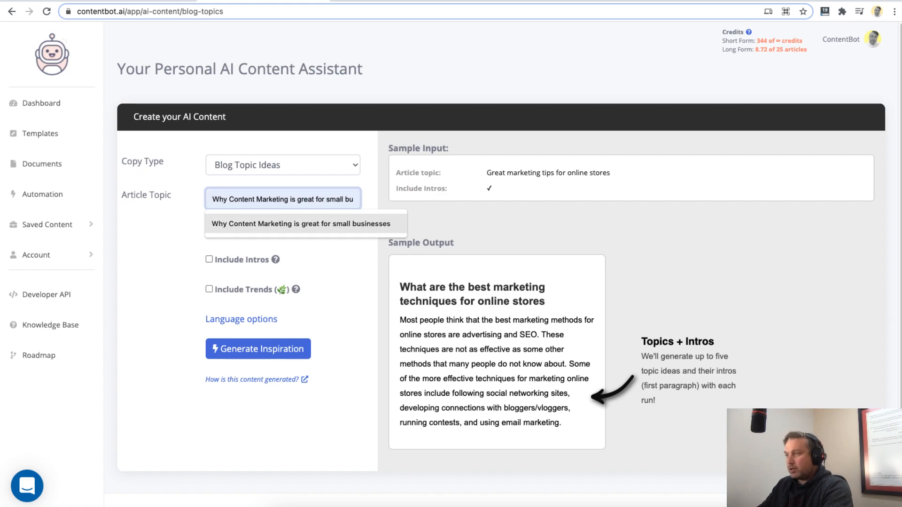
{"action": "left_click", "coordinate": [338, 224]}
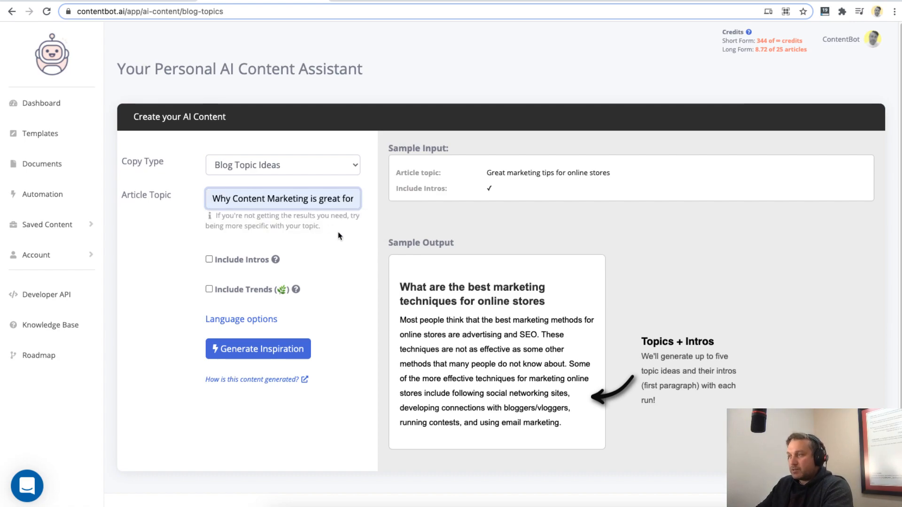
{"action": "left_click", "coordinate": [249, 359]}
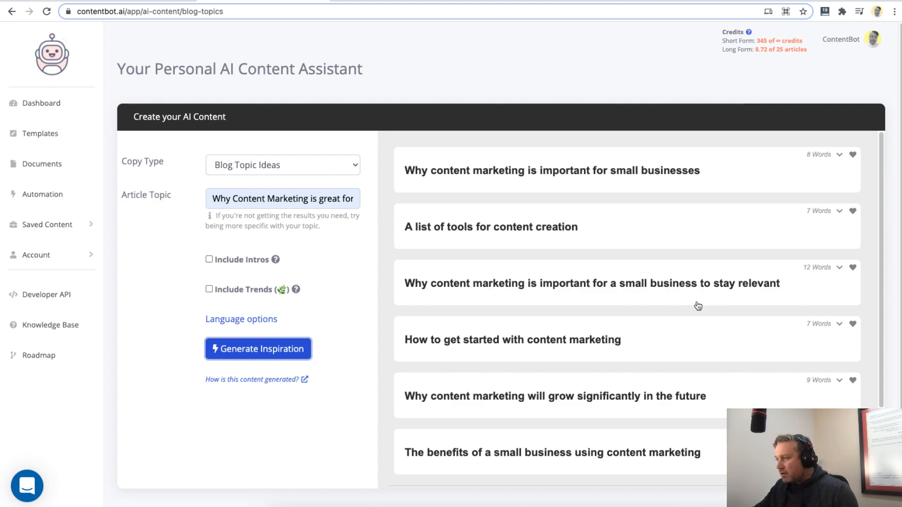
- Save the ideas "Why content marketing will grow significantly in the future" and "The benefits of a small business using content marketing" as favourites
{"action": "scroll", "coordinate": [578, 352], "scroll_direction": "down", "scroll_amount": 3}
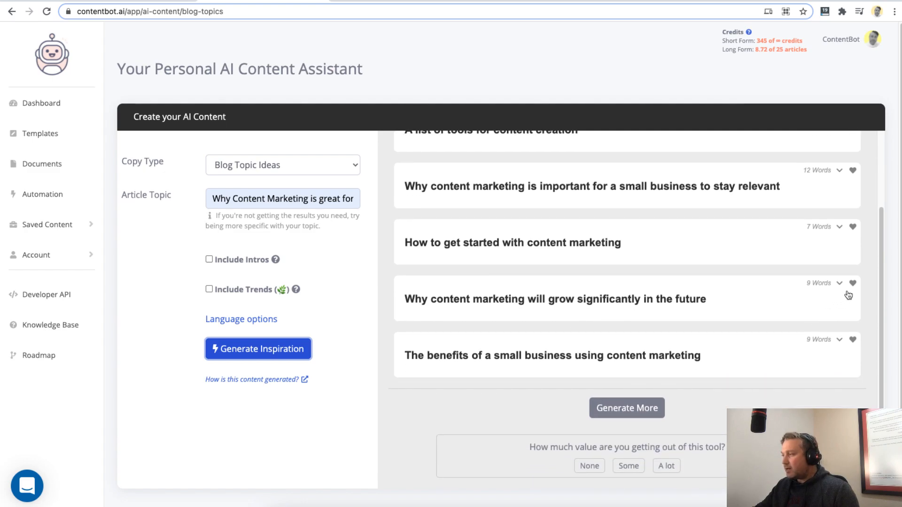
{"action": "left_click", "coordinate": [853, 284]}
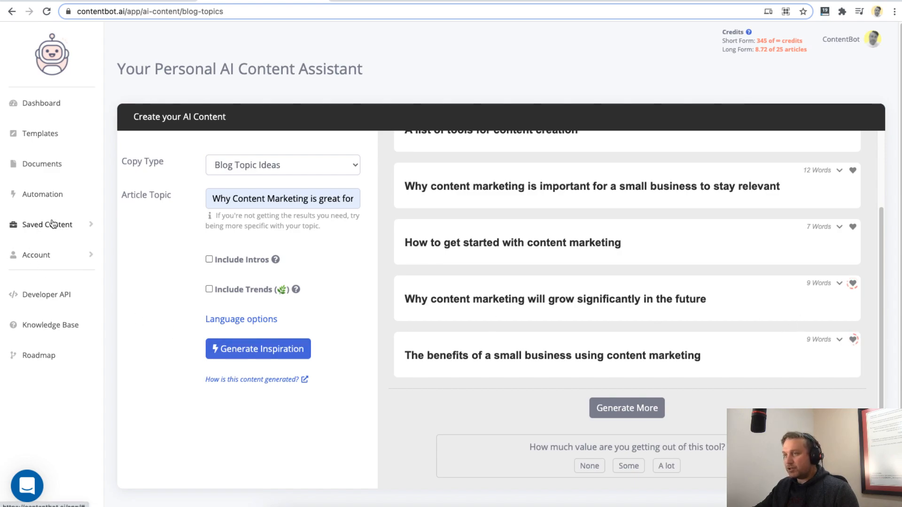
{"action": "scroll", "coordinate": [451, 322], "scroll_direction": "up", "scroll_amount": 3}
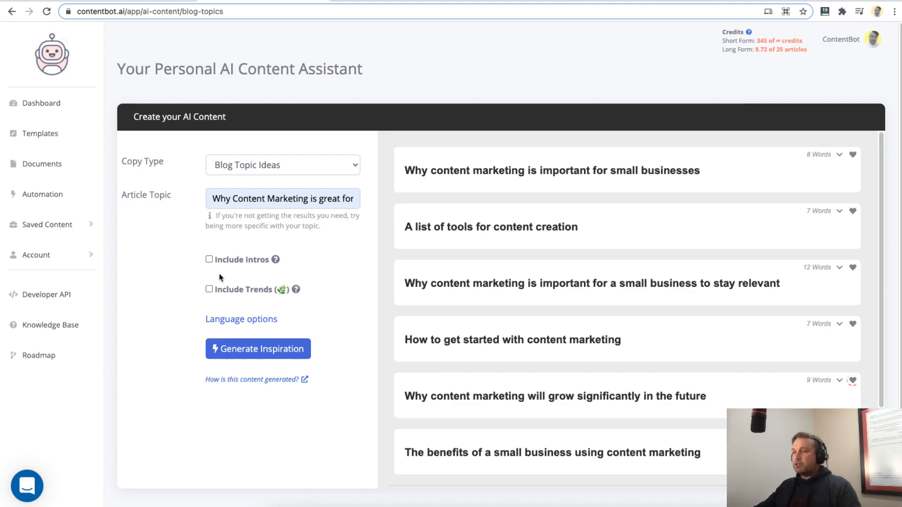
{"action": "left_click", "coordinate": [242, 198]}
{"action": "left_click_drag", "start_coordinate": [212, 198], "coordinate": [395, 203]}
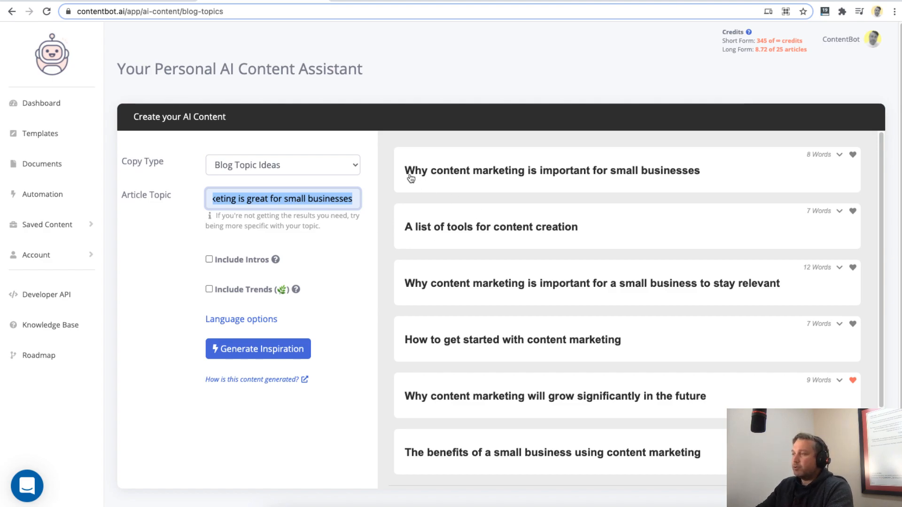
{"action": "left_click_drag", "start_coordinate": [403, 171], "coordinate": [482, 168]}
{"action": "triple_click", "coordinate": [741, 167]}
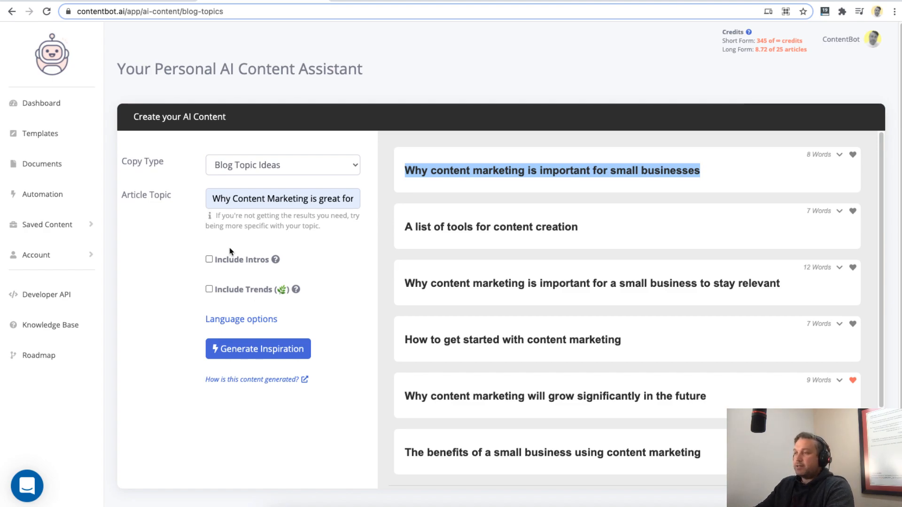
- Generate blog topic ideas for "Content marketing news" with trends included, and request an additional batch
{"action": "left_click", "coordinate": [263, 198]}
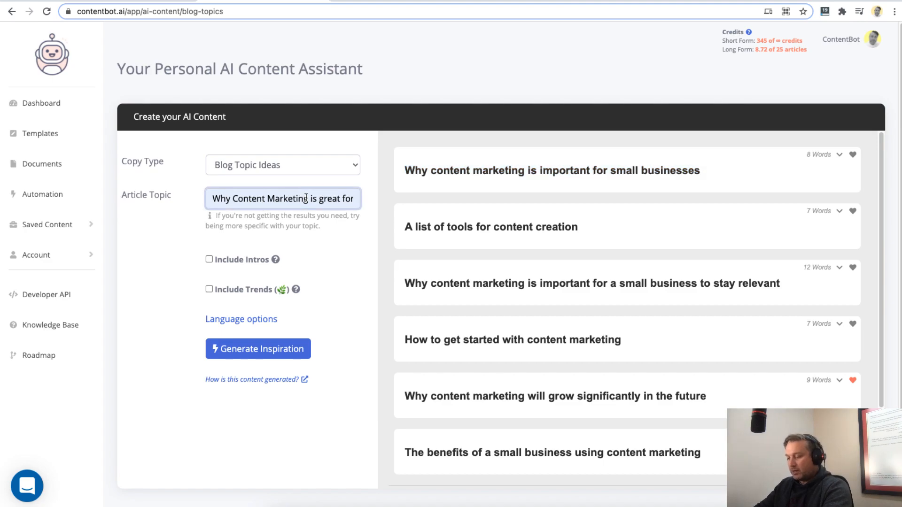
{"action": "triple_click", "coordinate": [236, 203]}
{"action": "type", "text": "Content "}
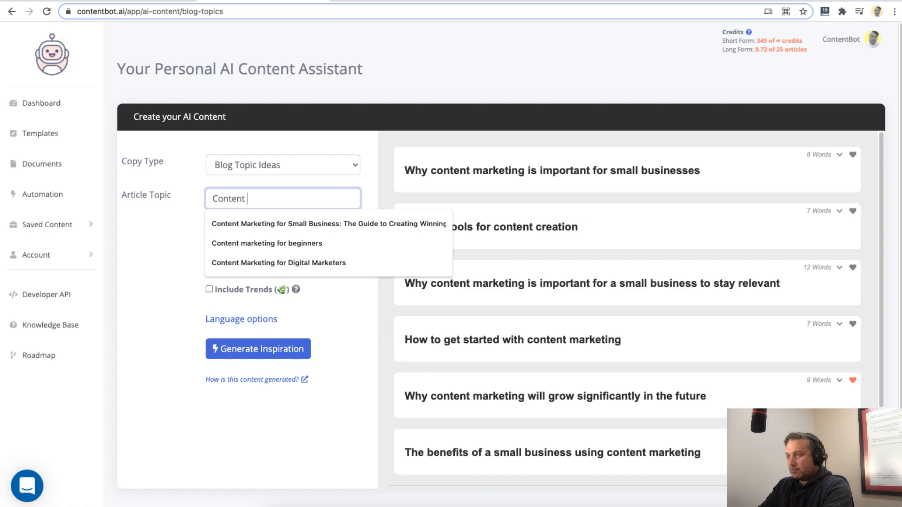
{"action": "type", "text": "marketing news"}
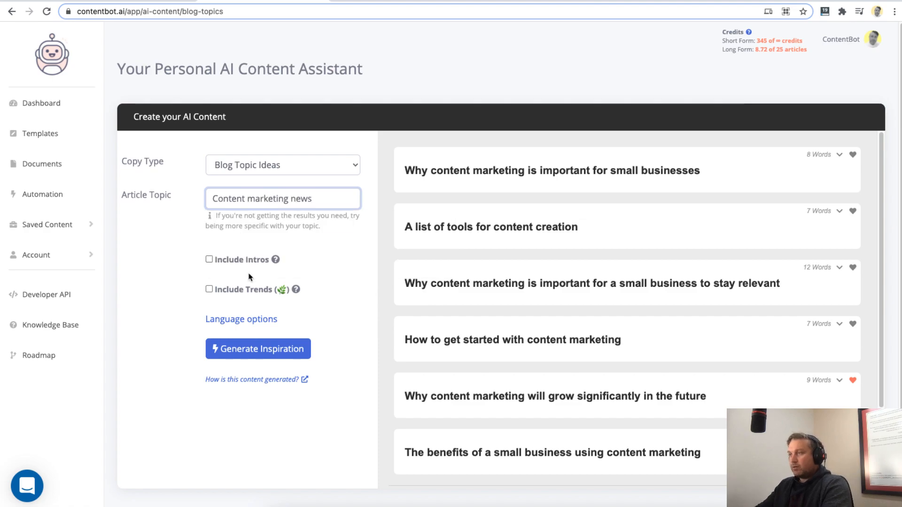
{"action": "left_click", "coordinate": [209, 289]}
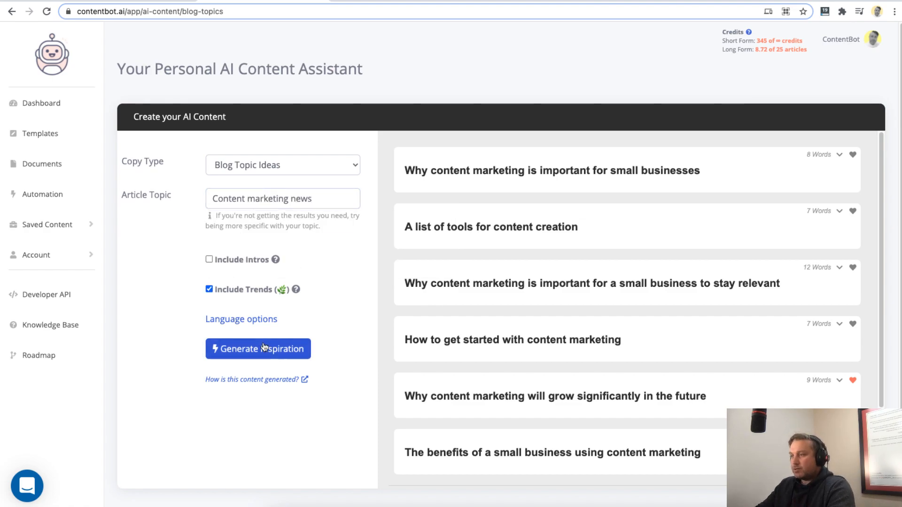
{"action": "left_click", "coordinate": [262, 353]}
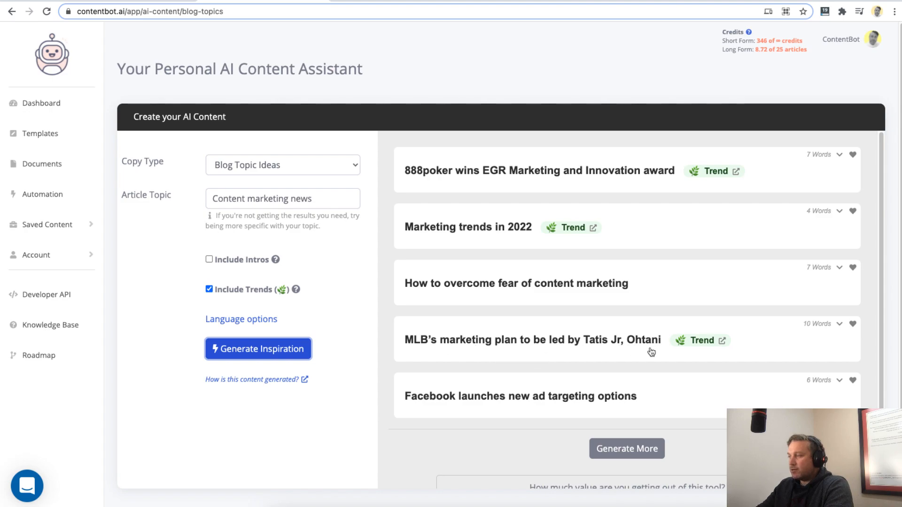
{"action": "left_click", "coordinate": [626, 442]}
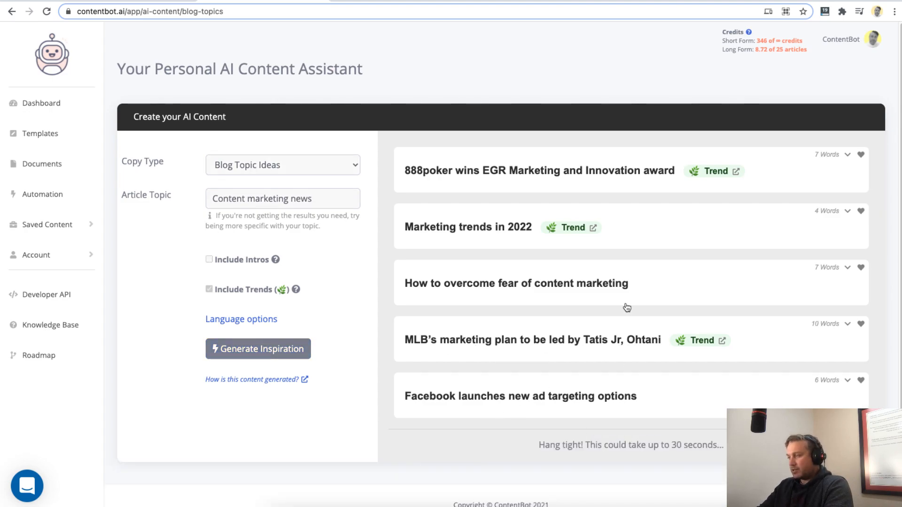
{"action": "scroll", "coordinate": [606, 263], "scroll_direction": "down", "scroll_amount": 2}
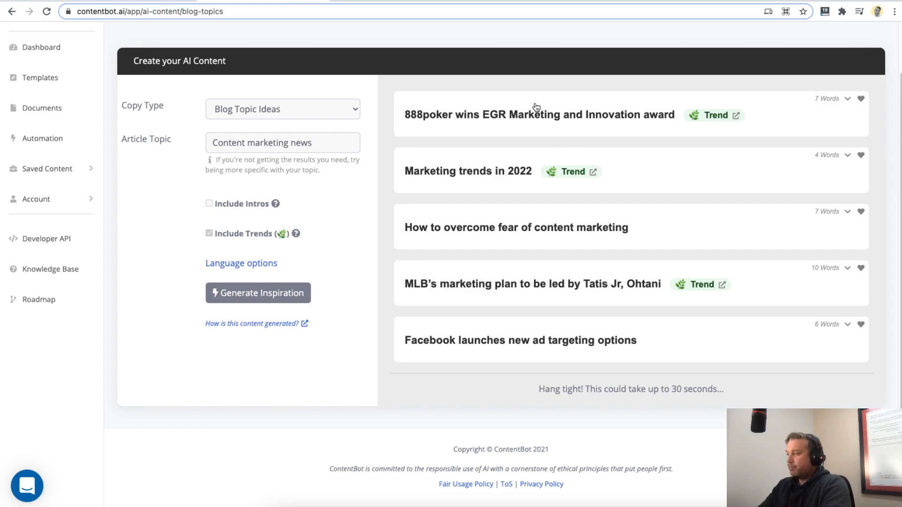
- Review the generated content marketing news ideas, from the trend-based titles in the first batch through the additional batch
{"action": "scroll", "coordinate": [561, 325], "scroll_direction": "down", "scroll_amount": 1}
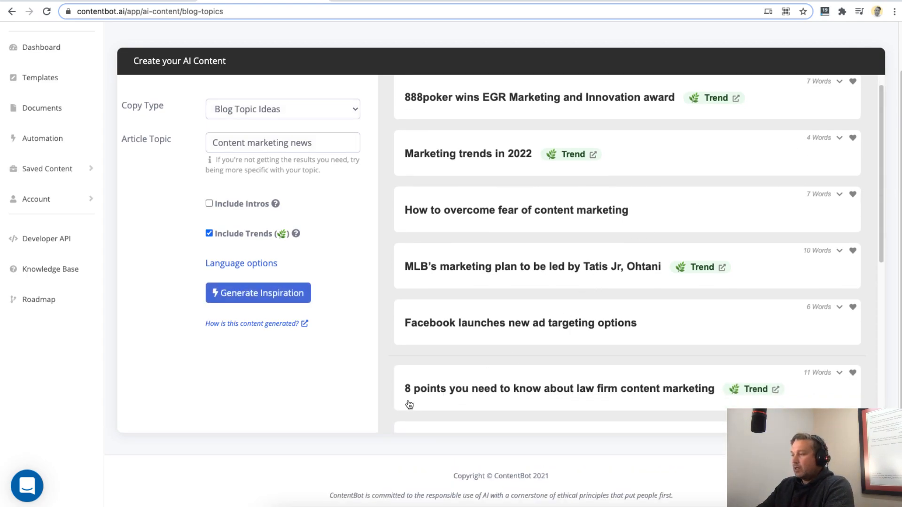
{"action": "scroll", "coordinate": [657, 404], "scroll_direction": "down", "scroll_amount": 5}
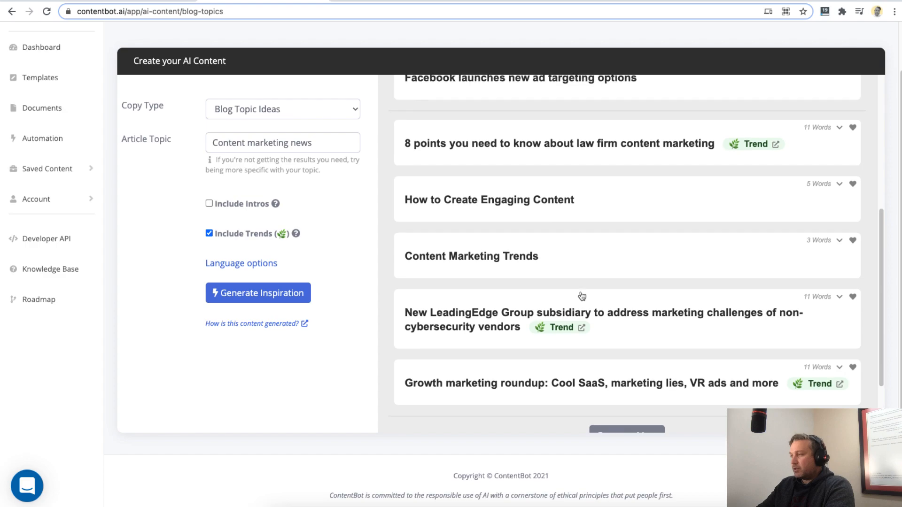
{"action": "scroll", "coordinate": [578, 296], "scroll_direction": "up", "scroll_amount": 1}
{"action": "left_click_drag", "start_coordinate": [401, 291], "coordinate": [571, 288]}
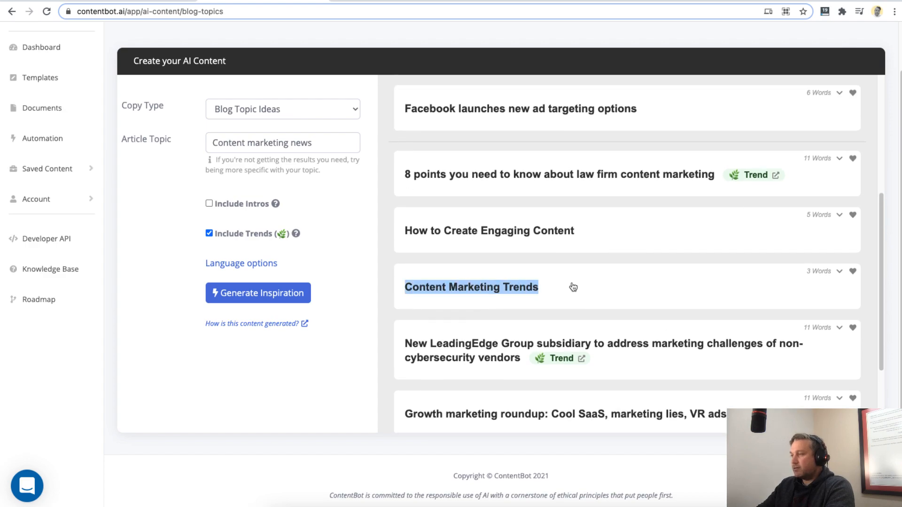
{"action": "left_click_drag", "start_coordinate": [402, 232], "coordinate": [606, 235]}
{"action": "scroll", "coordinate": [573, 300], "scroll_direction": "up", "scroll_amount": 3}
{"action": "scroll", "coordinate": [468, 287], "scroll_direction": "up", "scroll_amount": 4}
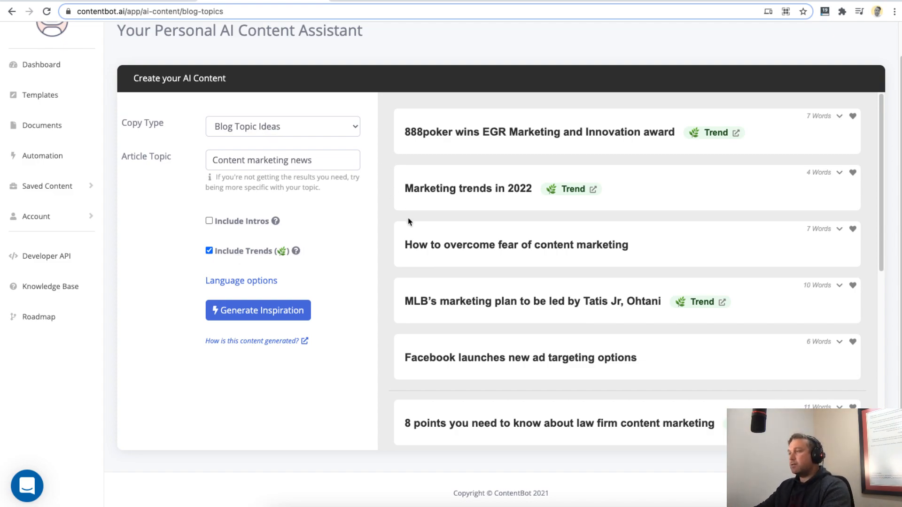
{"action": "scroll", "coordinate": [479, 306], "scroll_direction": "down", "scroll_amount": 1}
{"action": "scroll", "coordinate": [470, 324], "scroll_direction": "down", "scroll_amount": 1}
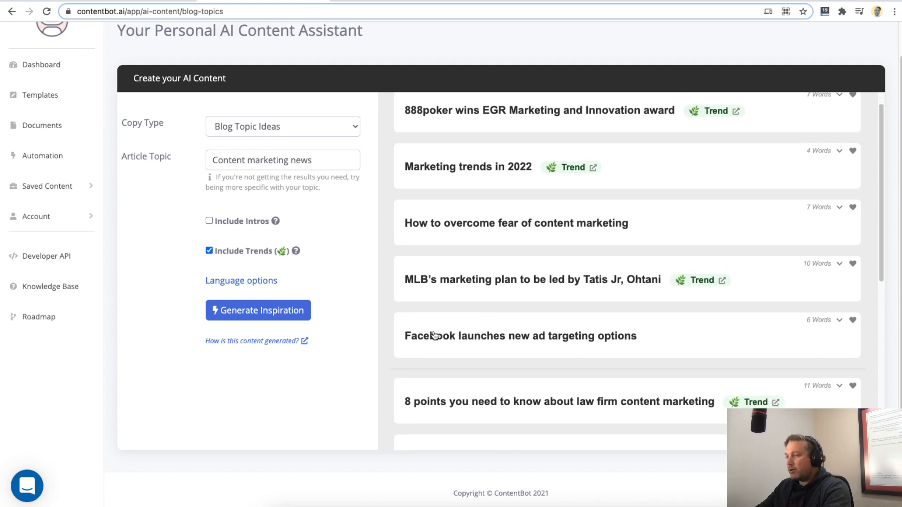
{"action": "scroll", "coordinate": [463, 362], "scroll_direction": "down", "scroll_amount": 5}
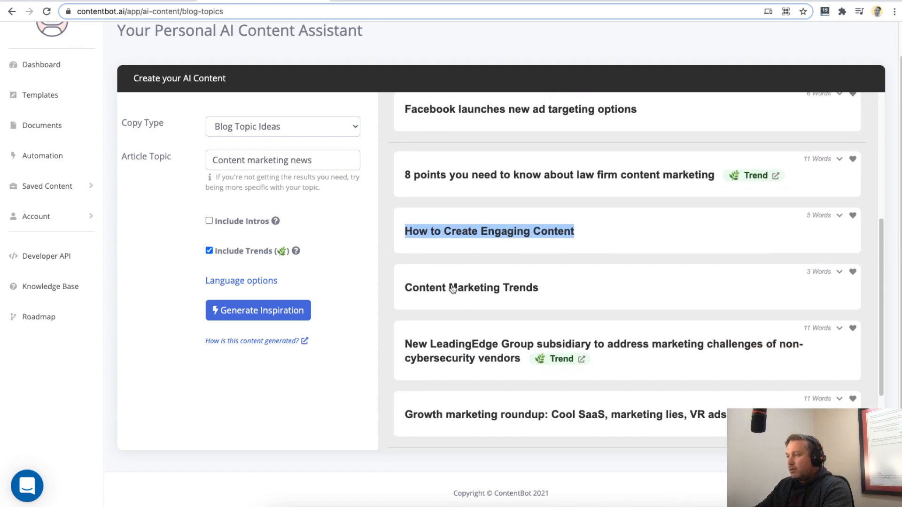
- Copy the idea "How to Create Engaging Content" and use it as the article topic for the Blog Intro copy type
{"action": "left_click", "coordinate": [404, 235]}
{"action": "left_click_drag", "start_coordinate": [404, 234], "coordinate": [610, 245]}
{"action": "key", "text": "ctrl+c"}
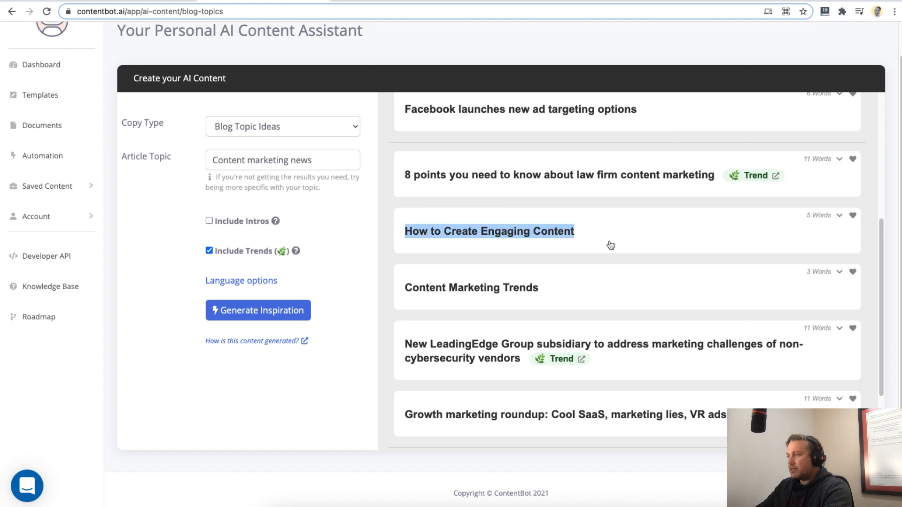
{"action": "left_click", "coordinate": [271, 128]}
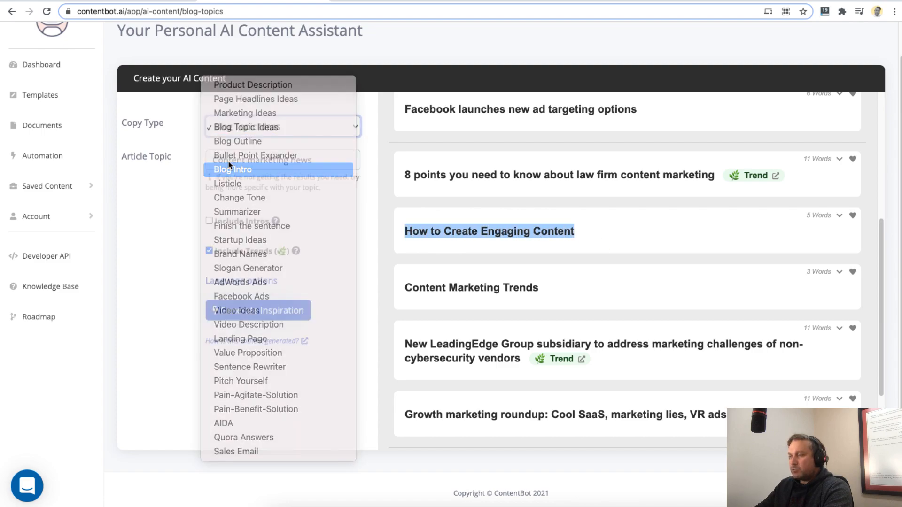
{"action": "left_click", "coordinate": [239, 170]}
{"action": "triple_click", "coordinate": [302, 195]}
{"action": "key", "text": "ctrl+v"}
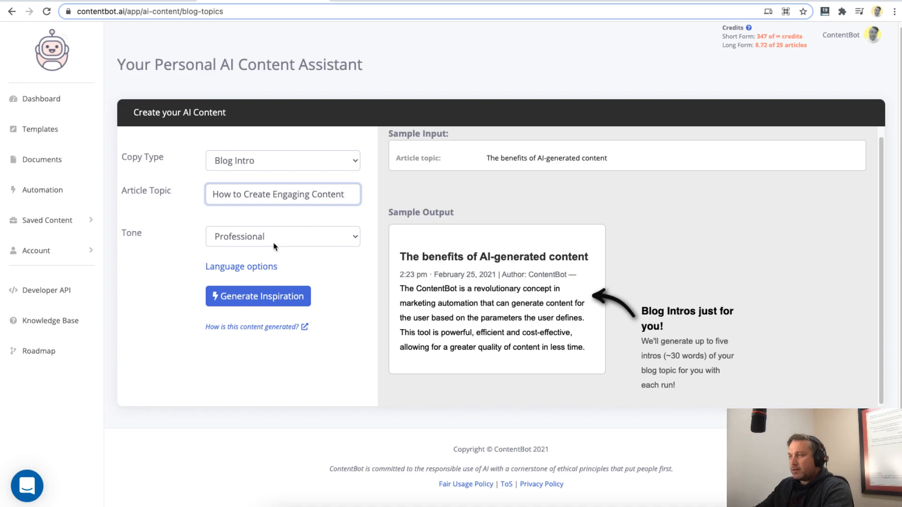
- Keep the Professional tone, extend the article topic with "for small businesses" and generate the blog intros
{"action": "left_click", "coordinate": [274, 245]}
{"action": "left_click", "coordinate": [243, 234]}
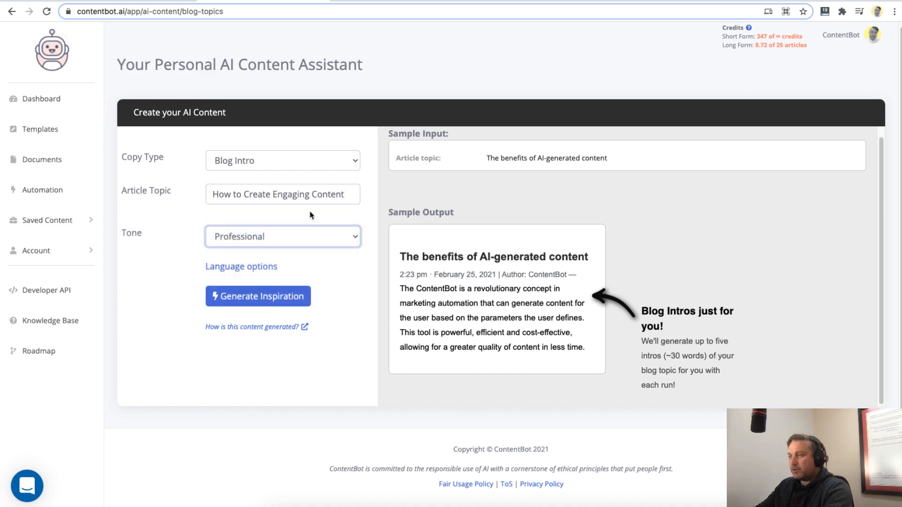
{"action": "left_click", "coordinate": [350, 197]}
{"action": "type", "text": "for small b"}
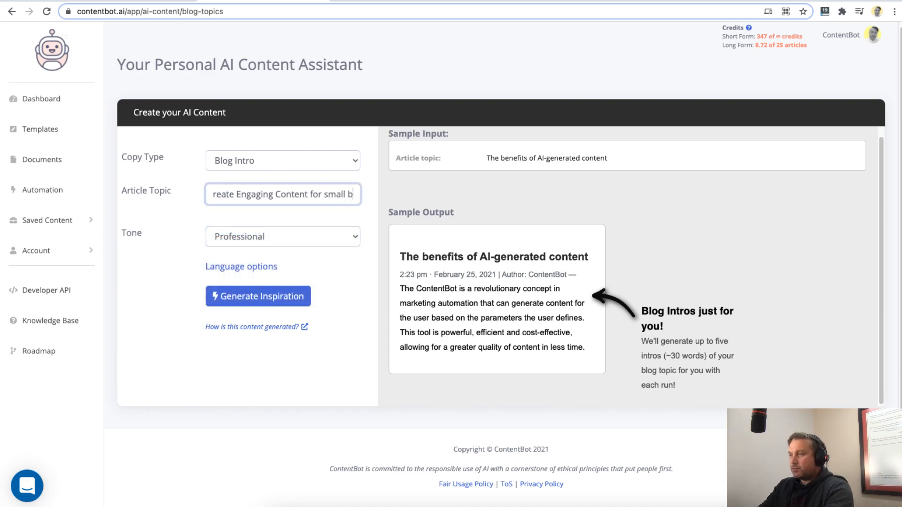
{"action": "type", "text": "usinesses"}
{"action": "left_click", "coordinate": [266, 300]}
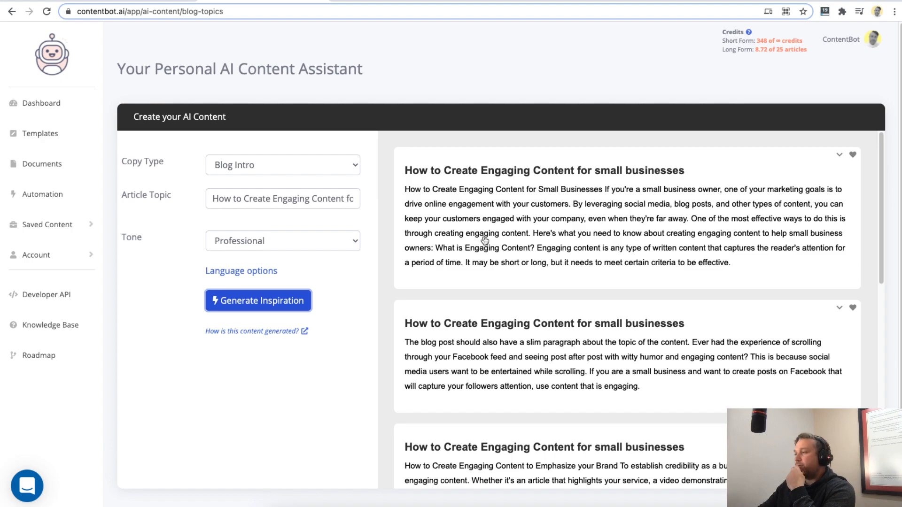
- Read through the generated blog intros and check the copy option available for the first one
{"action": "scroll", "coordinate": [519, 365], "scroll_direction": "down", "scroll_amount": 3}
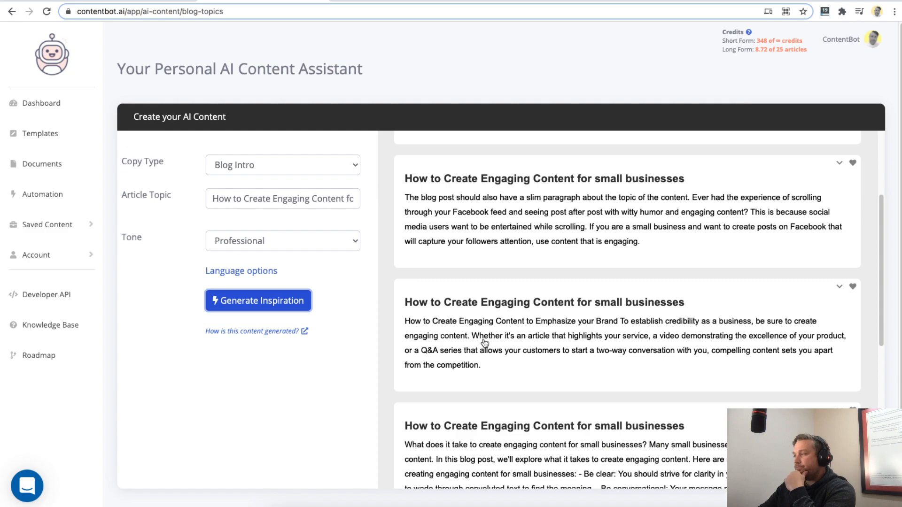
{"action": "scroll", "coordinate": [485, 343], "scroll_direction": "down", "scroll_amount": 1}
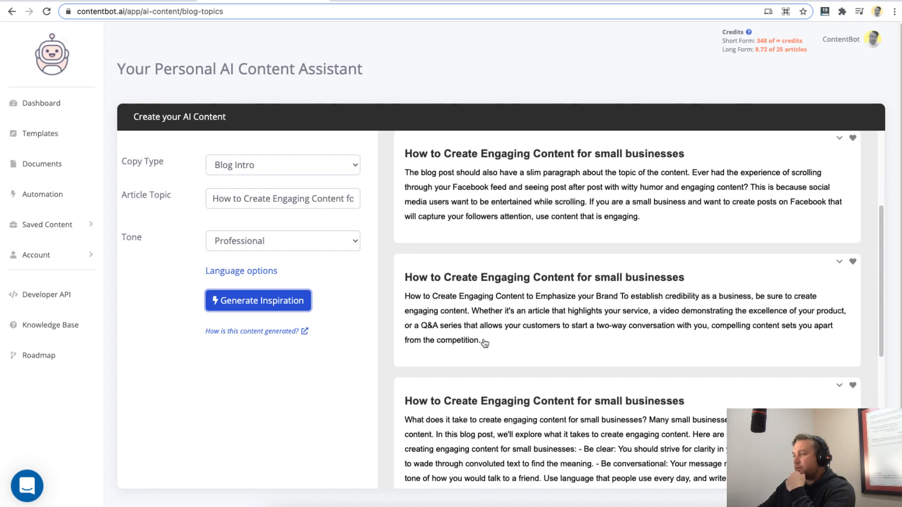
{"action": "scroll", "coordinate": [484, 343], "scroll_direction": "down", "scroll_amount": 3}
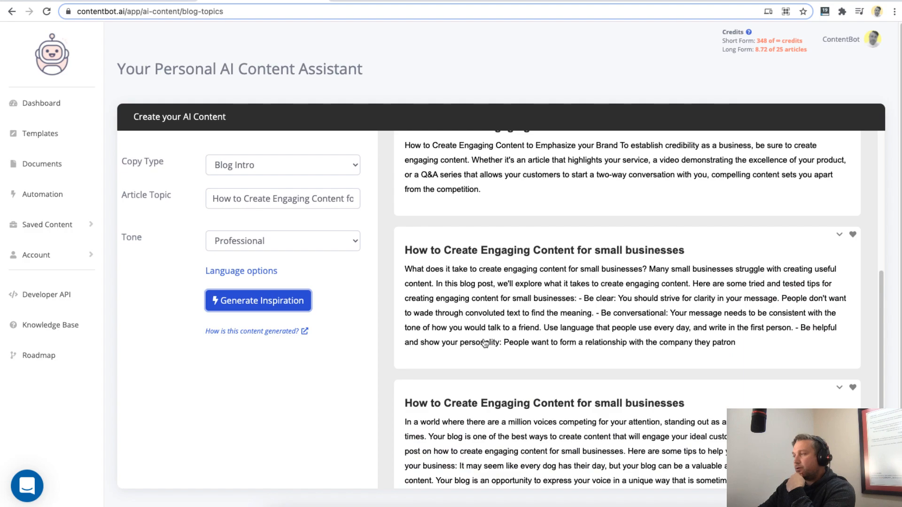
{"action": "scroll", "coordinate": [485, 343], "scroll_direction": "down", "scroll_amount": 3}
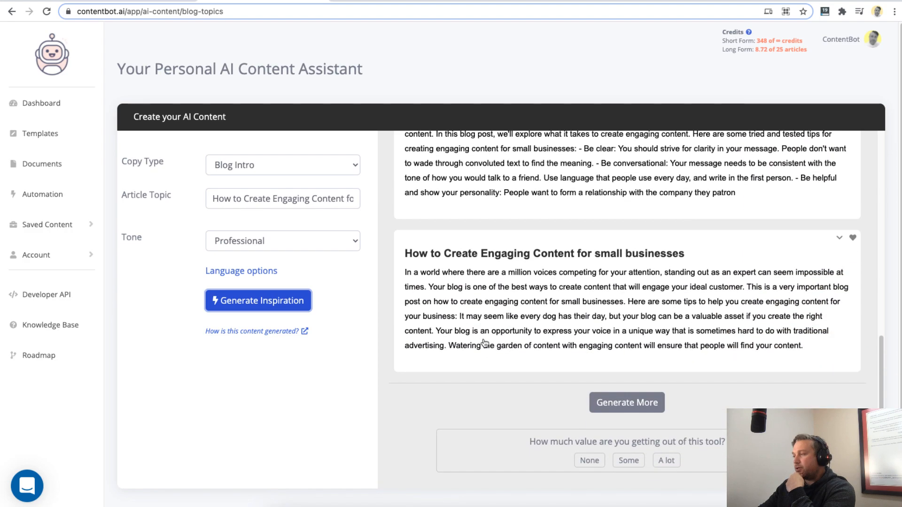
{"action": "left_click", "coordinate": [638, 408]}
{"action": "scroll", "coordinate": [570, 358], "scroll_direction": "up", "scroll_amount": 2}
{"action": "left_click_drag", "start_coordinate": [400, 170], "coordinate": [785, 277]}
{"action": "left_click", "coordinate": [839, 154]}
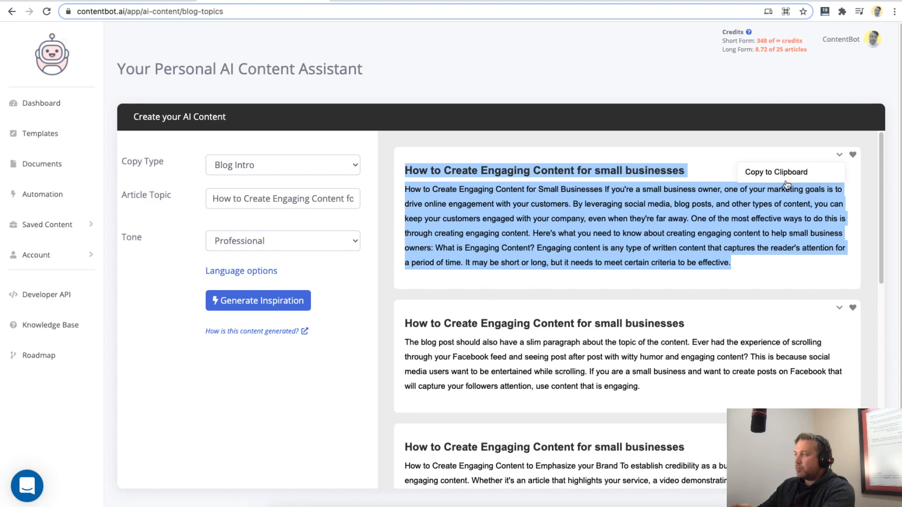
{"action": "left_click", "coordinate": [840, 155]}
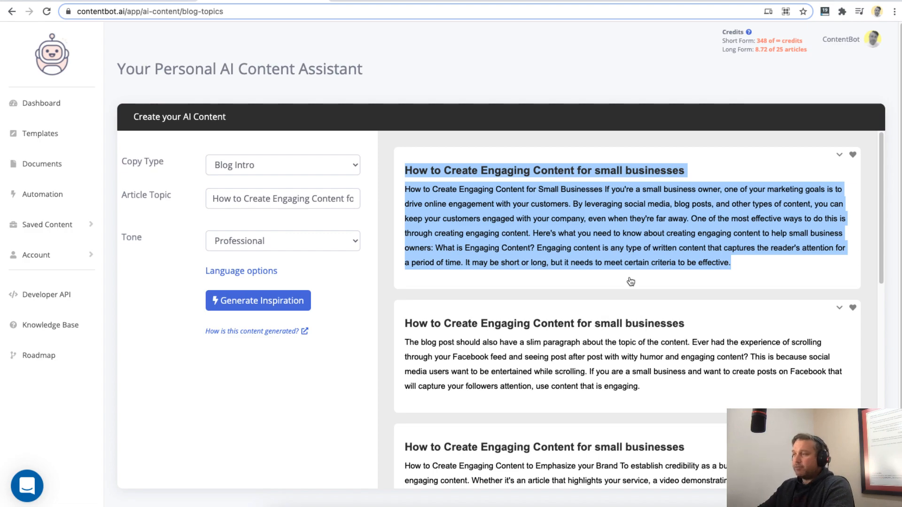
- Copy the first intro's title, "How to Create Engaging Content for small businesses", into the article topic of the Blog Outline copy type
{"action": "left_click", "coordinate": [405, 172]}
{"action": "left_click_drag", "start_coordinate": [405, 173], "coordinate": [690, 175]}
{"action": "key", "text": "super+c"}
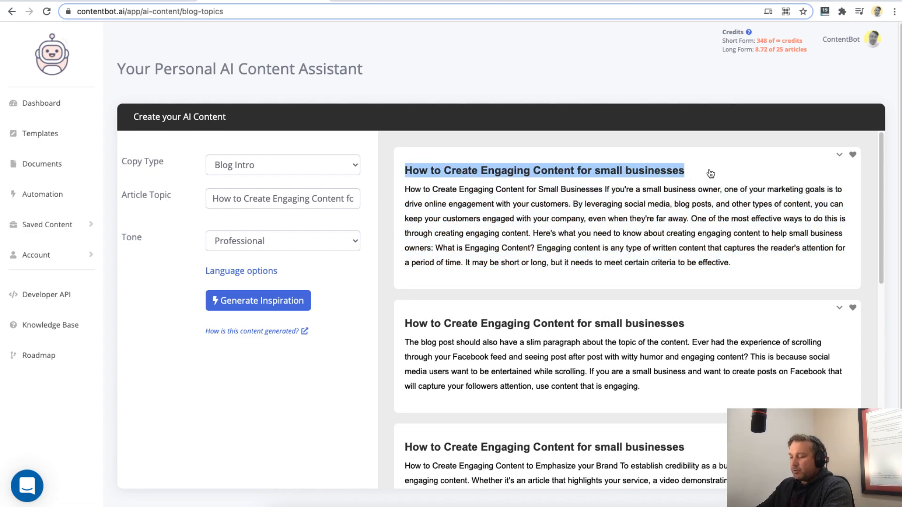
{"action": "left_click", "coordinate": [266, 168]}
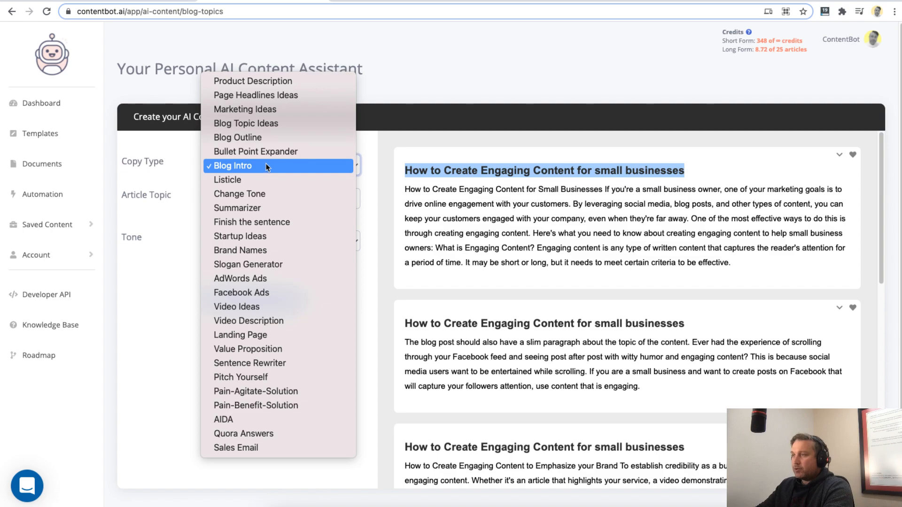
{"action": "left_click", "coordinate": [248, 141]}
{"action": "left_click", "coordinate": [306, 197]}
{"action": "key", "text": "super+v"}
- Fill the article description with "How to Create Engaging Content for small businesses" and generate the blog outlines
{"action": "left_click", "coordinate": [288, 234]}
{"action": "key", "text": "super+a"}
{"action": "key", "text": "super+v"}
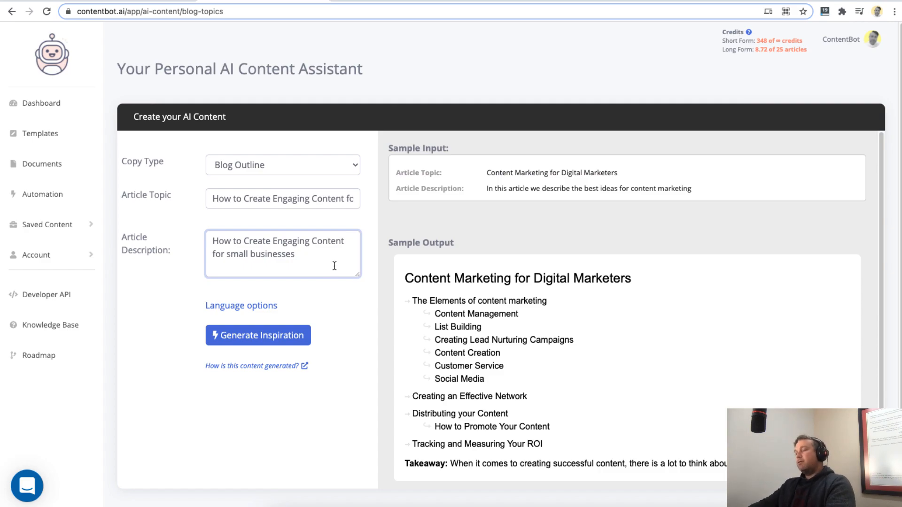
{"action": "left_click", "coordinate": [407, 330]}
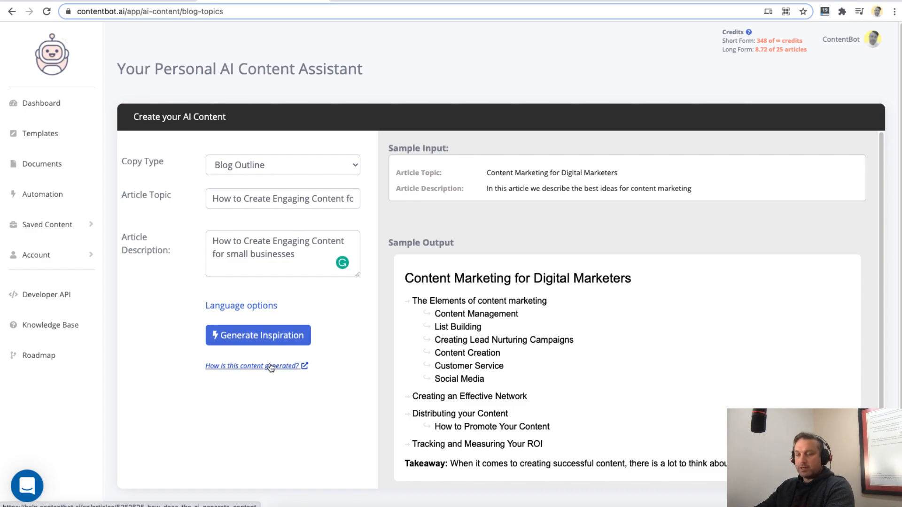
{"action": "left_click", "coordinate": [258, 335]}
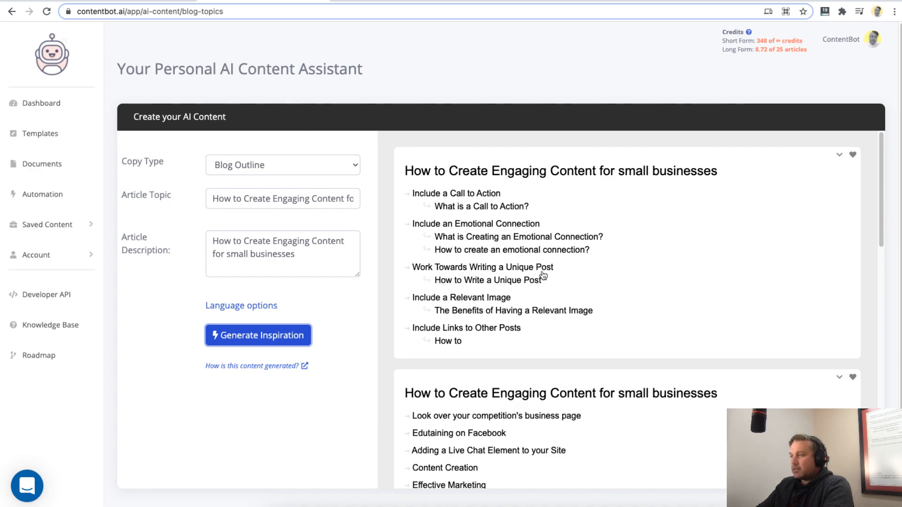
- Examine the generated blog outlines for small-business content, comparing their headings, subpoints and takeaways down to the last outline
{"action": "scroll", "coordinate": [495, 302], "scroll_direction": "down", "scroll_amount": 3}
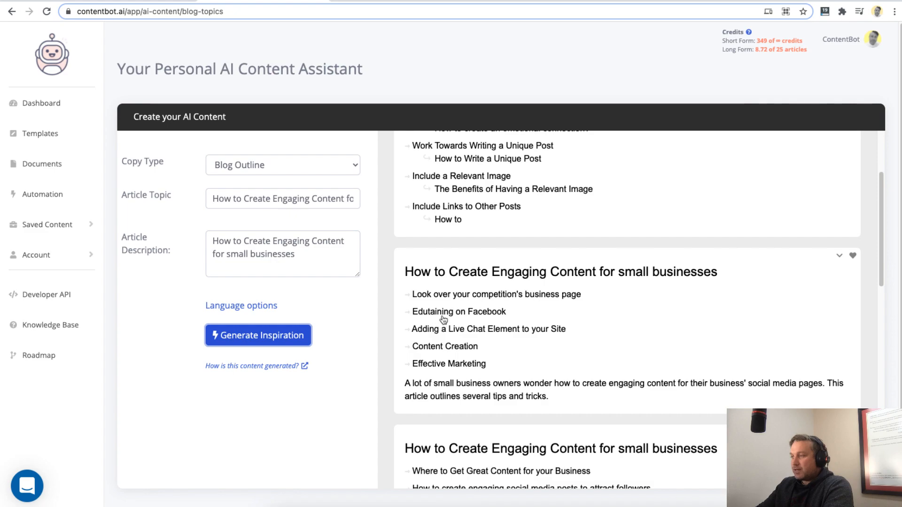
{"action": "scroll", "coordinate": [481, 319], "scroll_direction": "down", "scroll_amount": 2}
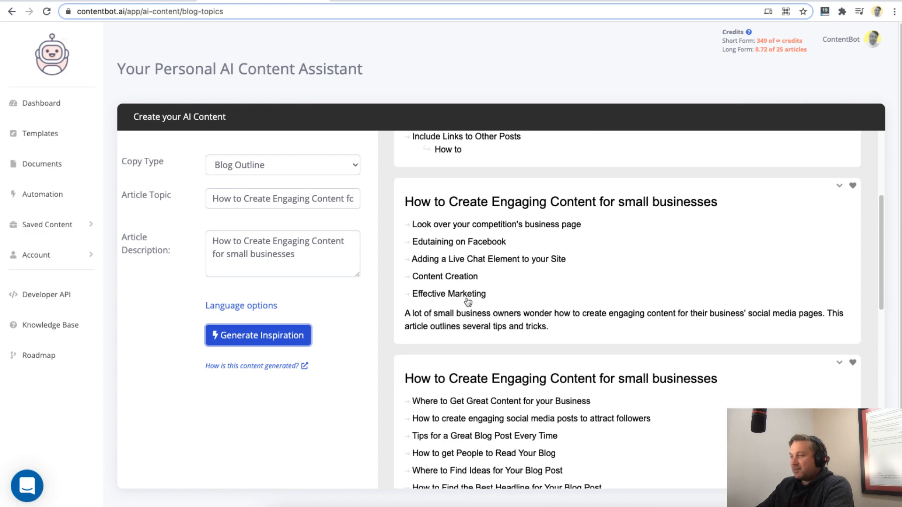
{"action": "scroll", "coordinate": [470, 301], "scroll_direction": "down", "scroll_amount": 3}
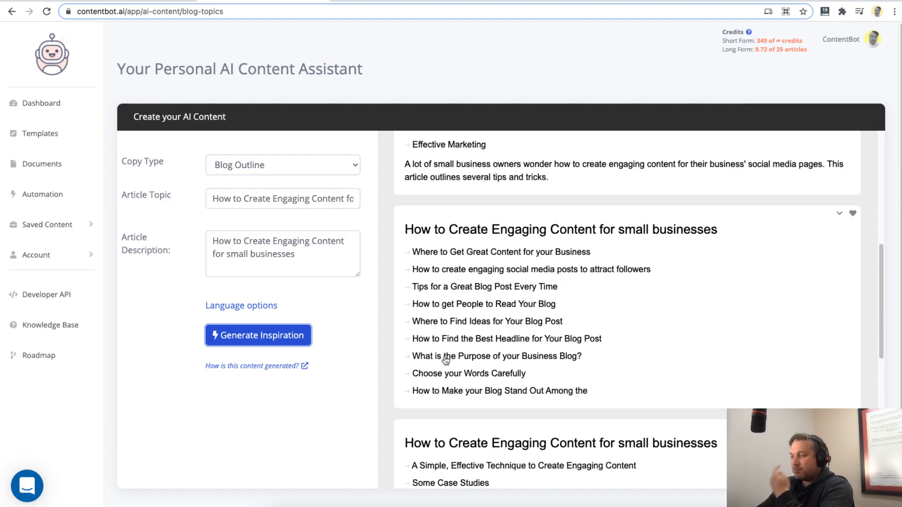
{"action": "scroll", "coordinate": [516, 383], "scroll_direction": "down", "scroll_amount": 5}
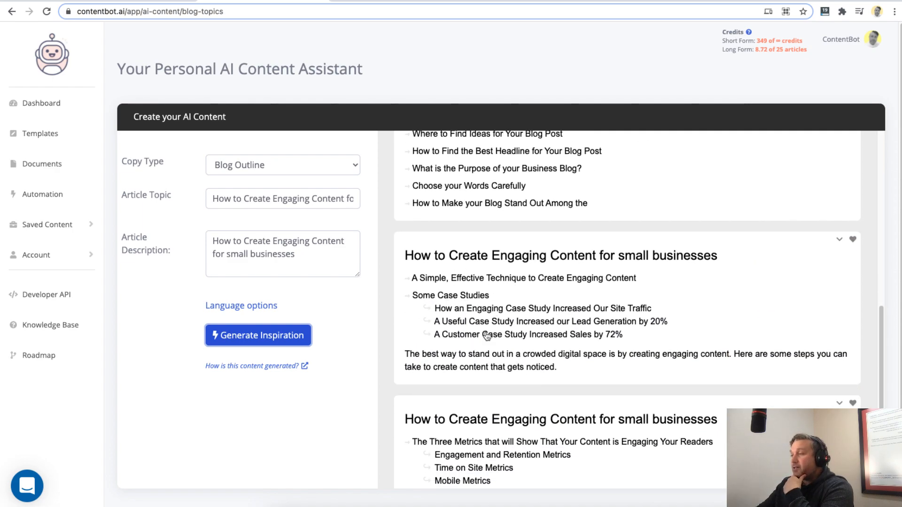
{"action": "scroll", "coordinate": [499, 352], "scroll_direction": "down", "scroll_amount": 4}
{"action": "scroll", "coordinate": [499, 353], "scroll_direction": "down", "scroll_amount": 1}
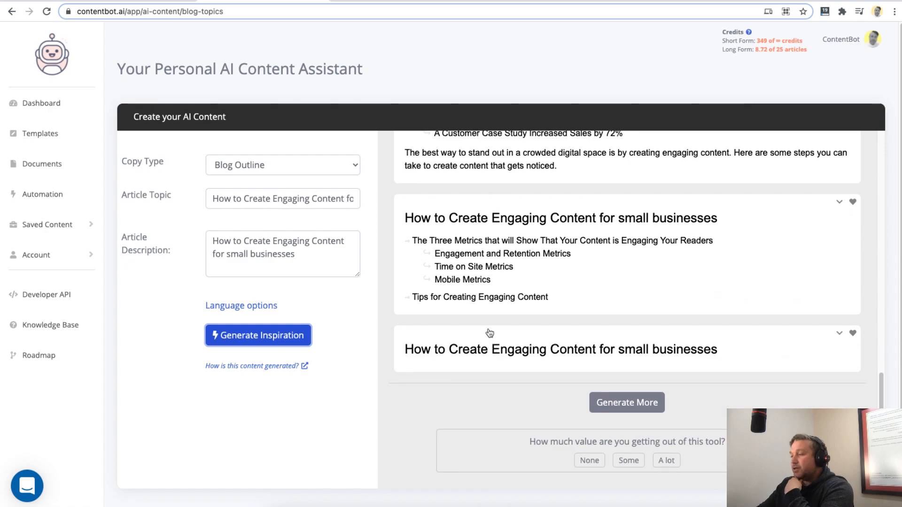
{"action": "left_click_drag", "start_coordinate": [421, 352], "coordinate": [477, 353]}
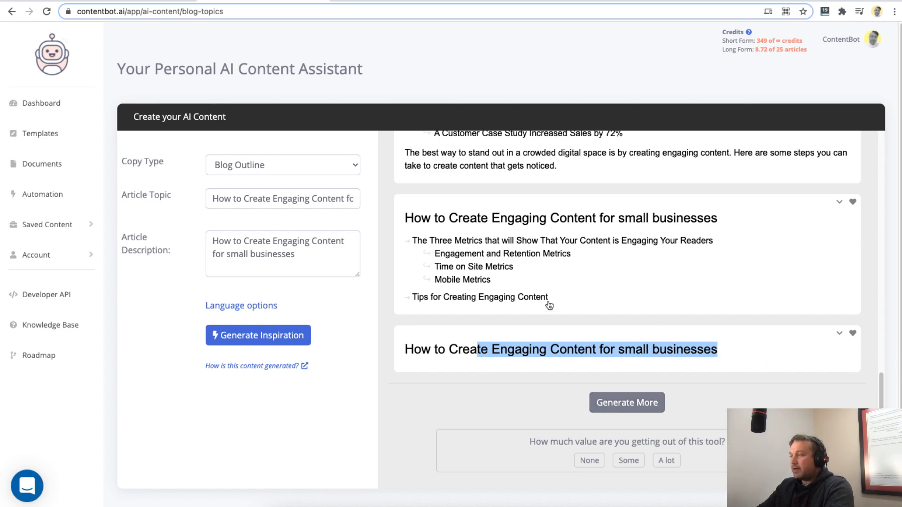
{"action": "scroll", "coordinate": [544, 289], "scroll_direction": "up", "scroll_amount": 2}
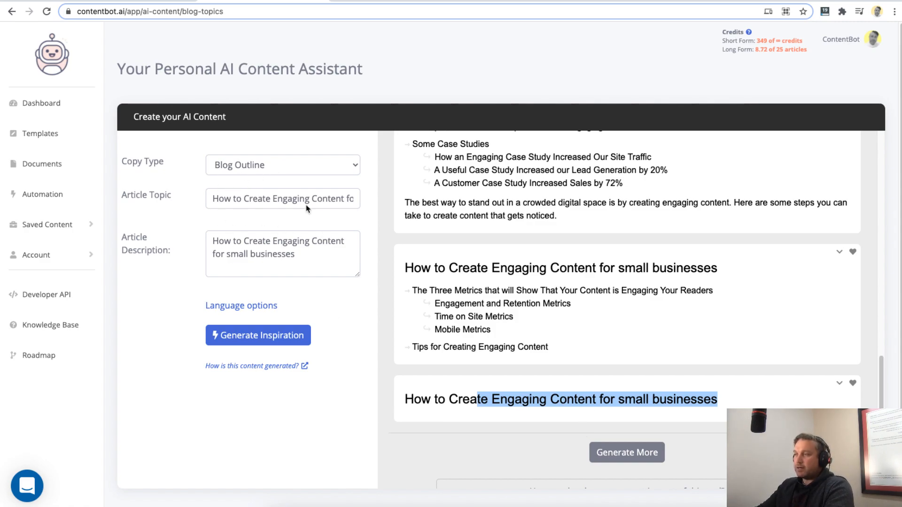
- Look over the available copy types and the short-form credit usage, keeping the Blog Outline results open
{"action": "left_click", "coordinate": [238, 173]}
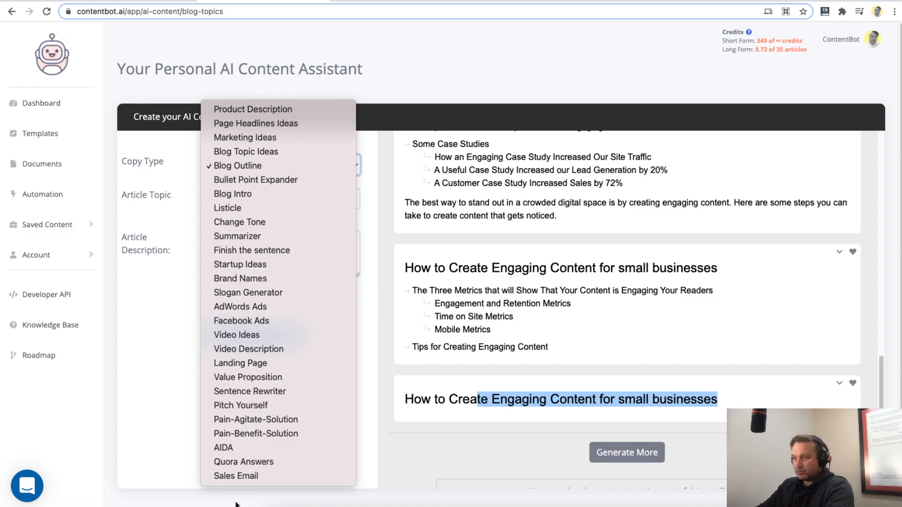
{"action": "left_click", "coordinate": [155, 356]}
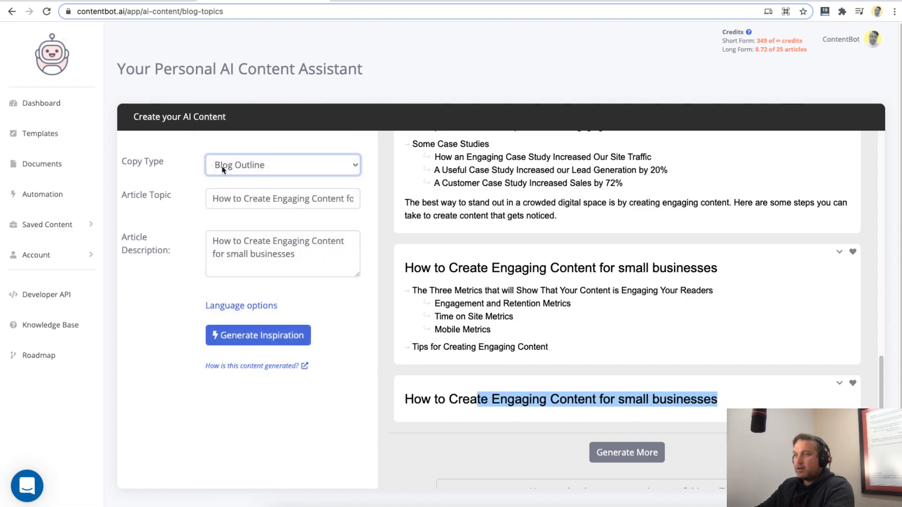
{"action": "double_click", "coordinate": [762, 42]}
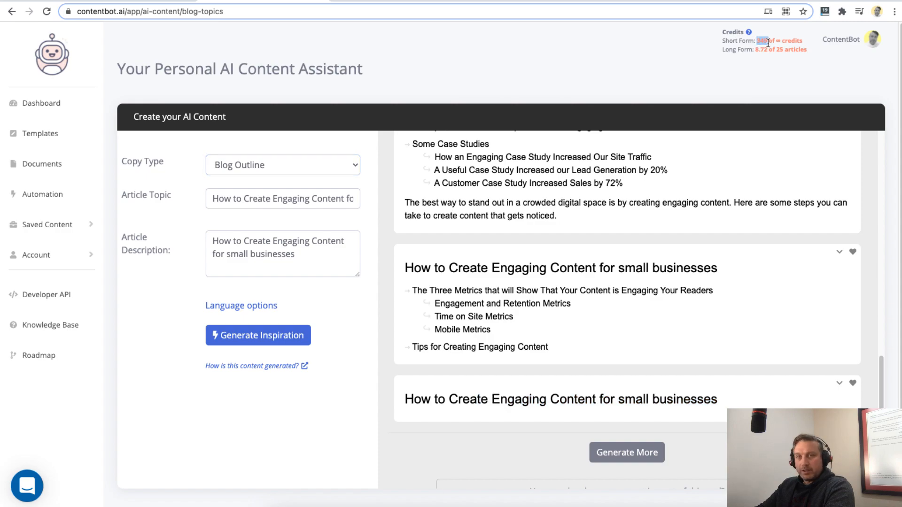
{"action": "left_click", "coordinate": [611, 222]}
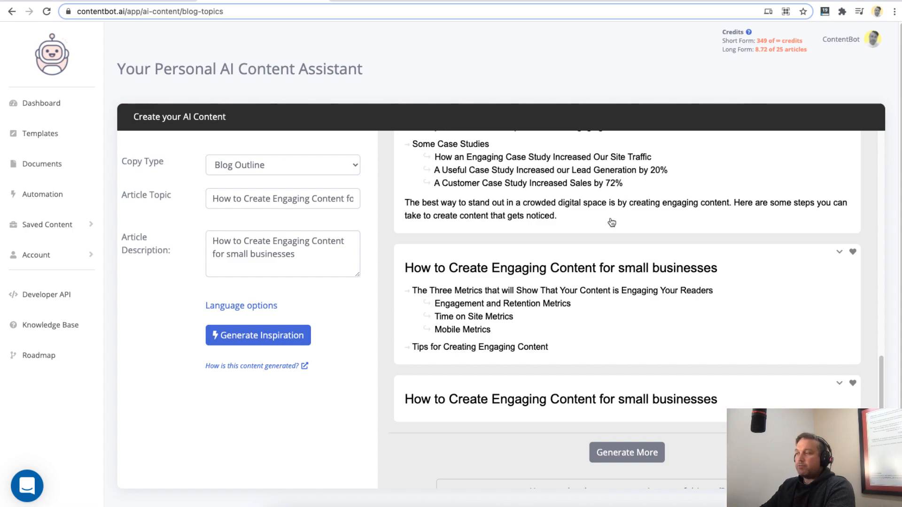
{"action": "scroll", "coordinate": [585, 365], "scroll_direction": "up", "scroll_amount": 15}
{"action": "left_click_drag", "start_coordinate": [881, 169], "coordinate": [882, 406]}
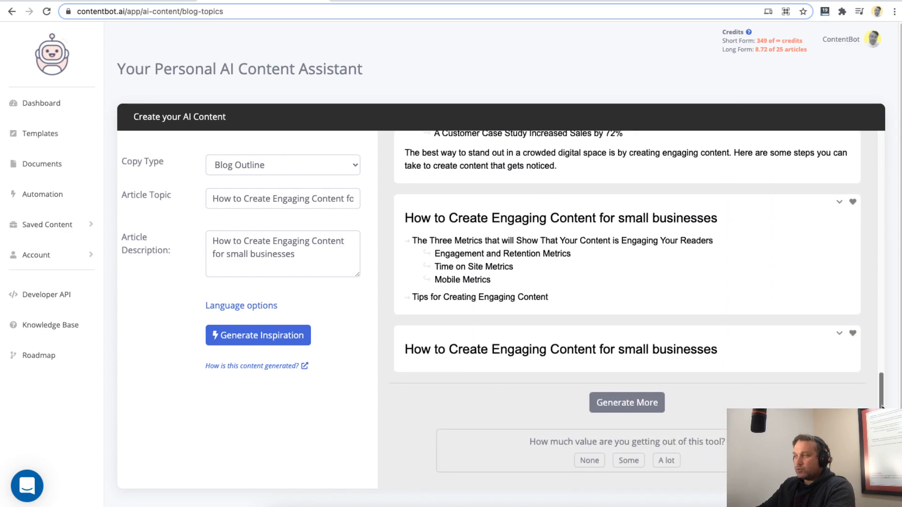
- Review the generated blog outlines, especially the one starting with "Where to Get Great Content for your Business", and check the available copy types
{"action": "scroll", "coordinate": [617, 195], "scroll_direction": "up", "scroll_amount": 15}
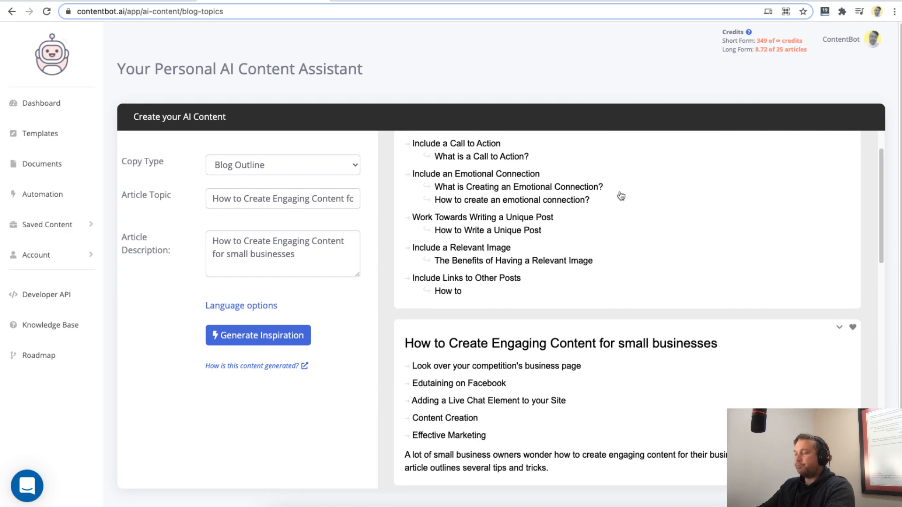
{"action": "scroll", "coordinate": [648, 228], "scroll_direction": "up", "scroll_amount": 1}
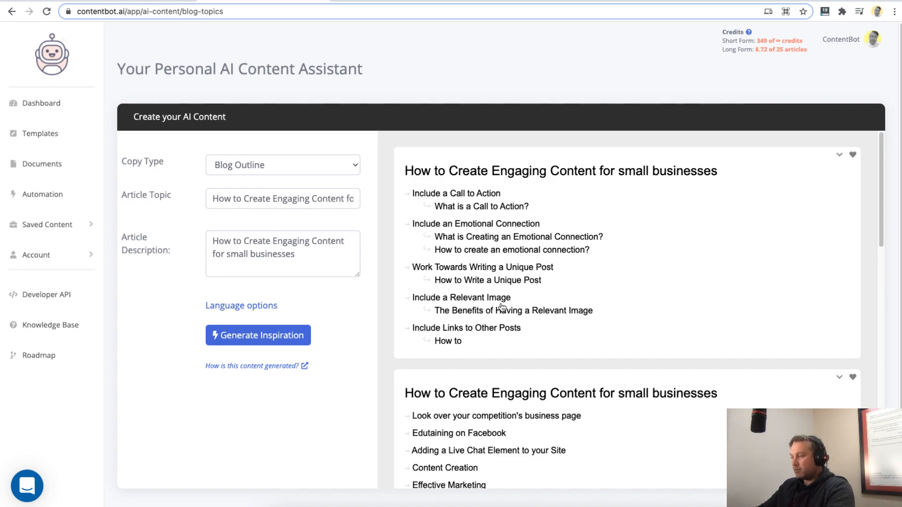
{"action": "scroll", "coordinate": [497, 312], "scroll_direction": "down", "scroll_amount": 6}
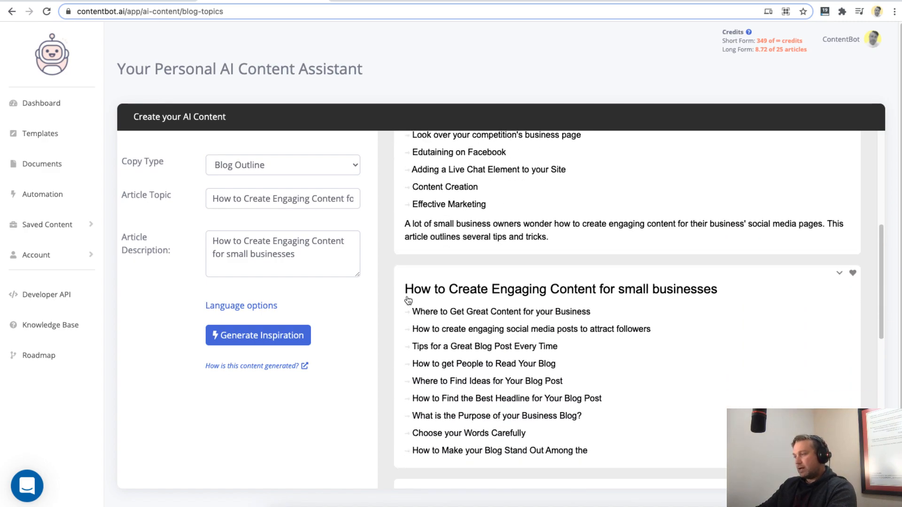
{"action": "left_click_drag", "start_coordinate": [398, 287], "coordinate": [634, 449]}
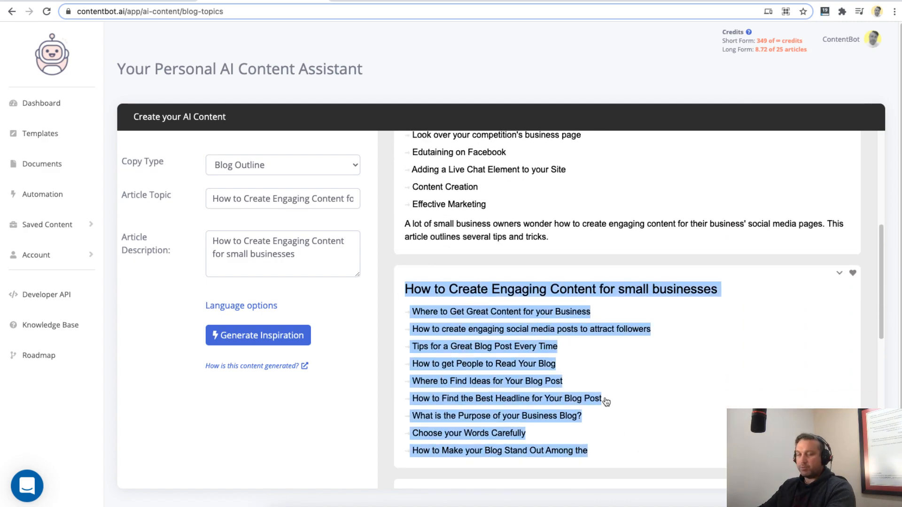
{"action": "left_click", "coordinate": [581, 412]}
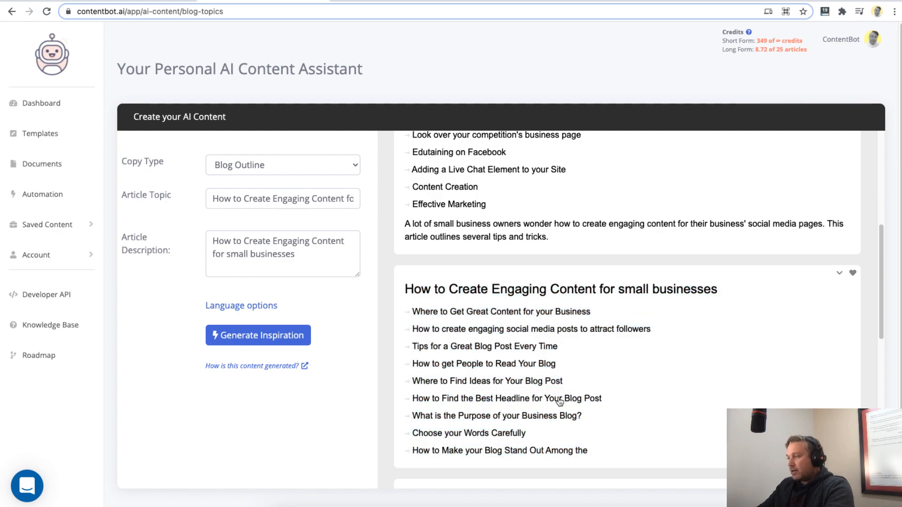
{"action": "scroll", "coordinate": [465, 272], "scroll_direction": "up", "scroll_amount": 1}
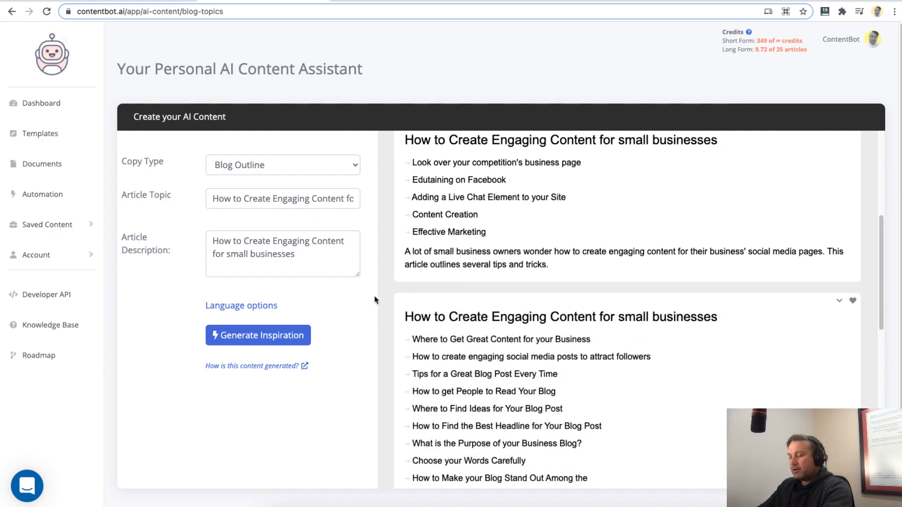
{"action": "left_click", "coordinate": [242, 169]}
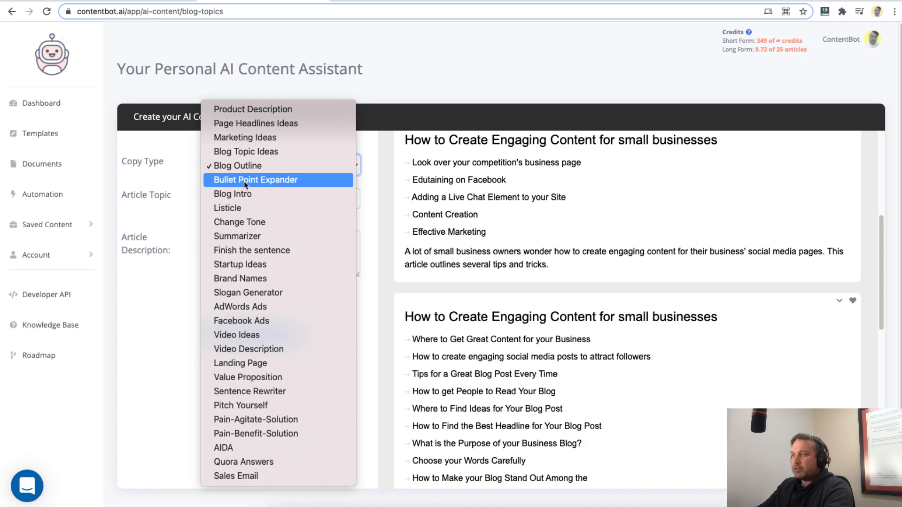
{"action": "left_click", "coordinate": [413, 339]}
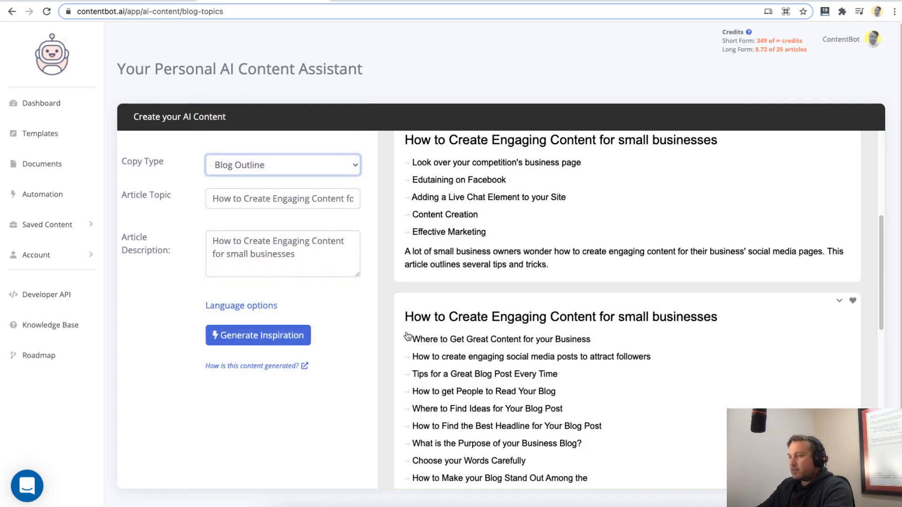
- Copy the first three points of the "Where to Get Great Content for your Business" outline and switch to the Bullet Point Expander copy type
{"action": "left_click_drag", "start_coordinate": [409, 339], "coordinate": [569, 376]}
{"action": "key", "text": "ctrl+c"}
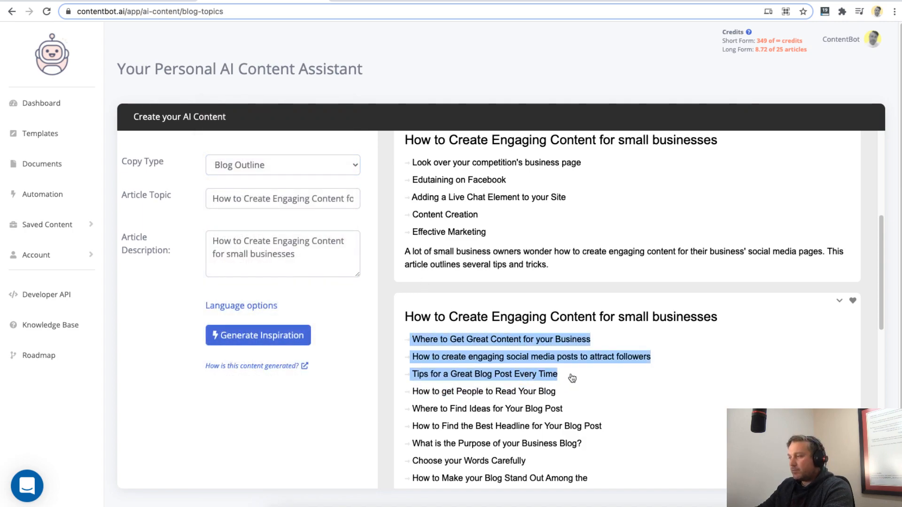
{"action": "left_click", "coordinate": [258, 172]}
{"action": "left_click", "coordinate": [258, 180]}
{"action": "left_click", "coordinate": [264, 207]}
{"action": "key", "text": "ctrl+v"}
{"action": "scroll", "coordinate": [257, 213], "scroll_direction": "up", "scroll_amount": 2}
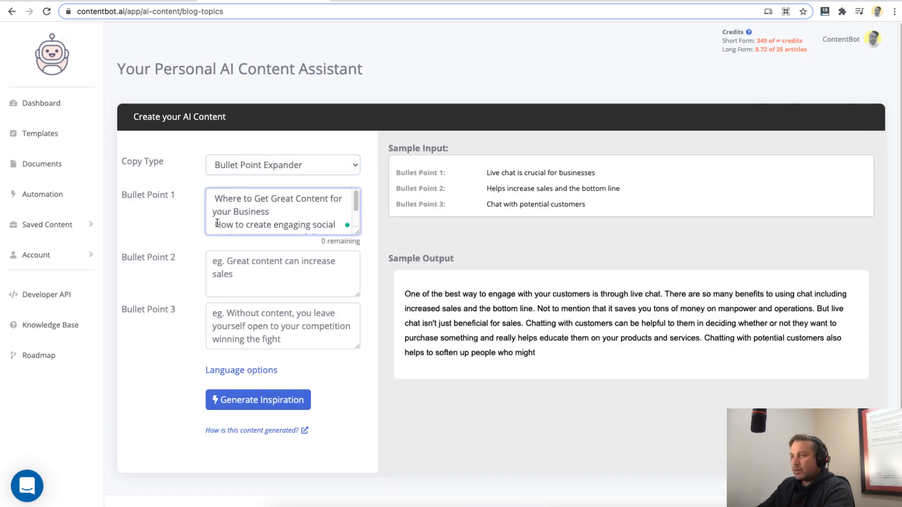
{"action": "key", "text": "ctrl+a"}
{"action": "key", "text": "ctrl+c"}
{"action": "key", "text": "BackSpace"}
{"action": "left_click", "coordinate": [270, 256]}
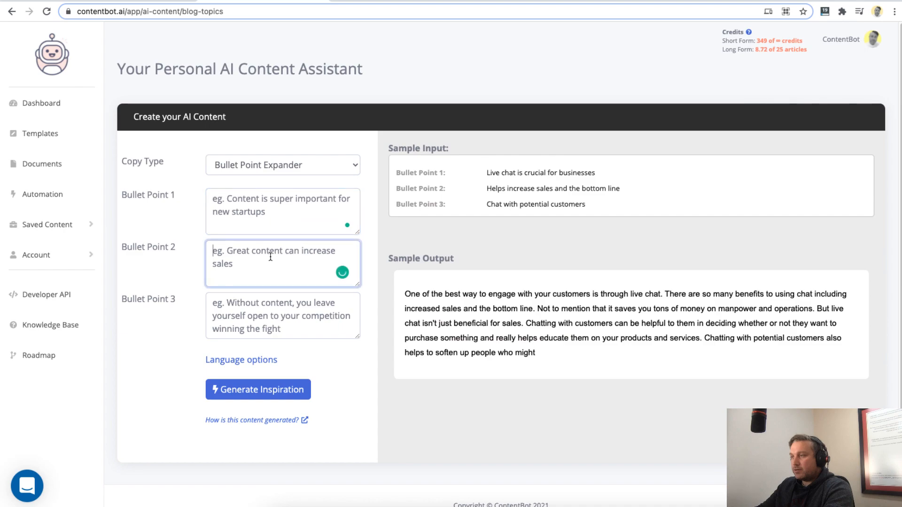
{"action": "key", "text": "ctrl+v"}
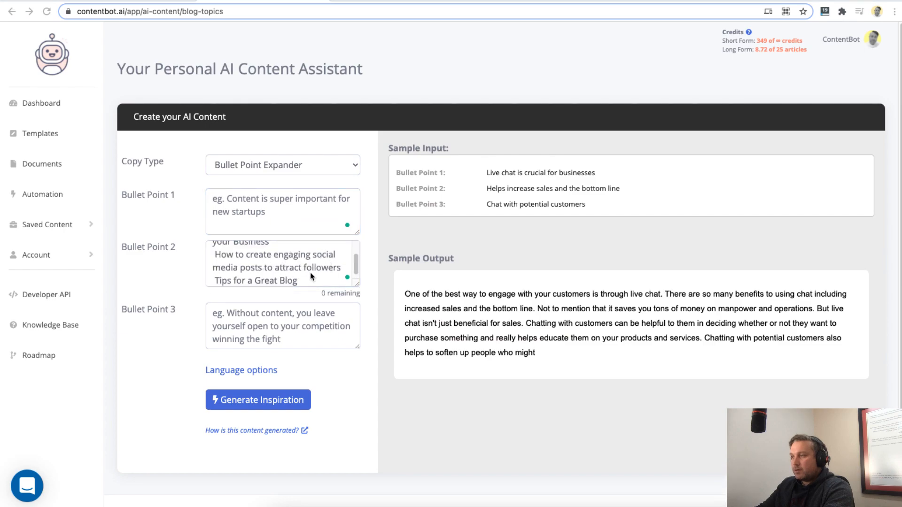
{"action": "left_click", "coordinate": [308, 280]}
{"action": "left_click", "coordinate": [283, 221]}
{"action": "key", "text": "super+z"}
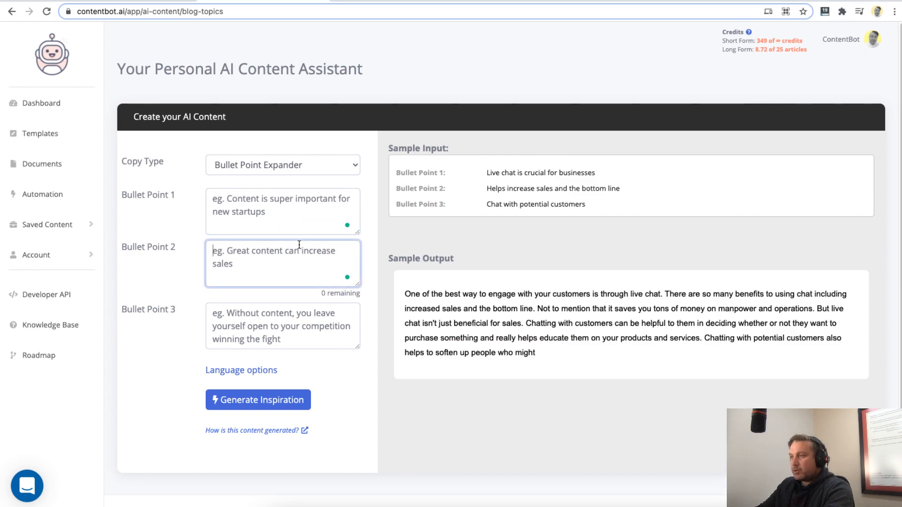
- Paste the copied outline points into Bullet Point 1 and remove the leading space before "Where to Get Great Content for your Business"
{"action": "left_click", "coordinate": [274, 215]}
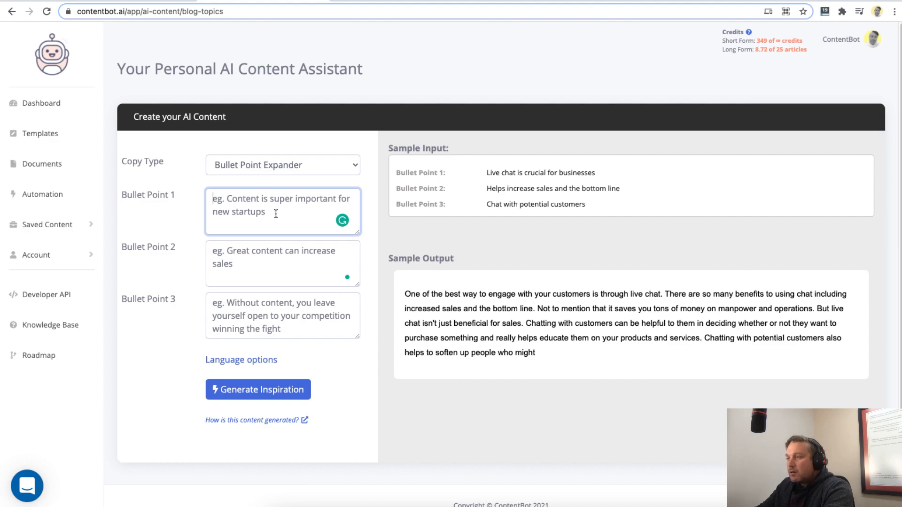
{"action": "key", "text": "ctrl+v"}
{"action": "scroll", "coordinate": [325, 203], "scroll_direction": "up", "scroll_amount": 3}
{"action": "key", "text": "Up"}
{"action": "key", "text": "Up"}
{"action": "key", "text": "Delete"}
{"action": "key", "text": "Down"}
{"action": "key", "text": "Down"}
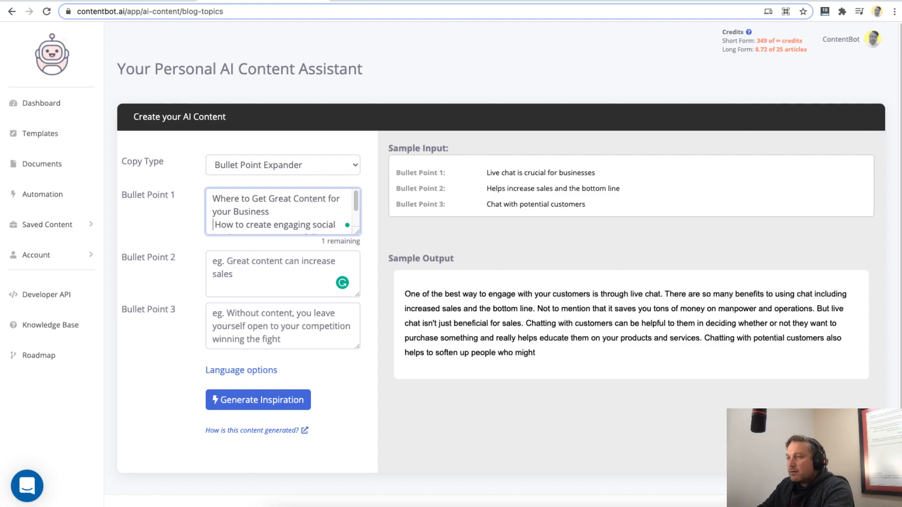
- Keep only the first point in Bullet Point 1 and put "How to create engaging social media posts to attract followers" into Bullet Point 2
{"action": "key", "text": "shift+Down"}
{"action": "key", "text": "shift+Down"}
{"action": "key", "text": "shift+Up"}
{"action": "key", "text": "shift+Up"}
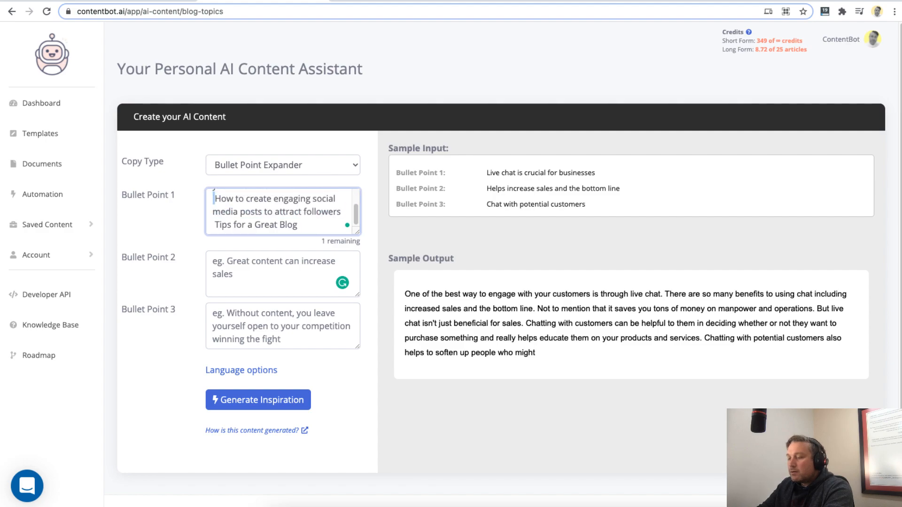
{"action": "key", "text": "shift+Down"}
{"action": "key", "text": "shift+Down"}
{"action": "key", "text": "ctrl+c"}
{"action": "key", "text": "BackSpace"}
{"action": "key", "text": "shift+End"}
{"action": "key", "text": "BackSpace"}
{"action": "key", "text": "Tab"}
{"action": "key", "text": "ctrl+v"}
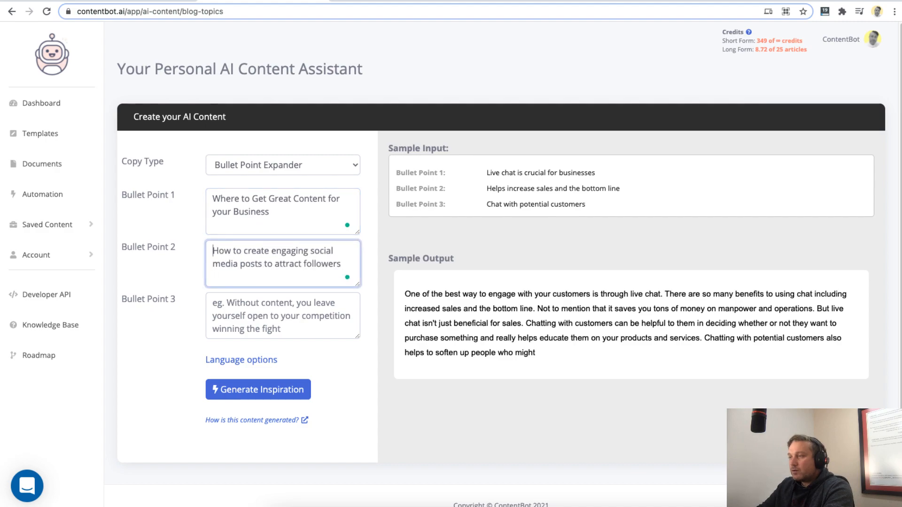
- Enter "content marketing is important" as Bullet Point 3 and generate the expanded paragraphs
{"action": "key", "text": "Tab"}
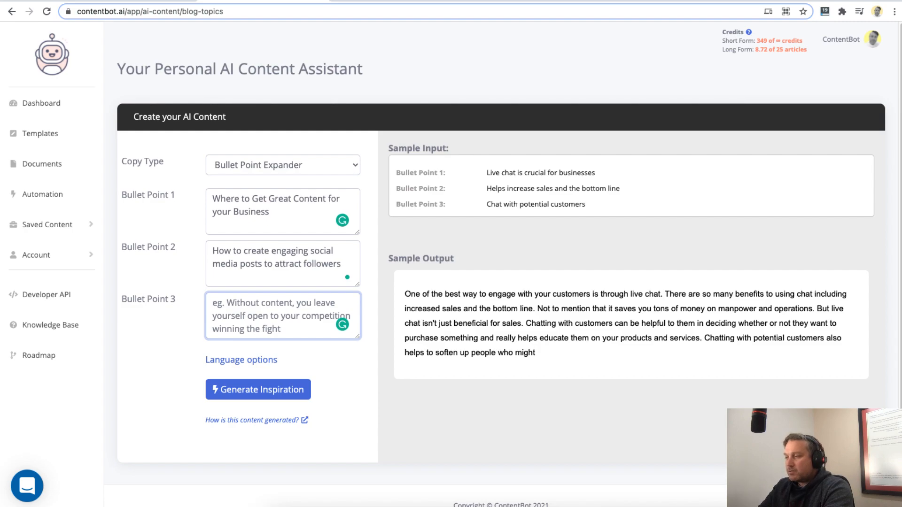
{"action": "type", "text": "Why"}
{"action": "key", "text": "BackSpace"}
{"action": "key", "text": "BackSpace"}
{"action": "key", "text": "BackSpace"}
{"action": "type", "text": "content marketing is "}
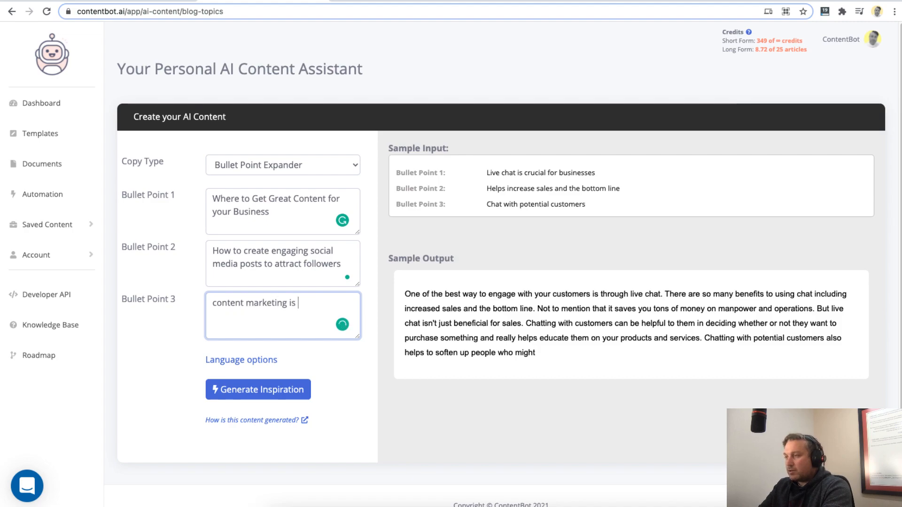
{"action": "type", "text": "important"}
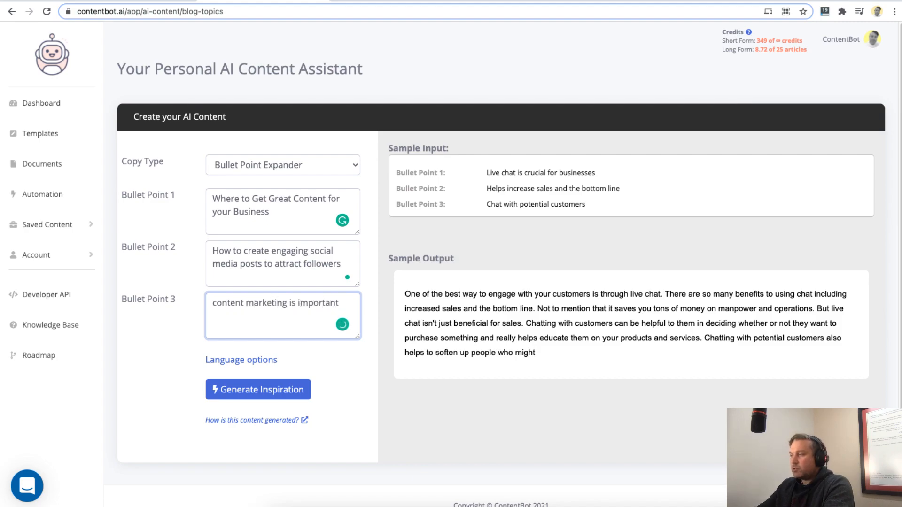
{"action": "left_click", "coordinate": [297, 396]}
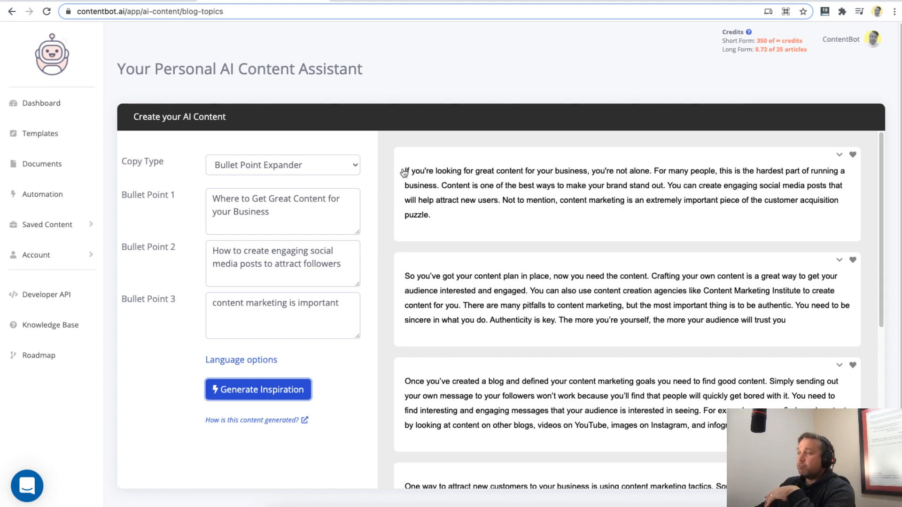
- Read and compare the first two expanded paragraphs
{"action": "left_click_drag", "start_coordinate": [405, 171], "coordinate": [457, 222]}
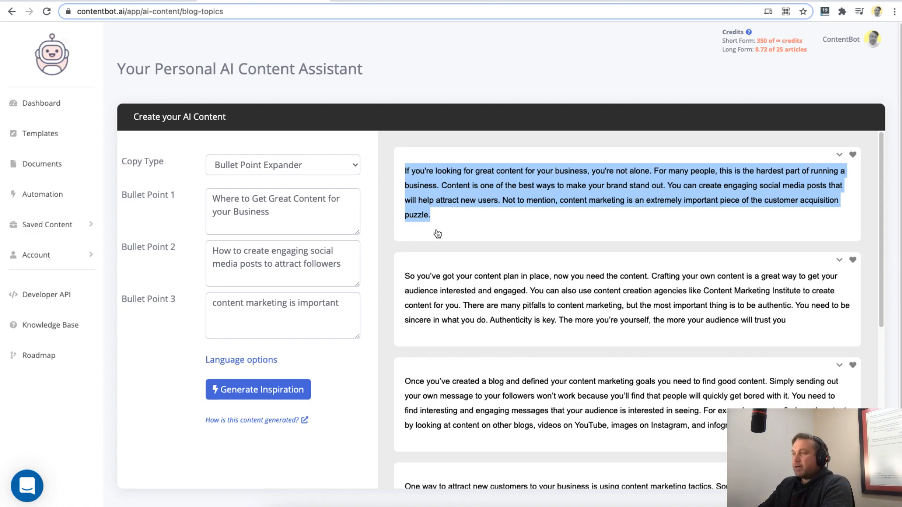
{"action": "left_click", "coordinate": [428, 285]}
{"action": "left_click_drag", "start_coordinate": [405, 275], "coordinate": [801, 320]}
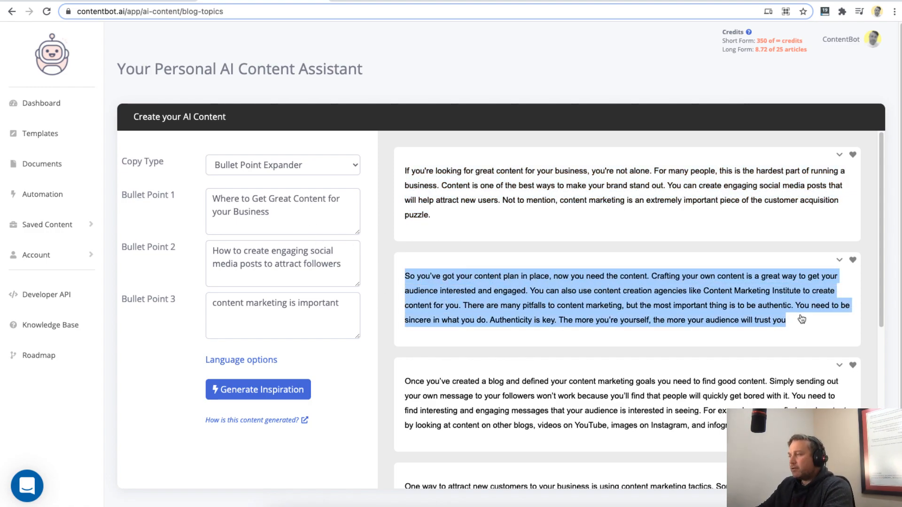
- Copy the first expanded paragraph into the paragraph field of the Change Tone copy type and set the tone to Playful
{"action": "left_click_drag", "start_coordinate": [404, 171], "coordinate": [474, 232]}
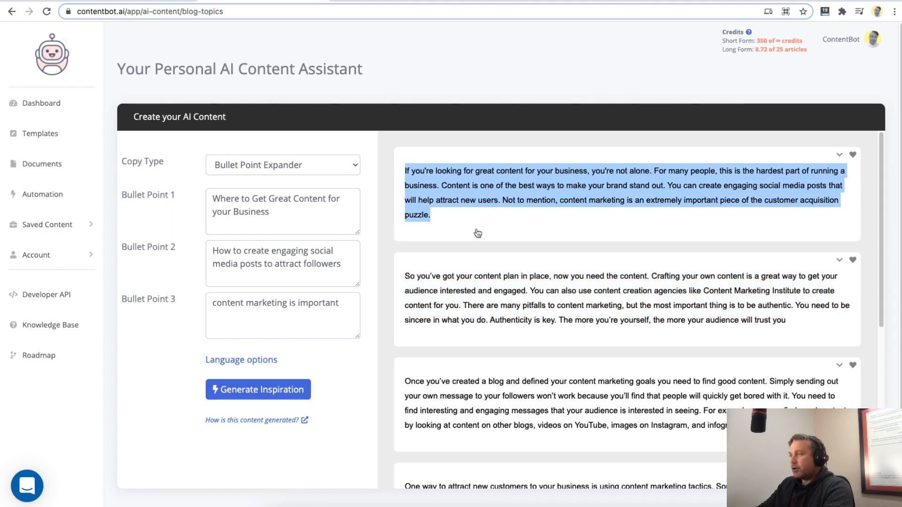
{"action": "left_click", "coordinate": [265, 167]}
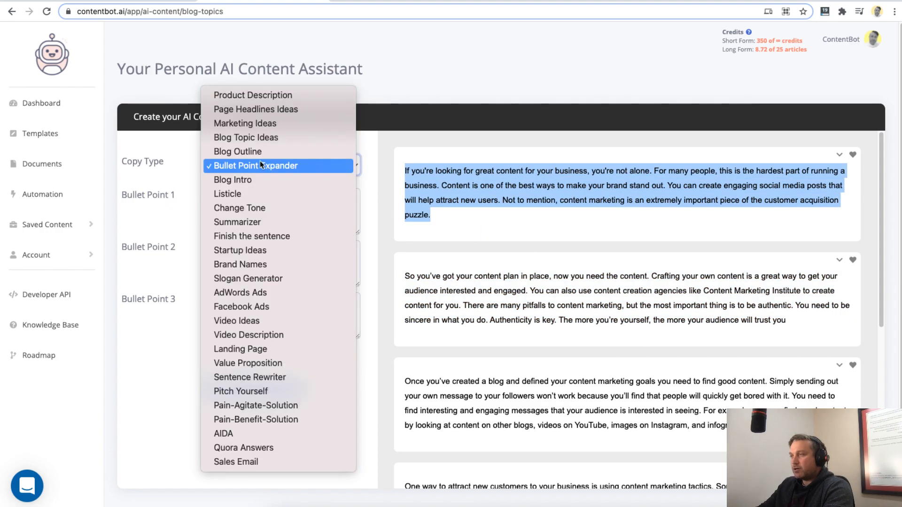
{"action": "left_click", "coordinate": [252, 209]}
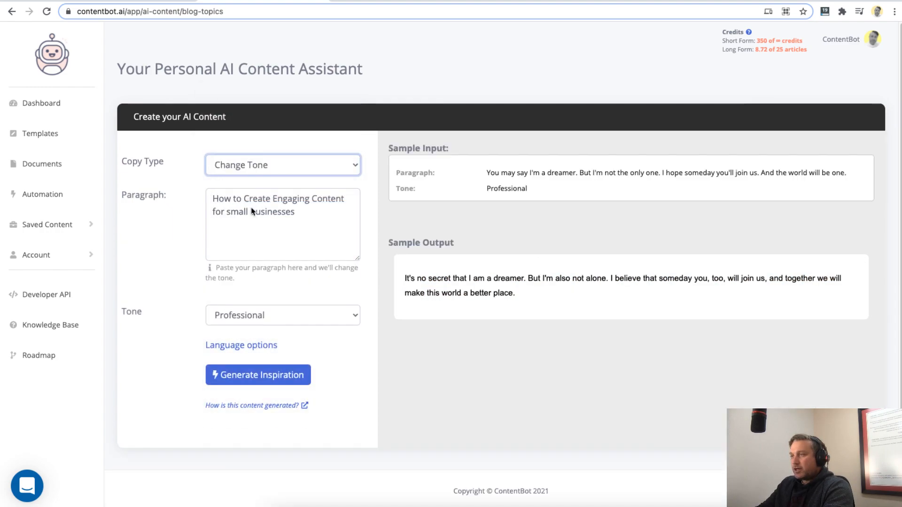
{"action": "left_click", "coordinate": [292, 231]}
{"action": "key", "text": "ctrl+v"}
{"action": "left_click", "coordinate": [283, 319]}
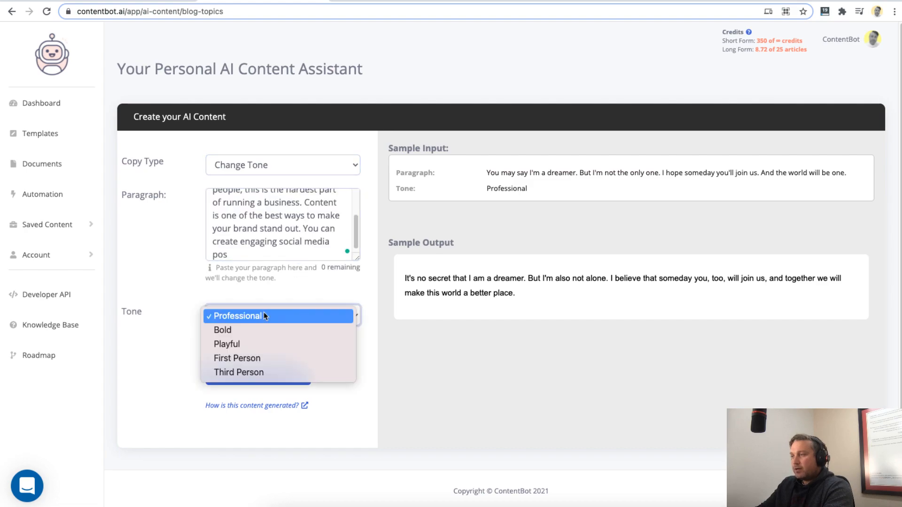
{"action": "left_click", "coordinate": [232, 344]}
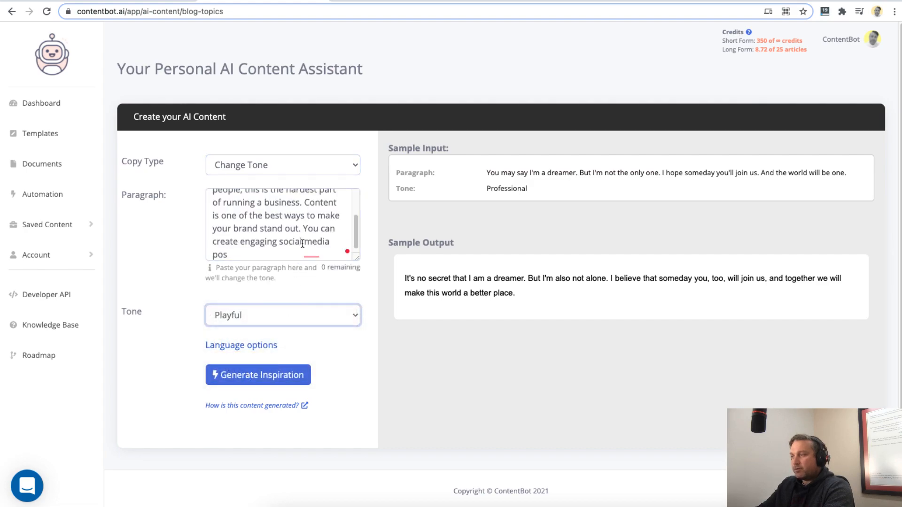
- Trim the paragraph so it ends with "your brand stand out." and generate the playful rewrites
{"action": "left_click_drag", "start_coordinate": [304, 229], "coordinate": [369, 270]}
{"action": "key", "text": "BackSpace"}
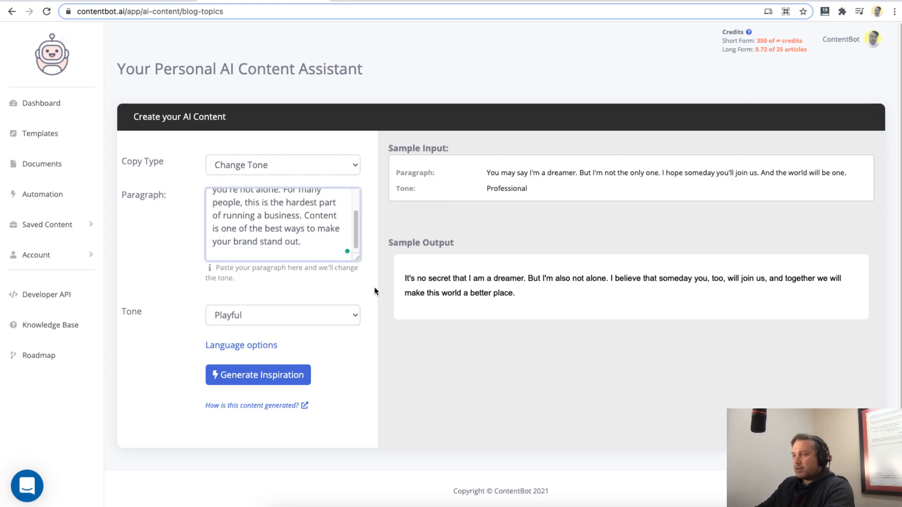
{"action": "key", "text": "ctrl+a"}
{"action": "left_click_drag", "start_coordinate": [361, 267], "coordinate": [358, 264]}
{"action": "left_click", "coordinate": [373, 263]}
{"action": "left_click", "coordinate": [368, 229]}
{"action": "scroll", "coordinate": [265, 214], "scroll_direction": "up", "scroll_amount": 2}
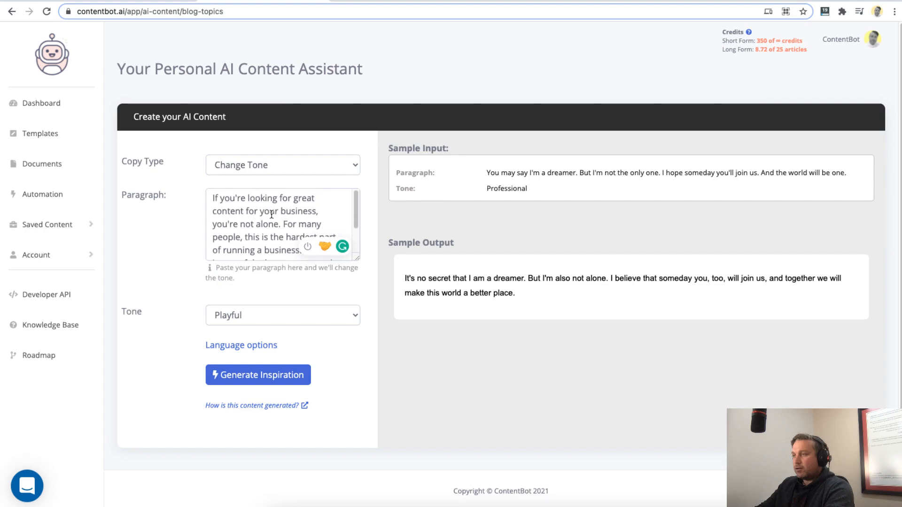
{"action": "mouse_move", "coordinate": [359, 201]}
{"action": "left_mouse_down"}
{"action": "mouse_move", "coordinate": [357, 220]}
{"action": "mouse_move", "coordinate": [357, 195]}
{"action": "left_mouse_up"}
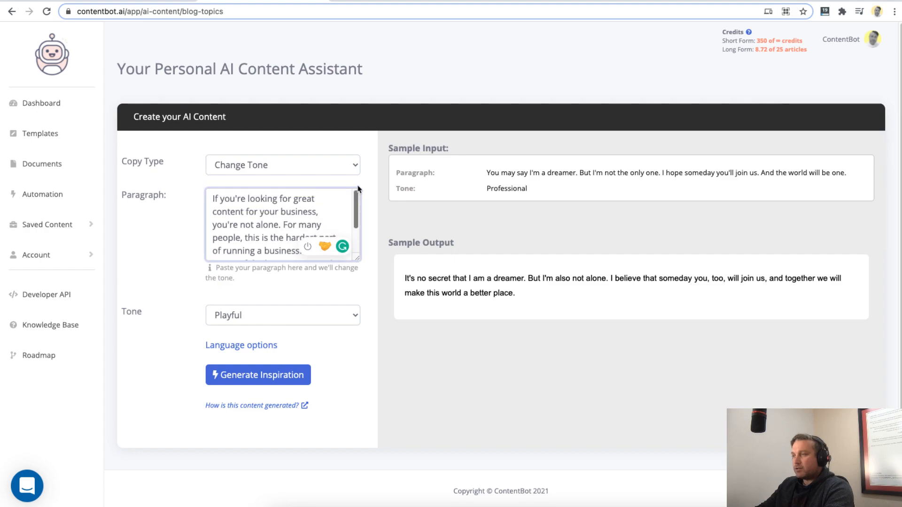
{"action": "left_click", "coordinate": [254, 376]}
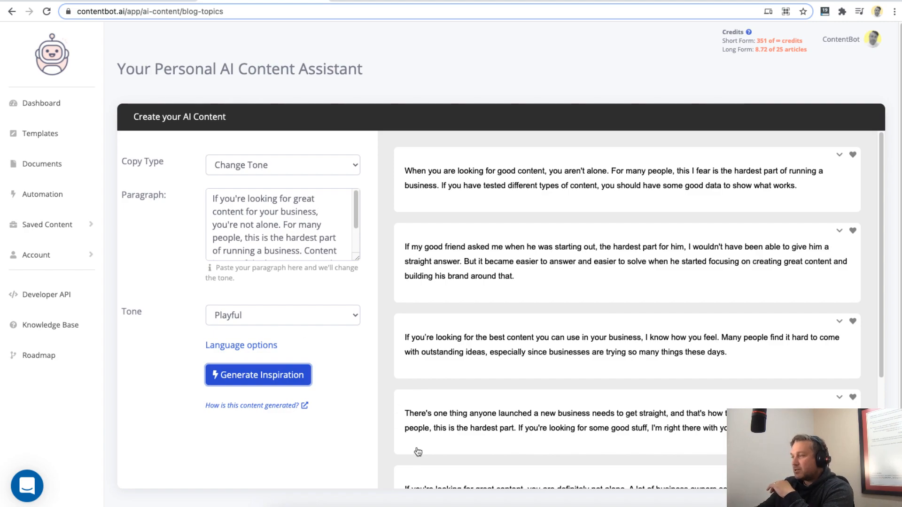
- Read through the playful rewrites and check which tone options are available
{"action": "scroll", "coordinate": [435, 312], "scroll_direction": "down", "scroll_amount": 4}
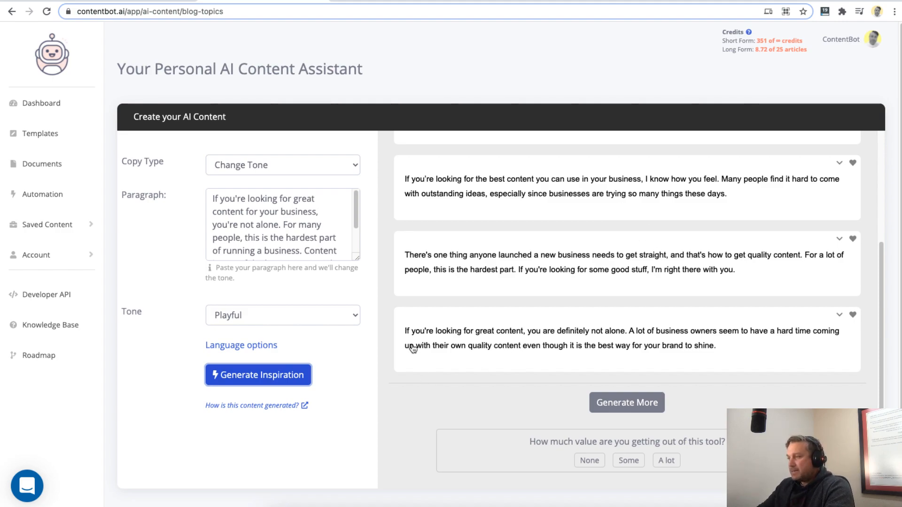
{"action": "scroll", "coordinate": [463, 313], "scroll_direction": "up", "scroll_amount": 3}
{"action": "left_click", "coordinate": [250, 316]}
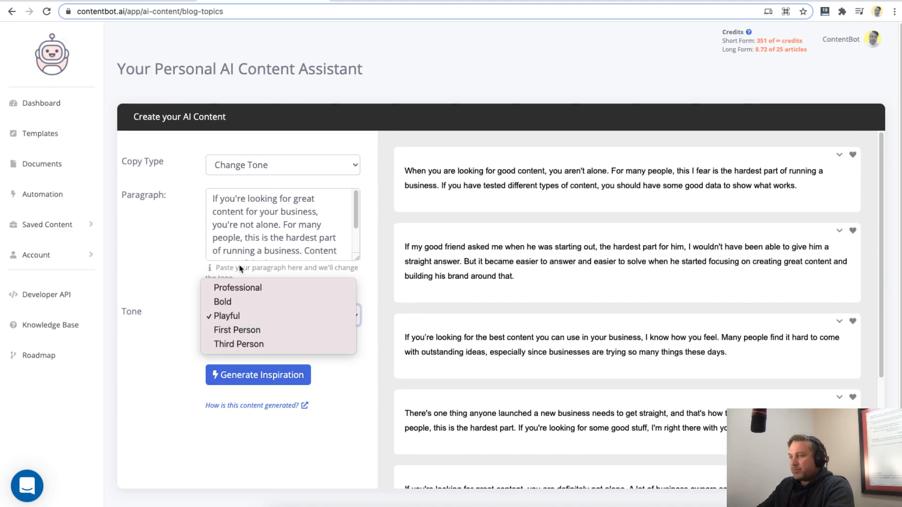
{"action": "left_click", "coordinate": [365, 182]}
- Switch the copy type to Landing Page and enter WriteForYou as the product name
{"action": "left_click", "coordinate": [348, 168]}
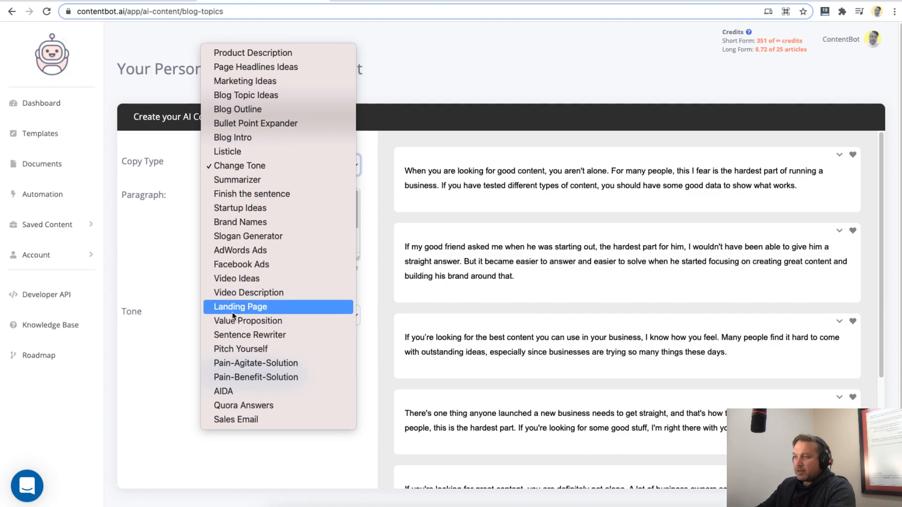
{"action": "left_click", "coordinate": [247, 308]}
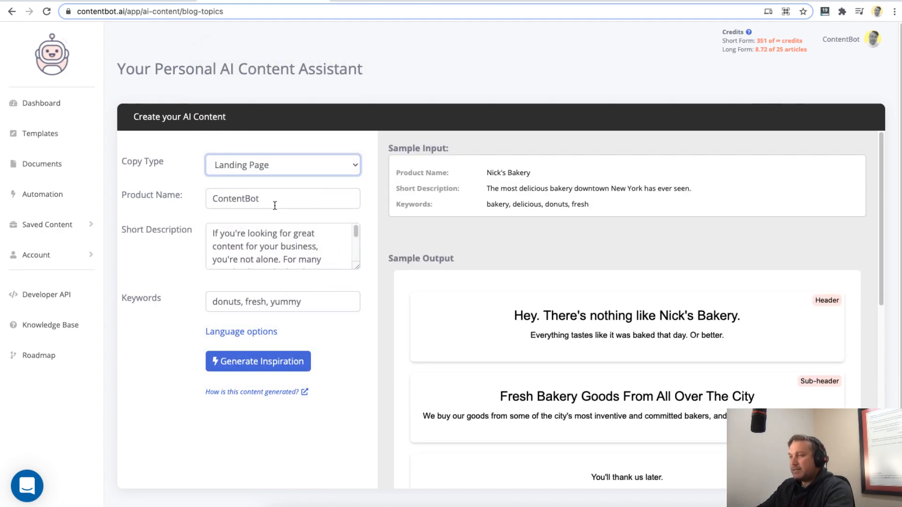
{"action": "key", "text": "Tab"}
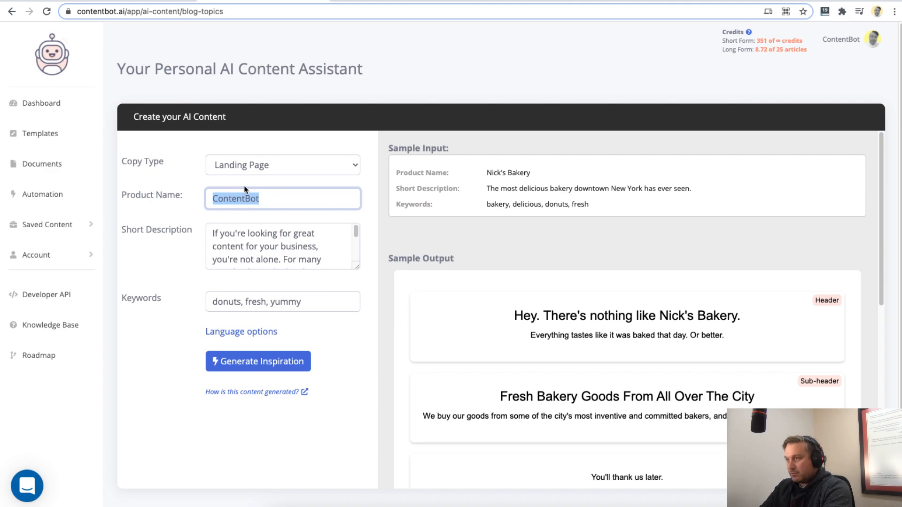
{"action": "type", "text": "WriteForYou"}
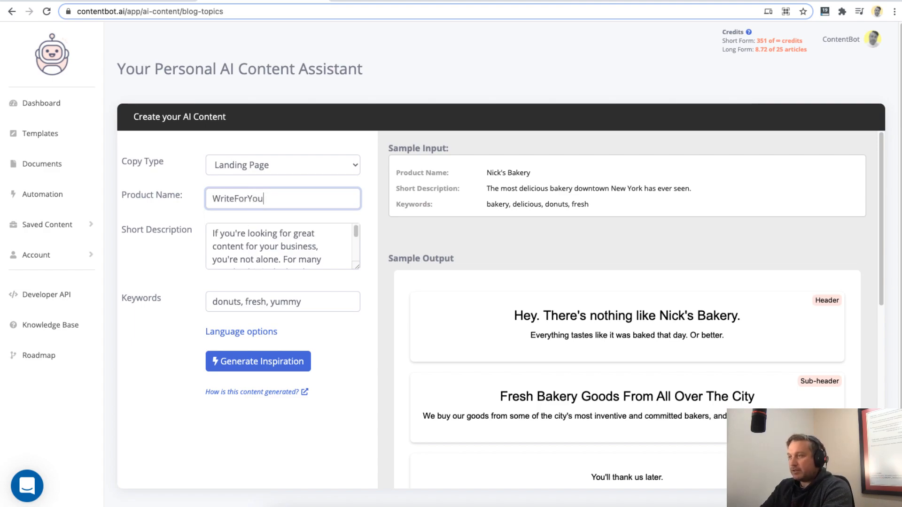
- Replace the short description with "Article writing service that writes content for you on the fly"
{"action": "key", "text": "Tab"}
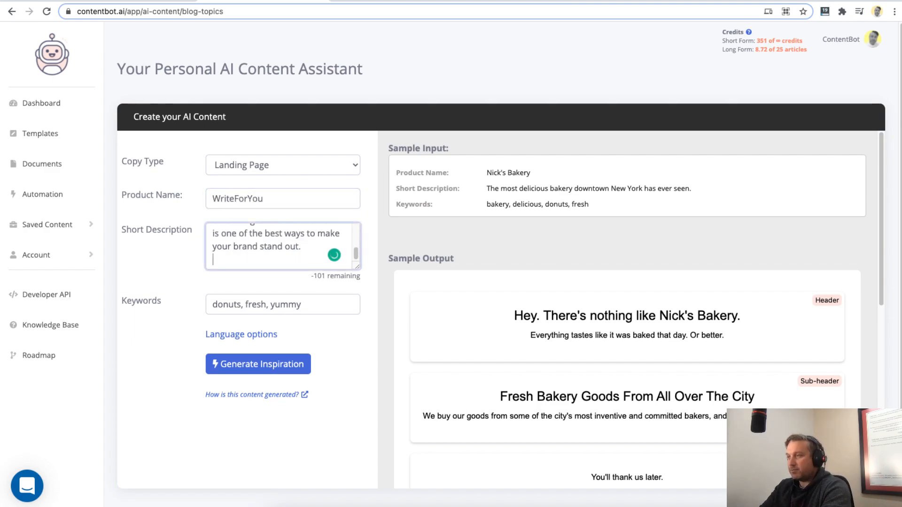
{"action": "key", "text": "ctrl+a"}
{"action": "type", "text": "Ar"}
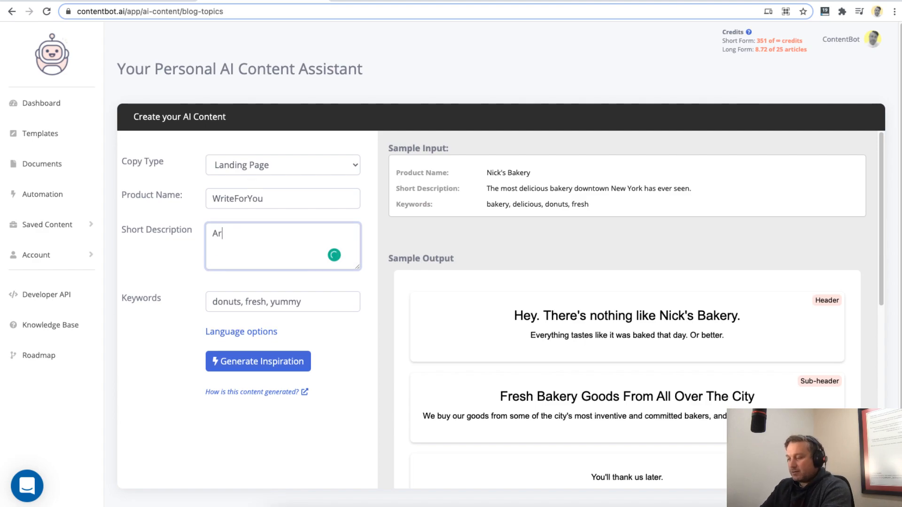
{"action": "type", "text": "ticle writing service th"}
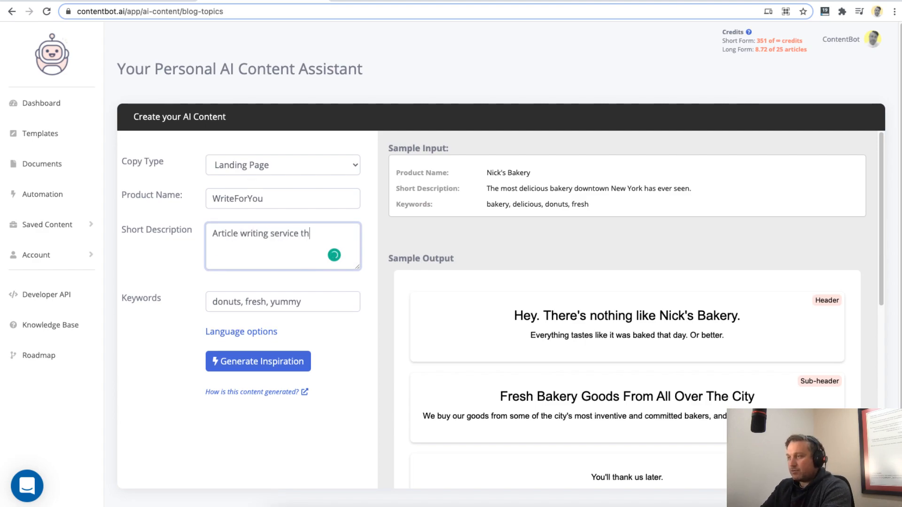
{"action": "type", "text": "at writes content for you on the"}
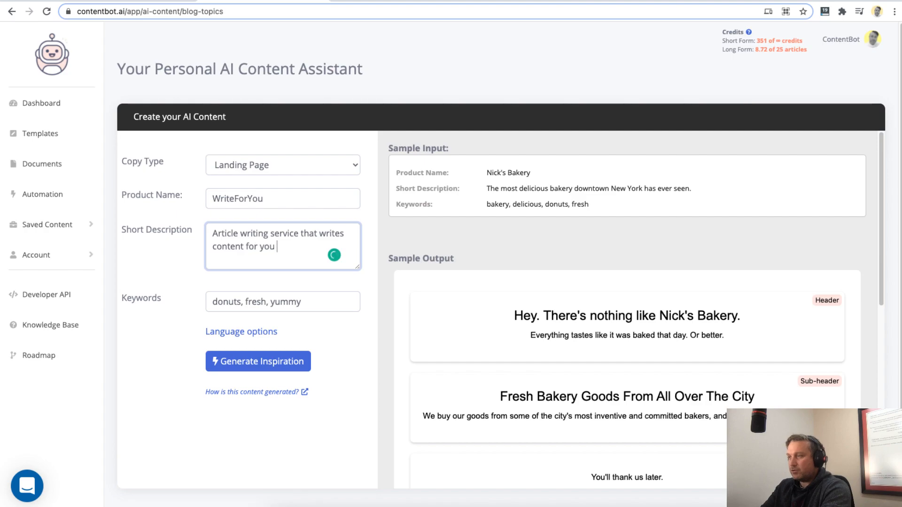
- Replace the keywords with "writing, content, articles" and generate the landing page copy
{"action": "key", "text": "Tab"}
{"action": "type", "text": "article,"}
{"action": "key", "text": "BackSpace"}
{"action": "key", "text": "BackSpace"}
{"action": "key", "text": "BackSpace"}
{"action": "key", "text": "BackSpace"}
{"action": "key", "text": "BackSpace"}
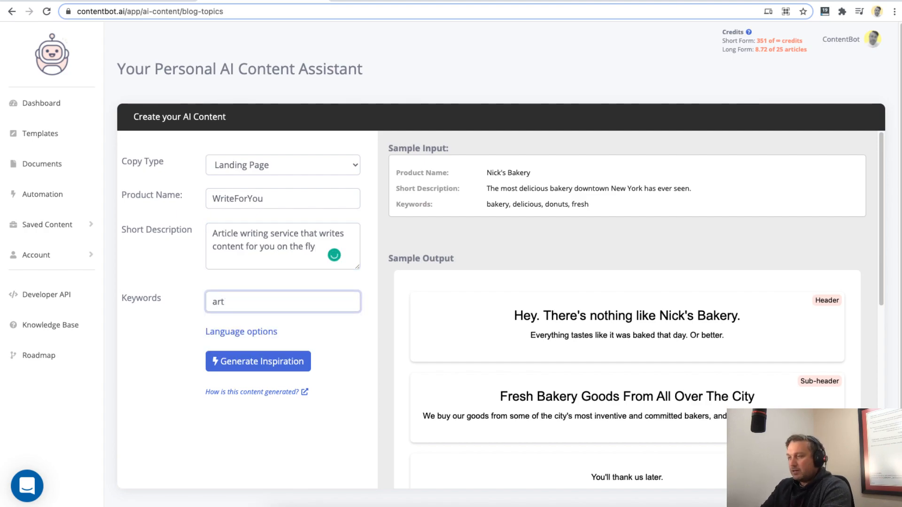
{"action": "key", "text": "BackSpace"}
{"action": "key", "text": "BackSpace"}
{"action": "key", "text": "BackSpace"}
{"action": "type", "text": "writing, content, articles"}
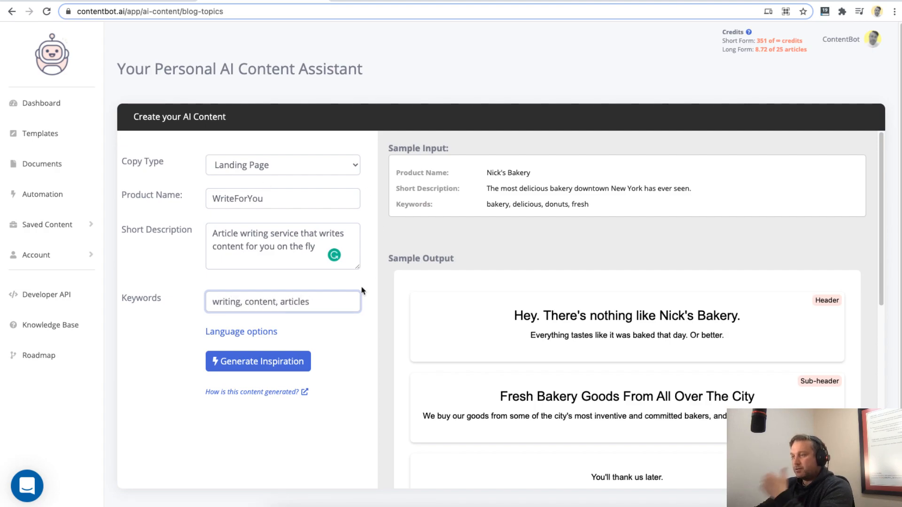
{"action": "left_click", "coordinate": [288, 364]}
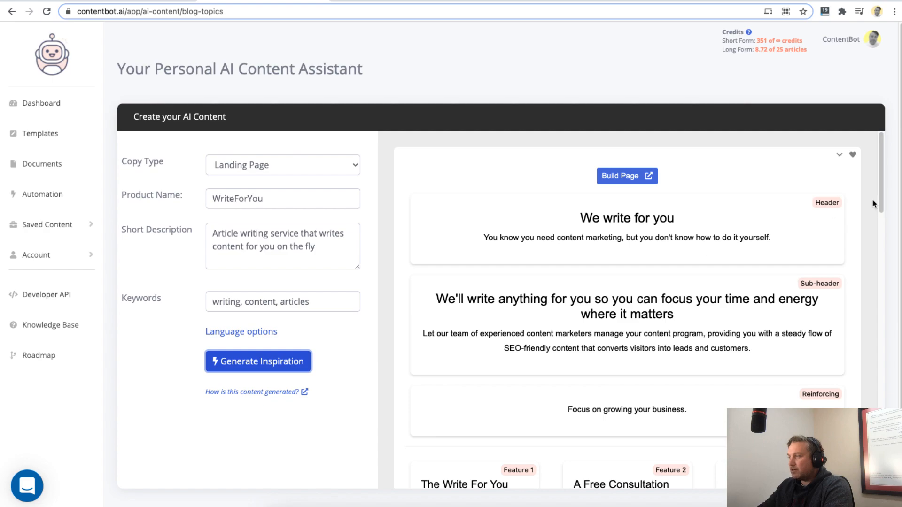
- Look through the generated landing page drafts, including their headers, sub-headers and features, and return to the first one
{"action": "scroll", "coordinate": [882, 164], "scroll_direction": "down", "scroll_amount": 1}
{"action": "scroll", "coordinate": [881, 164], "scroll_direction": "down", "scroll_amount": 1}
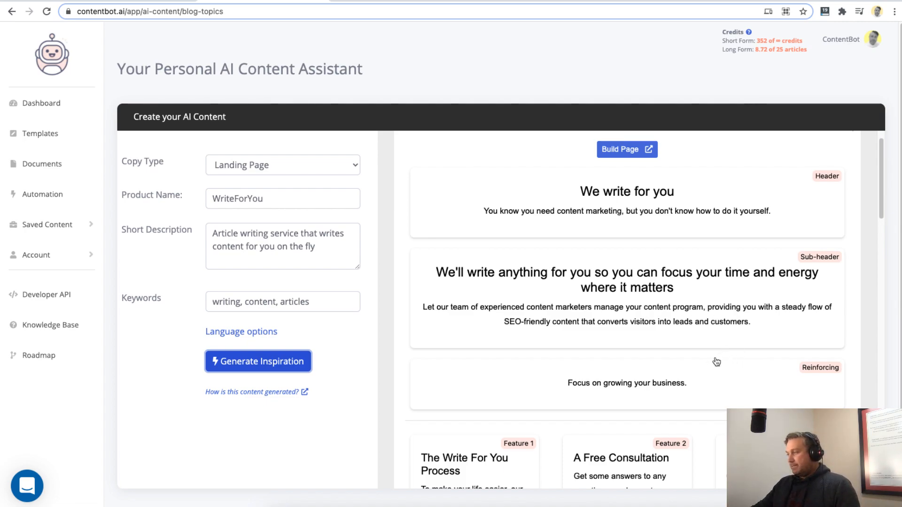
{"action": "scroll", "coordinate": [685, 376], "scroll_direction": "down", "scroll_amount": 3}
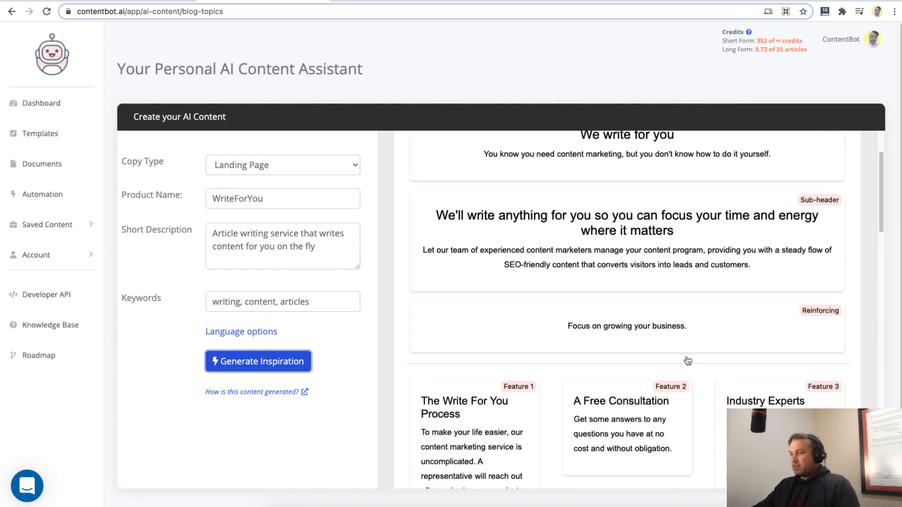
{"action": "scroll", "coordinate": [690, 336], "scroll_direction": "down", "scroll_amount": 1}
{"action": "scroll", "coordinate": [619, 368], "scroll_direction": "down", "scroll_amount": 5}
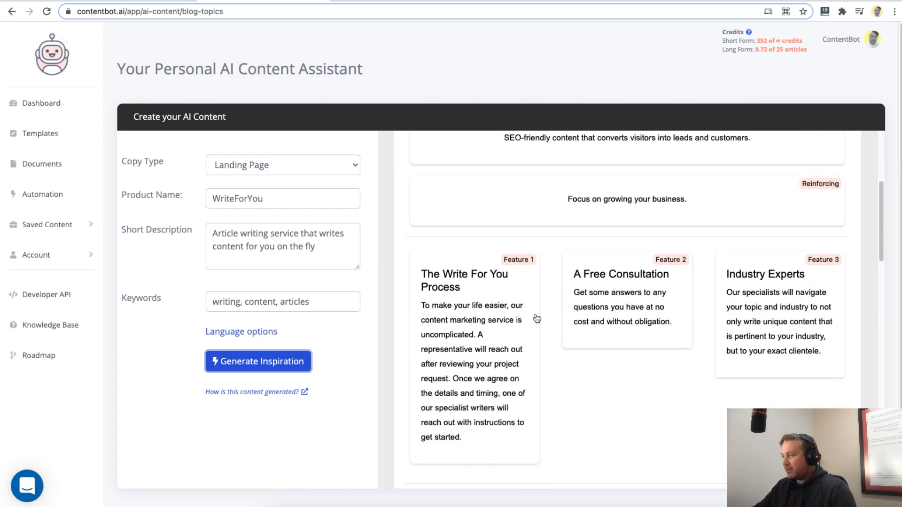
{"action": "scroll", "coordinate": [746, 324], "scroll_direction": "down", "scroll_amount": 15}
{"action": "left_click_drag", "start_coordinate": [881, 278], "coordinate": [883, 326]}
{"action": "scroll", "coordinate": [882, 326], "scroll_direction": "down", "scroll_amount": 1}
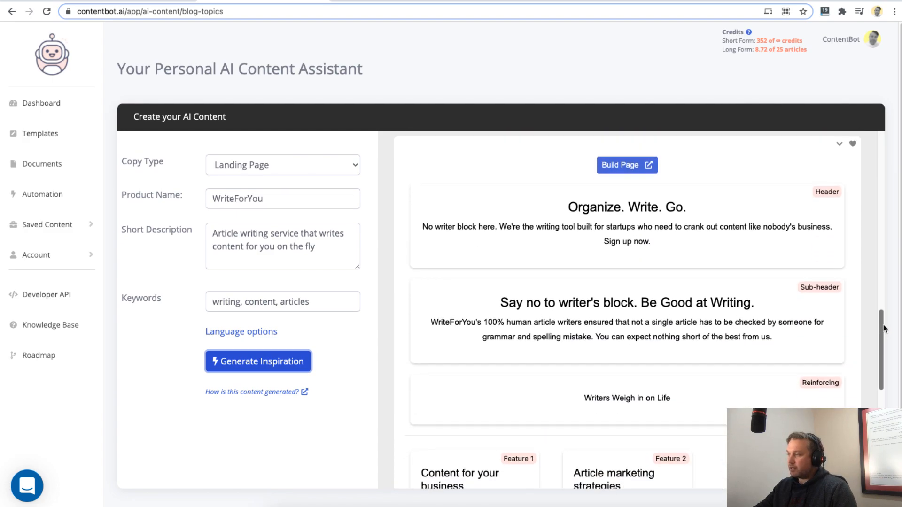
{"action": "left_click_drag", "start_coordinate": [880, 326], "coordinate": [883, 143]}
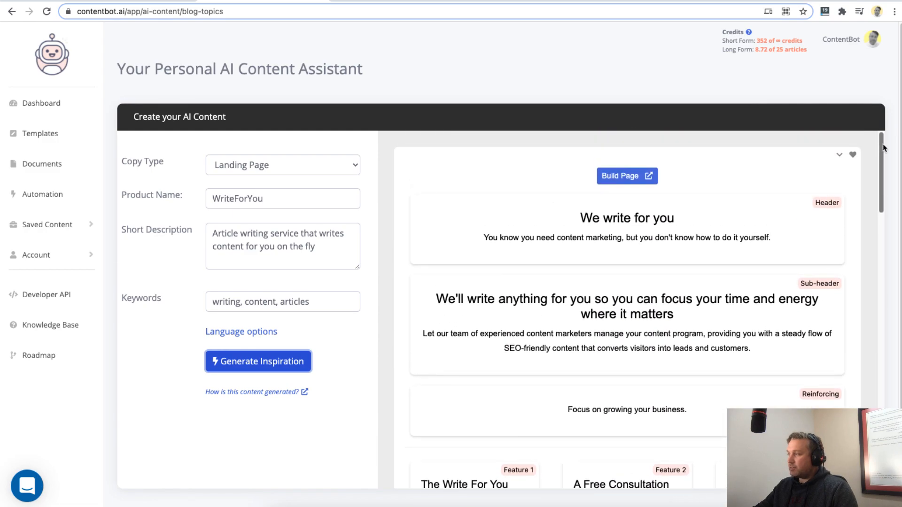
- Build a web page from the first landing page draft and look through its preview down to the footer
{"action": "left_click", "coordinate": [626, 181]}
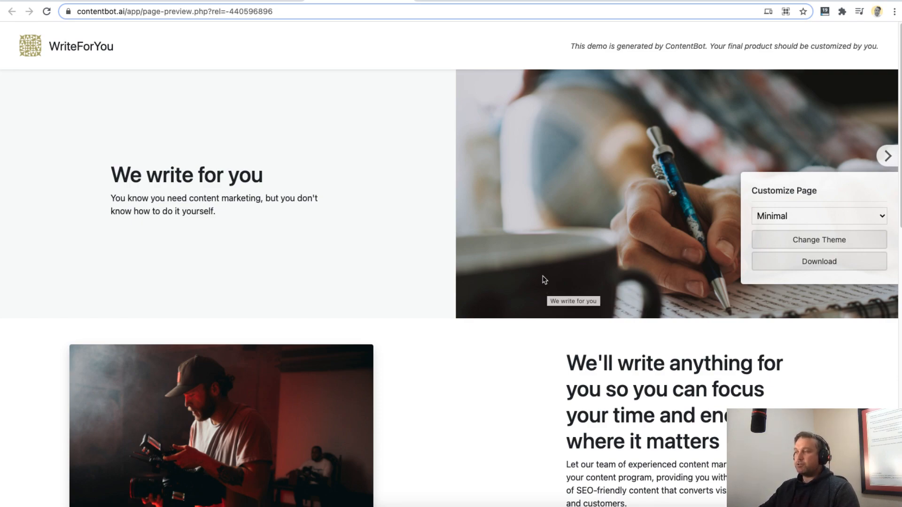
{"action": "scroll", "coordinate": [489, 281], "scroll_direction": "down", "scroll_amount": 2}
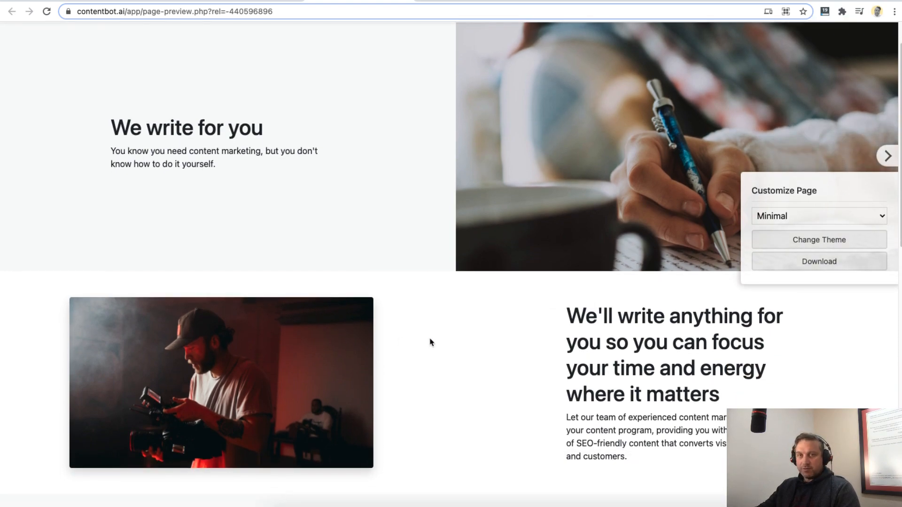
{"action": "scroll", "coordinate": [463, 299], "scroll_direction": "down", "scroll_amount": 8}
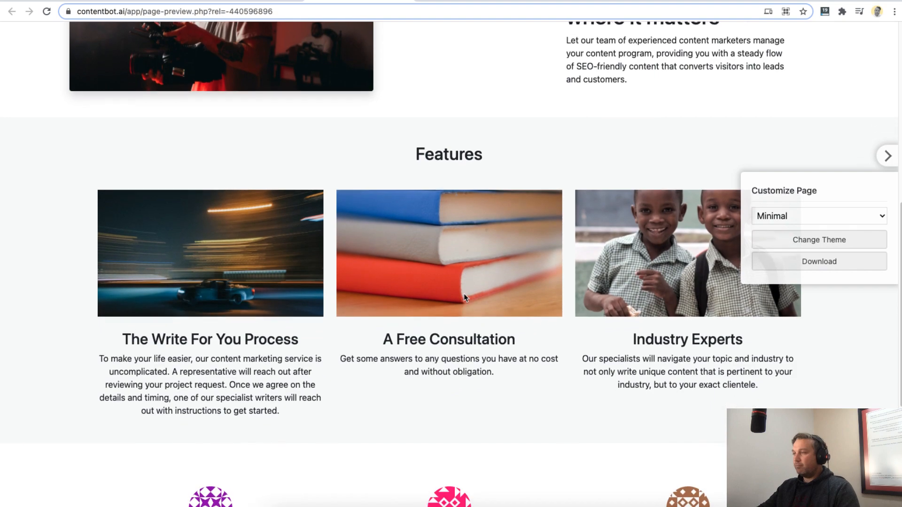
{"action": "scroll", "coordinate": [248, 356], "scroll_direction": "down", "scroll_amount": 3}
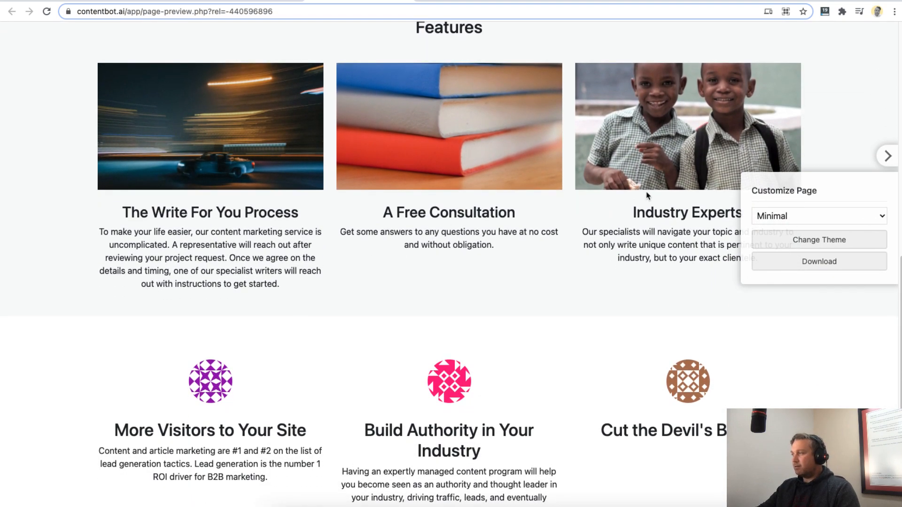
{"action": "scroll", "coordinate": [348, 155], "scroll_direction": "down", "scroll_amount": 3}
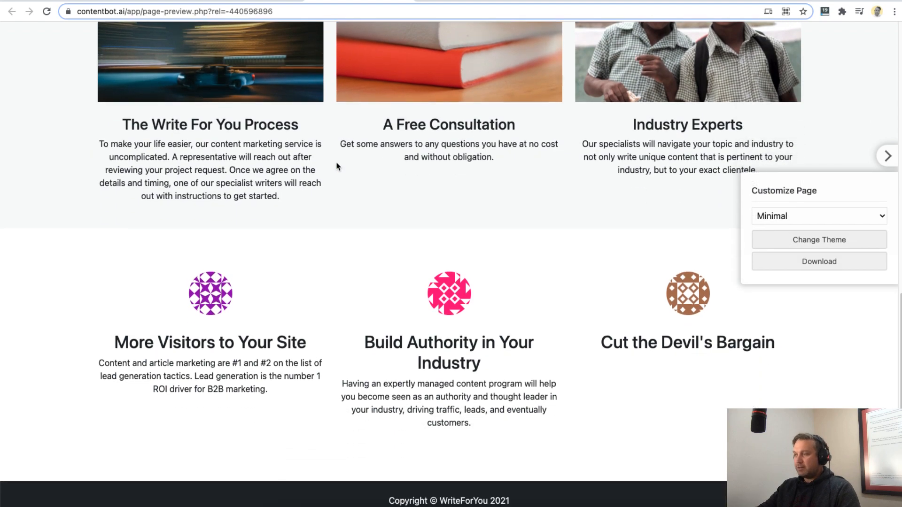
{"action": "scroll", "coordinate": [337, 168], "scroll_direction": "up", "scroll_amount": 5}
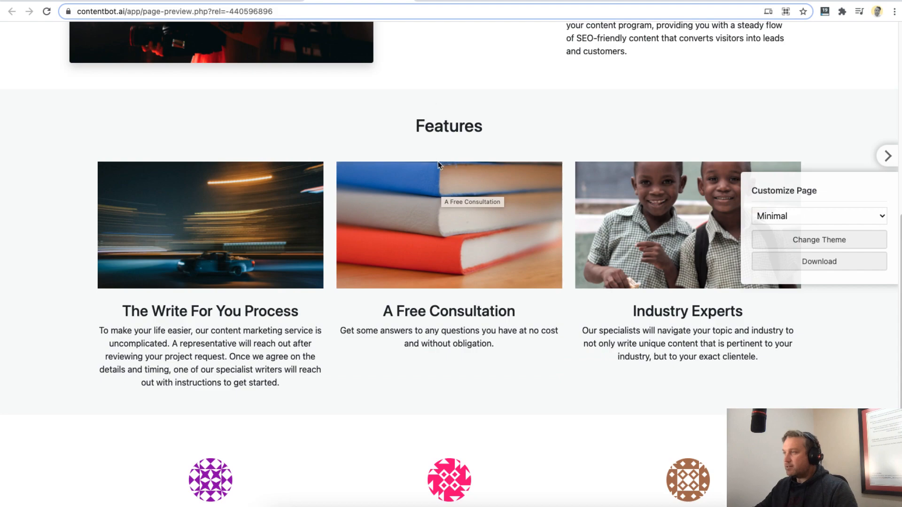
{"action": "scroll", "coordinate": [439, 160], "scroll_direction": "up", "scroll_amount": 10}
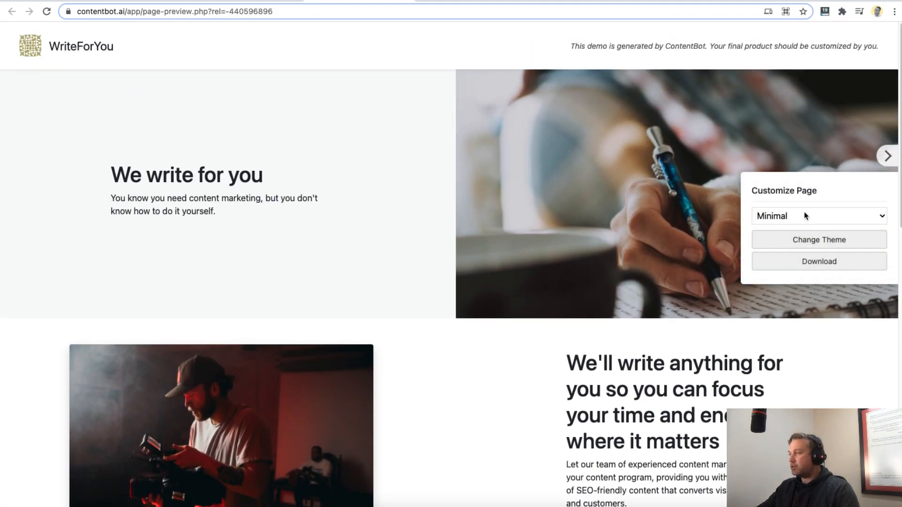
- Change the landing page's theme to Angular and look through the restyled sections
{"action": "left_click", "coordinate": [805, 216]}
{"action": "left_click", "coordinate": [793, 173]}
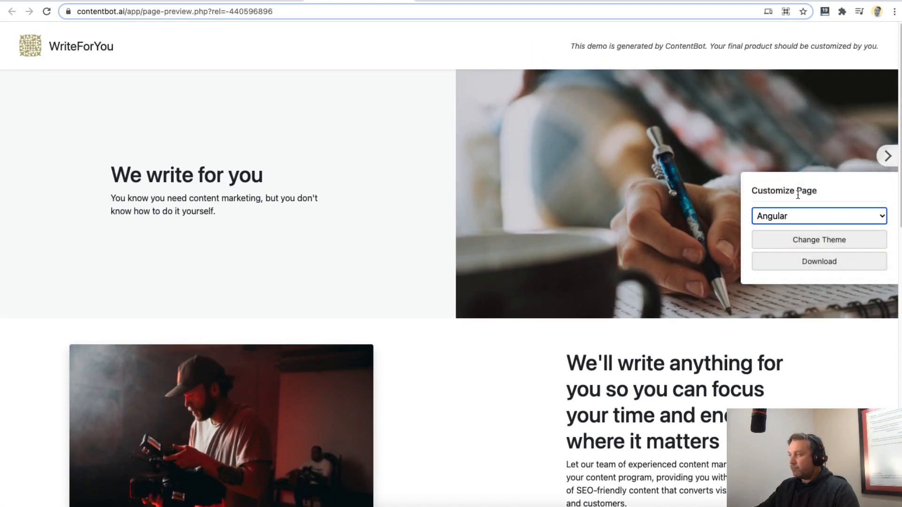
{"action": "left_click", "coordinate": [823, 240]}
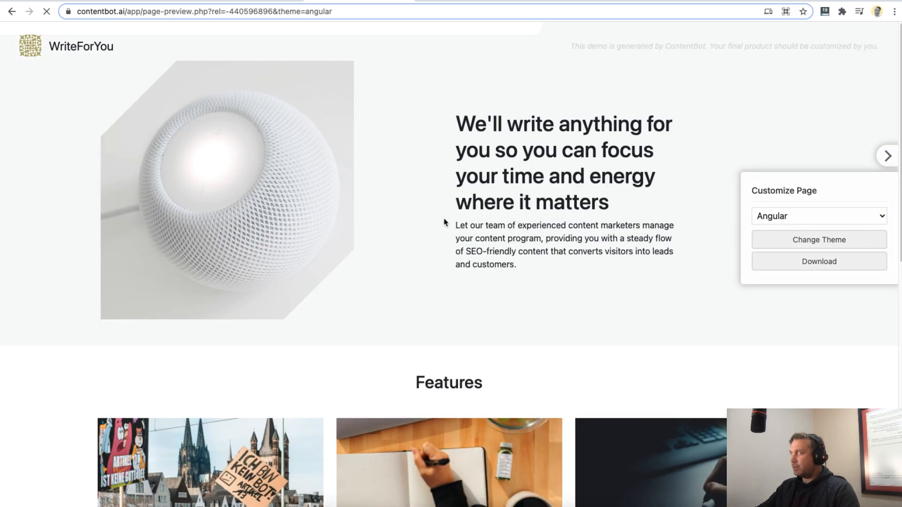
{"action": "scroll", "coordinate": [317, 241], "scroll_direction": "down", "scroll_amount": 8}
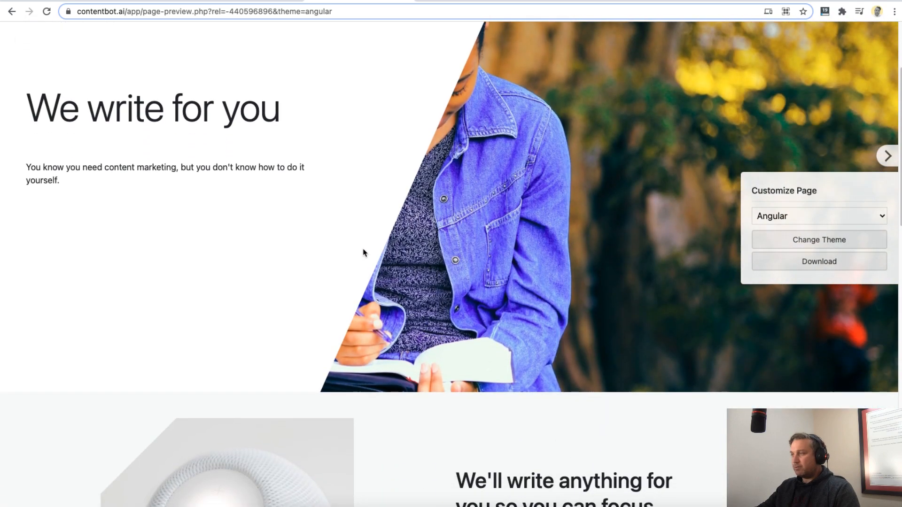
{"action": "scroll", "coordinate": [363, 253], "scroll_direction": "down", "scroll_amount": 7}
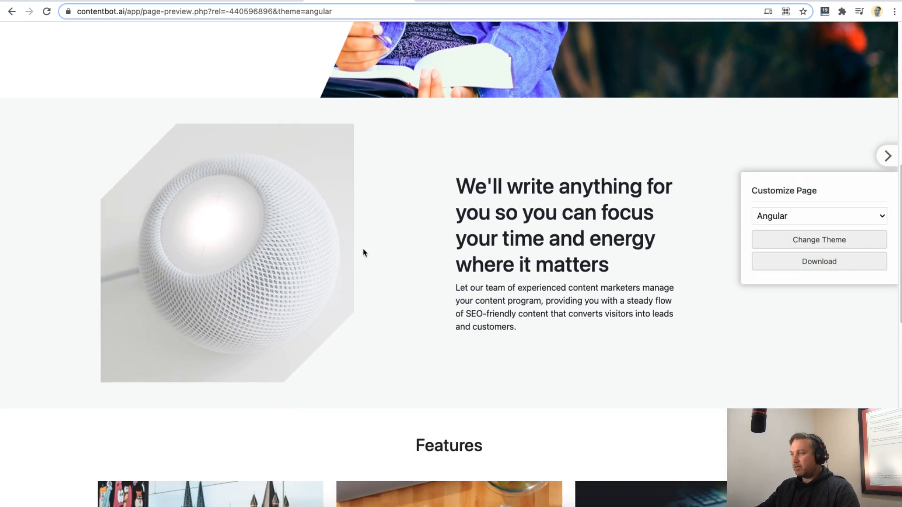
{"action": "scroll", "coordinate": [363, 253], "scroll_direction": "down", "scroll_amount": 2}
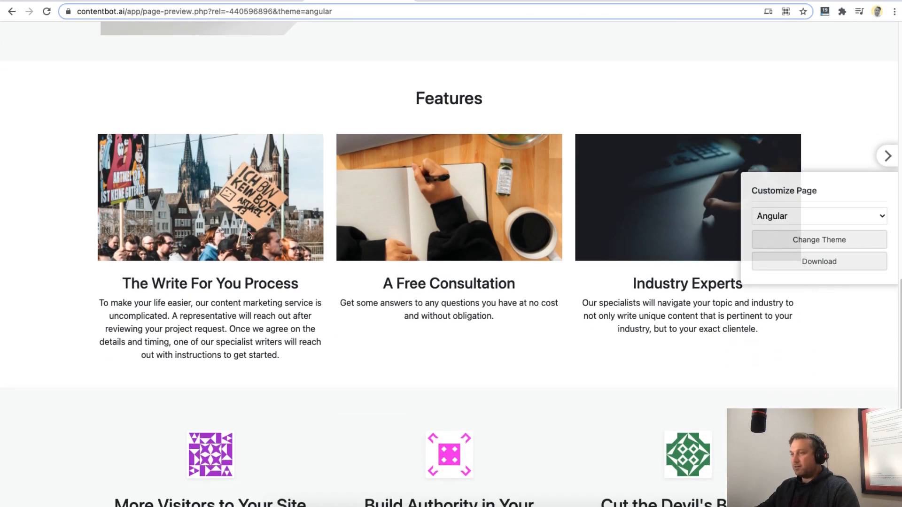
{"action": "scroll", "coordinate": [463, 352], "scroll_direction": "down", "scroll_amount": 5}
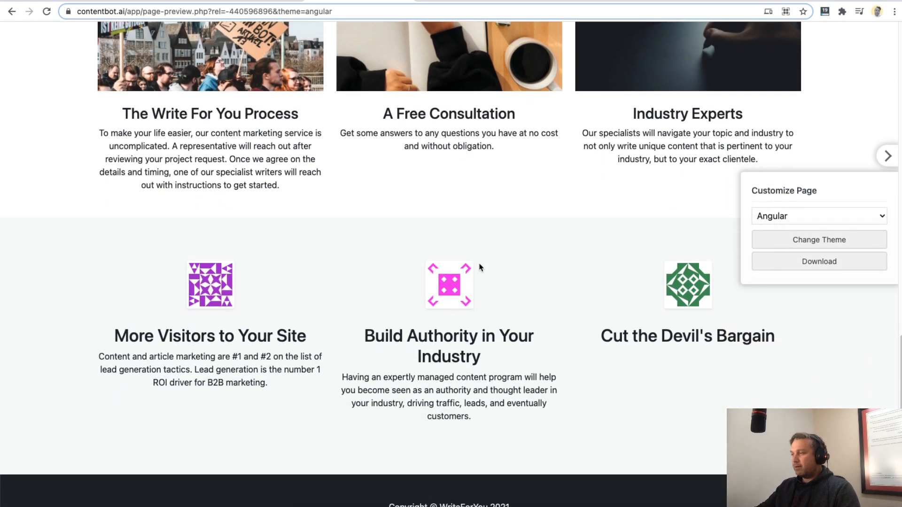
- Change the landing page's theme to Bold and look over its header, intro and feature sections
{"action": "left_click", "coordinate": [810, 217]}
{"action": "left_click", "coordinate": [794, 229]}
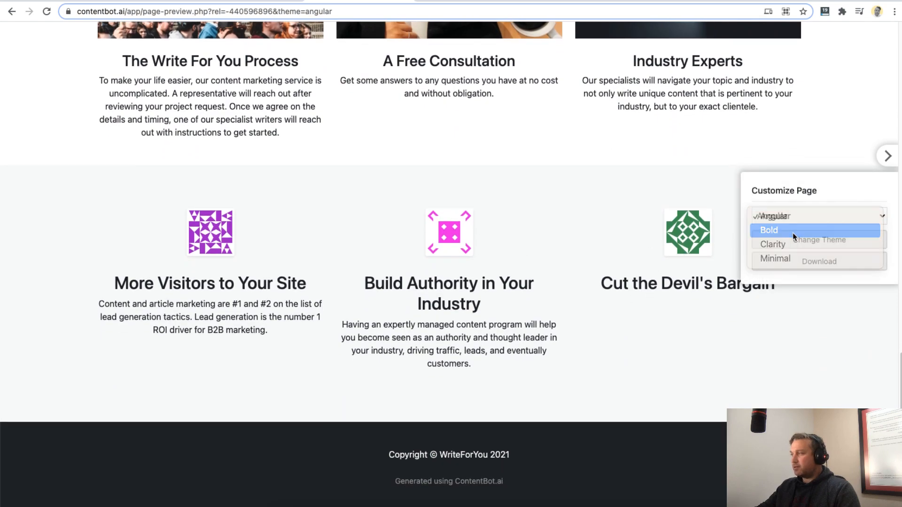
{"action": "left_click", "coordinate": [805, 242]}
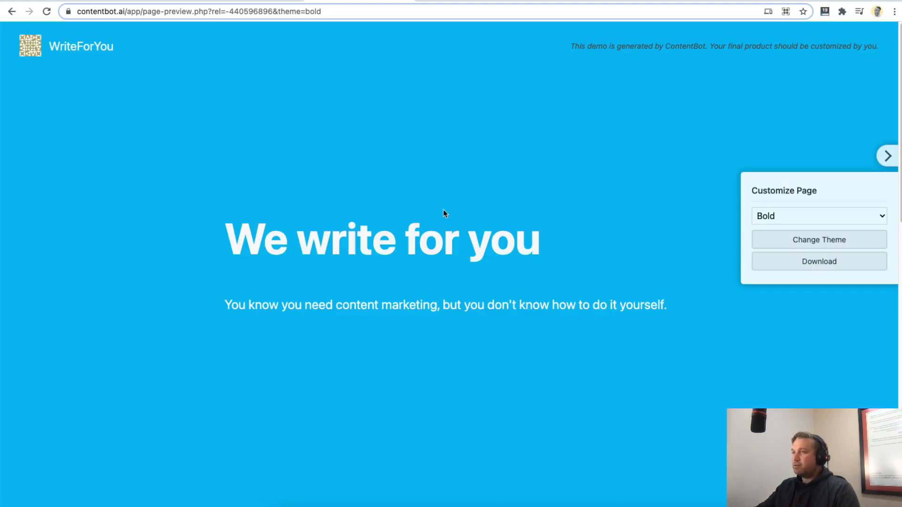
{"action": "scroll", "coordinate": [440, 218], "scroll_direction": "down", "scroll_amount": 10}
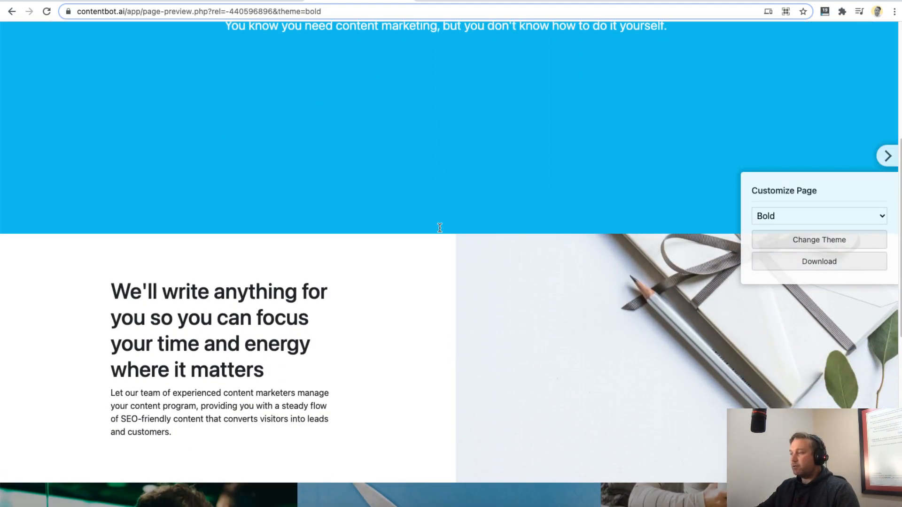
{"action": "scroll", "coordinate": [440, 231], "scroll_direction": "down", "scroll_amount": 5}
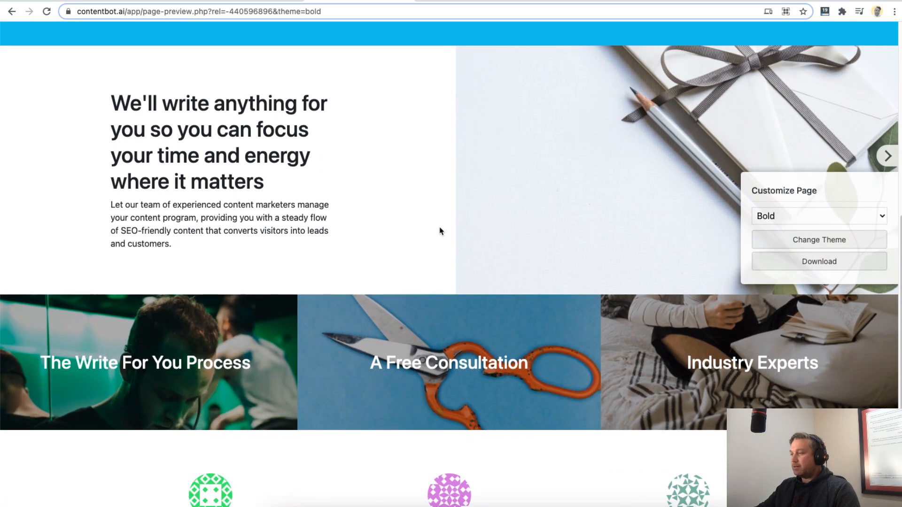
- Change the landing page's theme to Clarity and look through the preview down to the benefits section below Features
{"action": "scroll", "coordinate": [440, 228], "scroll_direction": "down", "scroll_amount": 2}
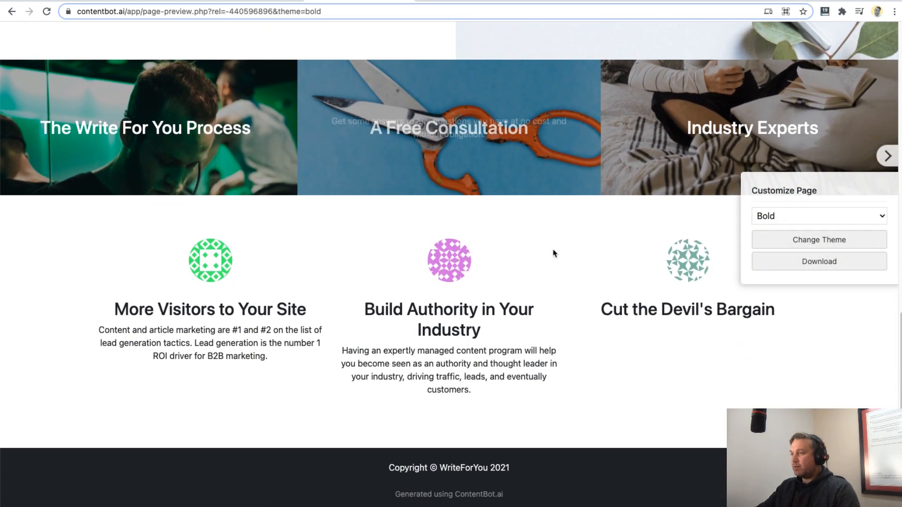
{"action": "left_click", "coordinate": [802, 220]}
{"action": "left_click", "coordinate": [801, 241]}
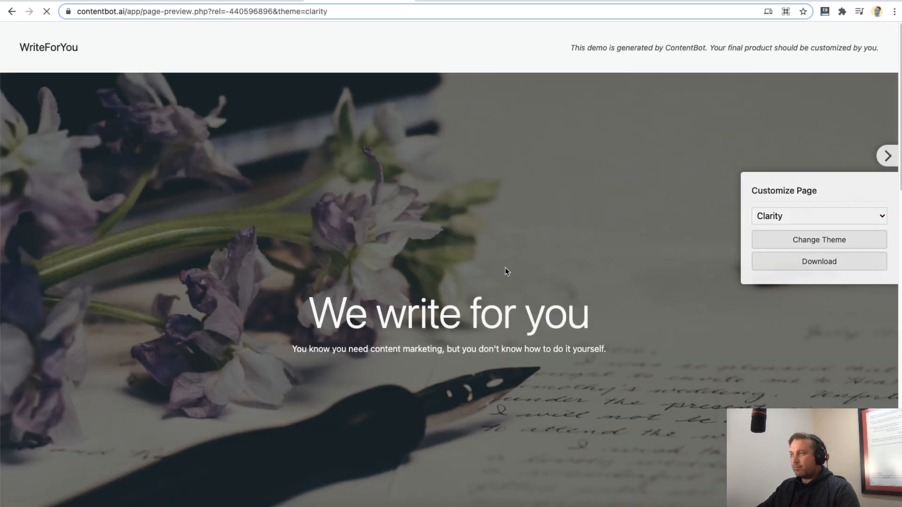
{"action": "scroll", "coordinate": [563, 321], "scroll_direction": "down", "scroll_amount": 10}
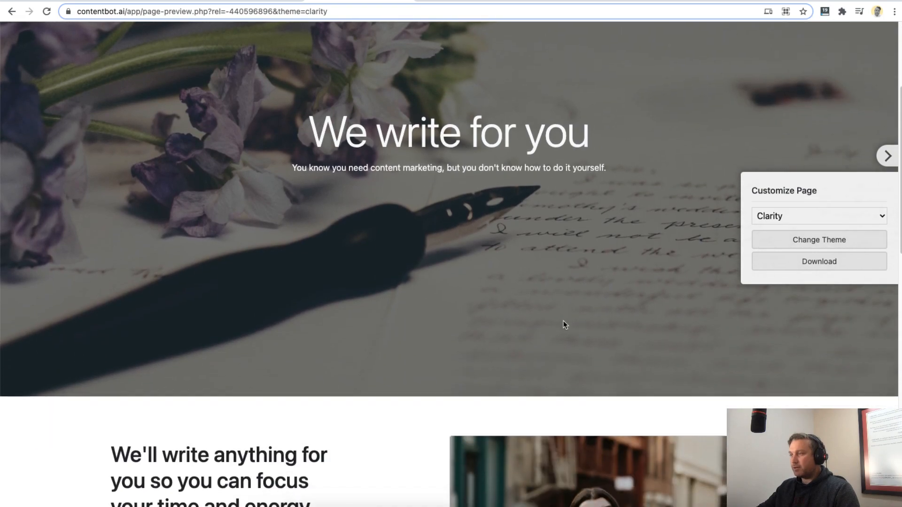
{"action": "scroll", "coordinate": [564, 323], "scroll_direction": "down", "scroll_amount": 10}
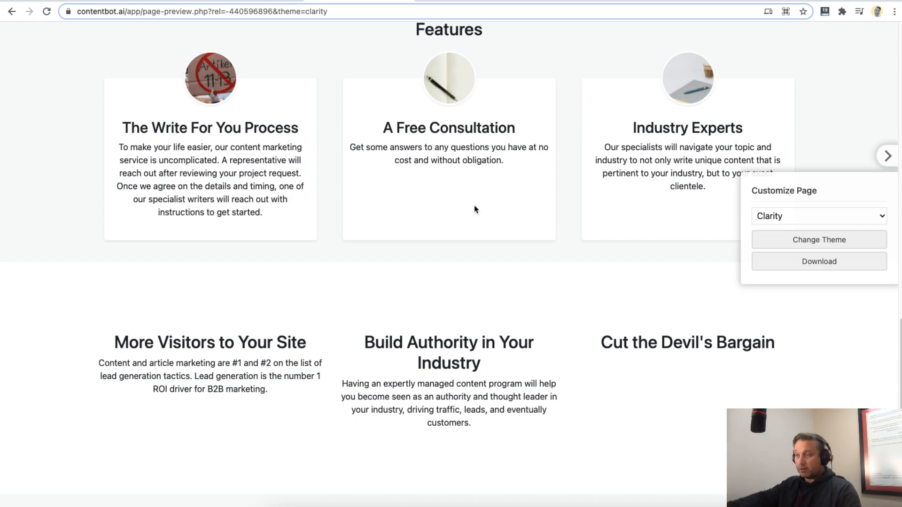
{"action": "scroll", "coordinate": [476, 210], "scroll_direction": "up", "scroll_amount": 18}
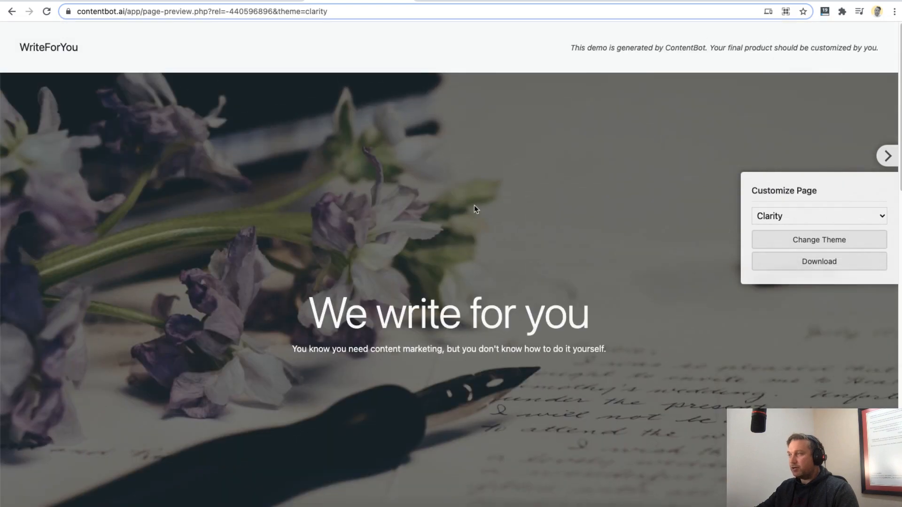
- Highlight the "We write for you" header and review the Clarity layout's intro and Features sections
{"action": "left_click_drag", "start_coordinate": [315, 314], "coordinate": [536, 324]}
{"action": "left_click_drag", "start_coordinate": [308, 324], "coordinate": [590, 324]}
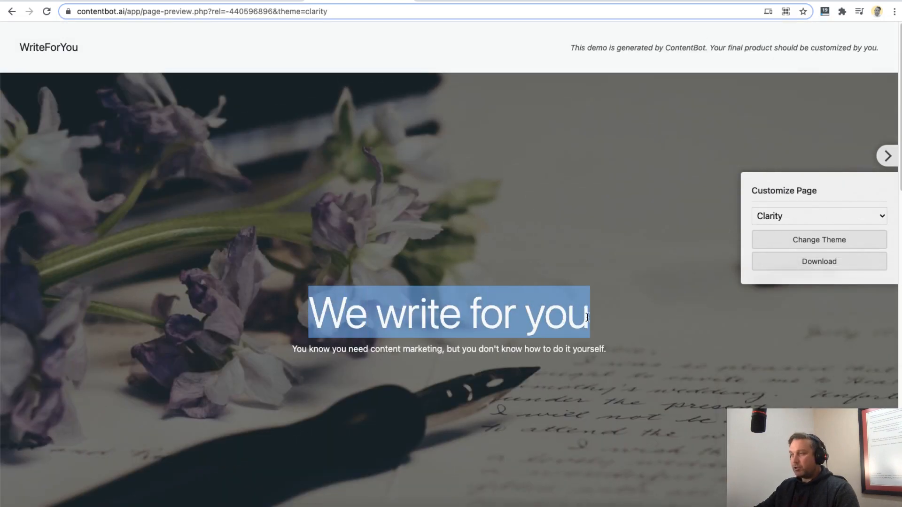
{"action": "scroll", "coordinate": [342, 278], "scroll_direction": "down", "scroll_amount": 6}
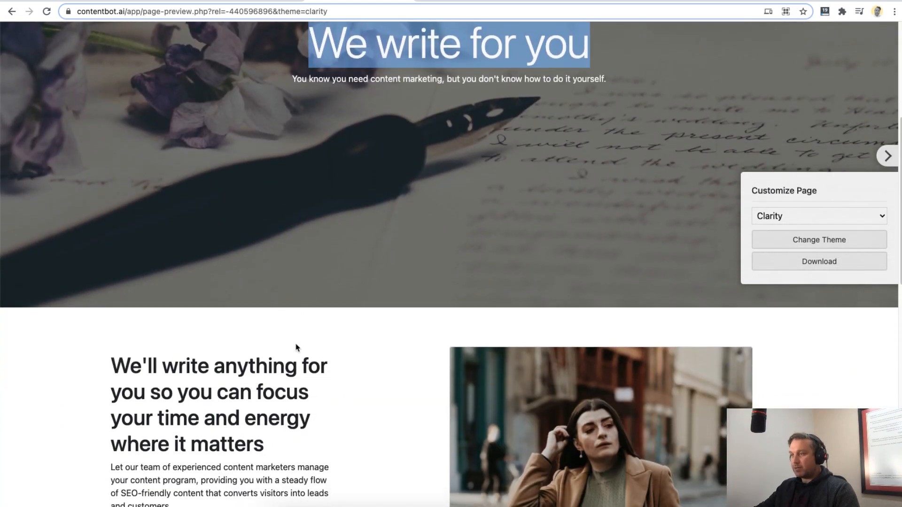
{"action": "scroll", "coordinate": [298, 346], "scroll_direction": "down", "scroll_amount": 8}
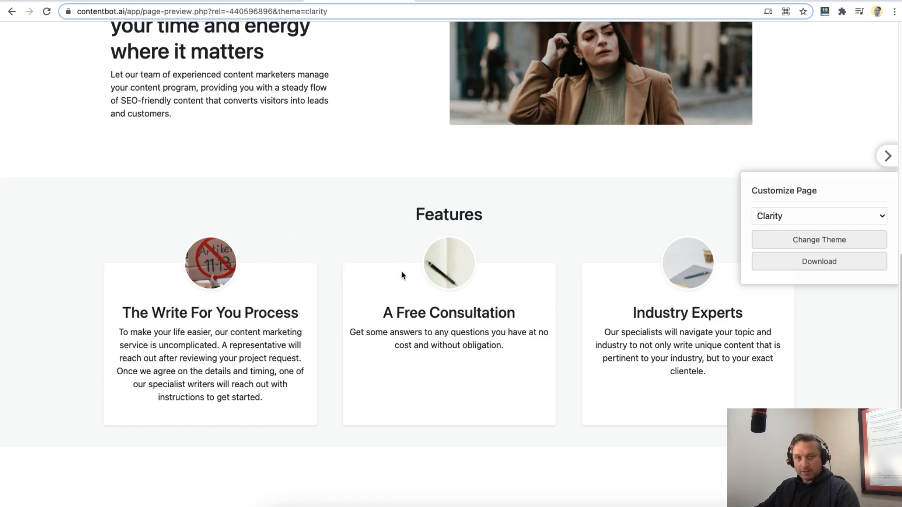
{"action": "scroll", "coordinate": [401, 274], "scroll_direction": "up", "scroll_amount": 14}
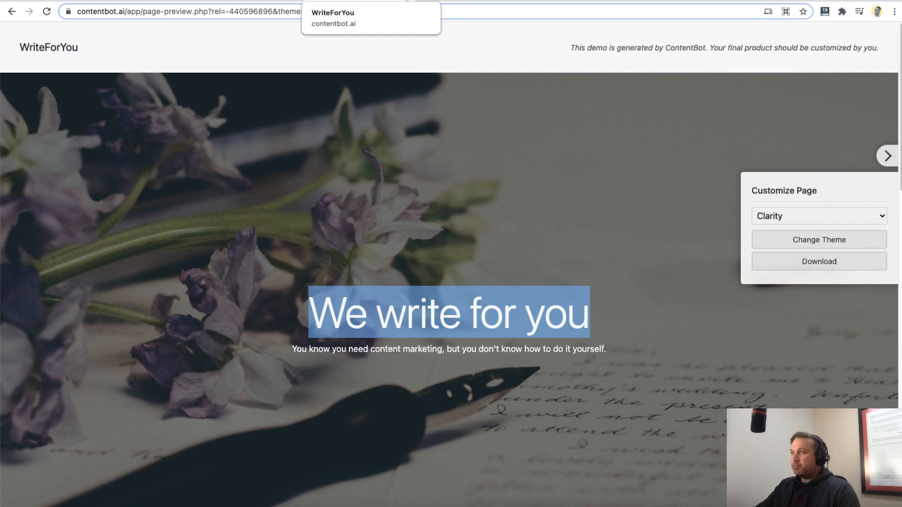
- Return to the AI content assistant and look through the available copy types, keeping Landing Page selected
{"action": "left_click", "coordinate": [399, 1]}
{"action": "left_click", "coordinate": [285, 162]}
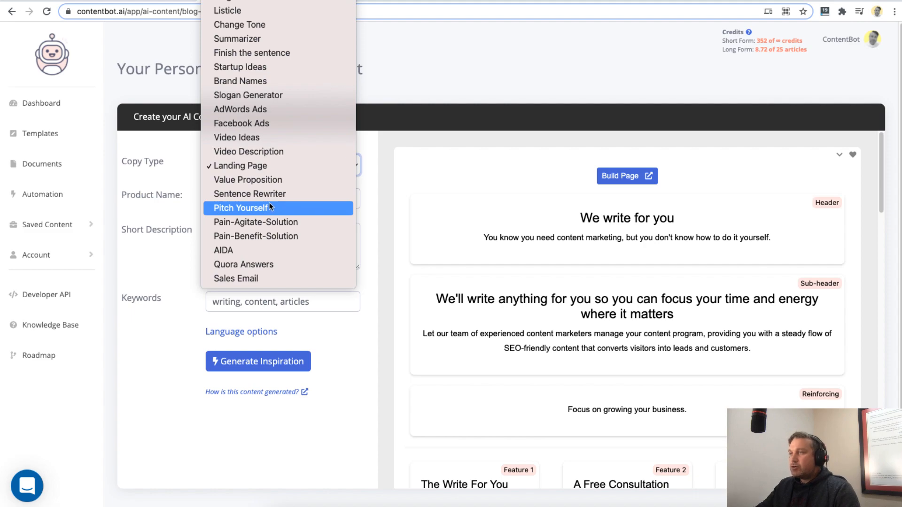
{"action": "scroll", "coordinate": [278, 155], "scroll_direction": "up", "scroll_amount": 3}
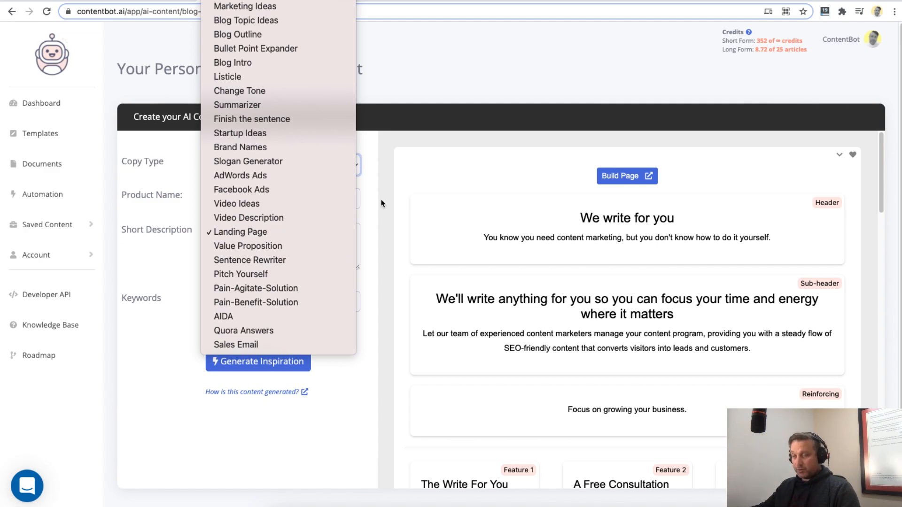
{"action": "left_click", "coordinate": [394, 235]}
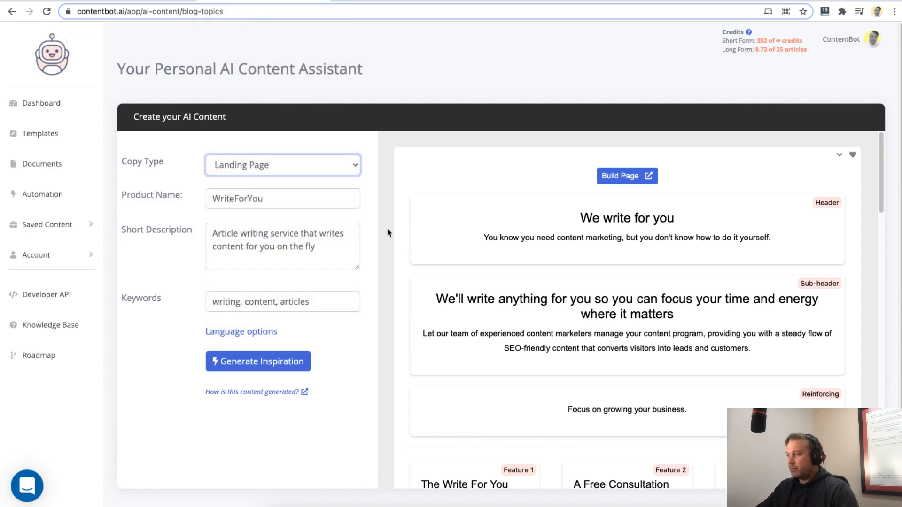
{"action": "left_click", "coordinate": [281, 175]}
{"action": "scroll", "coordinate": [232, 35], "scroll_direction": "up", "scroll_amount": 3}
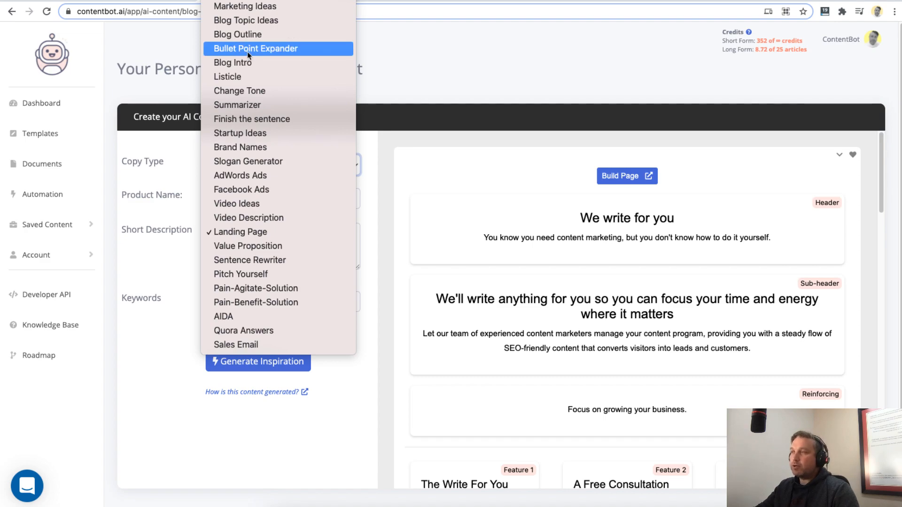
{"action": "left_click", "coordinate": [382, 213]}
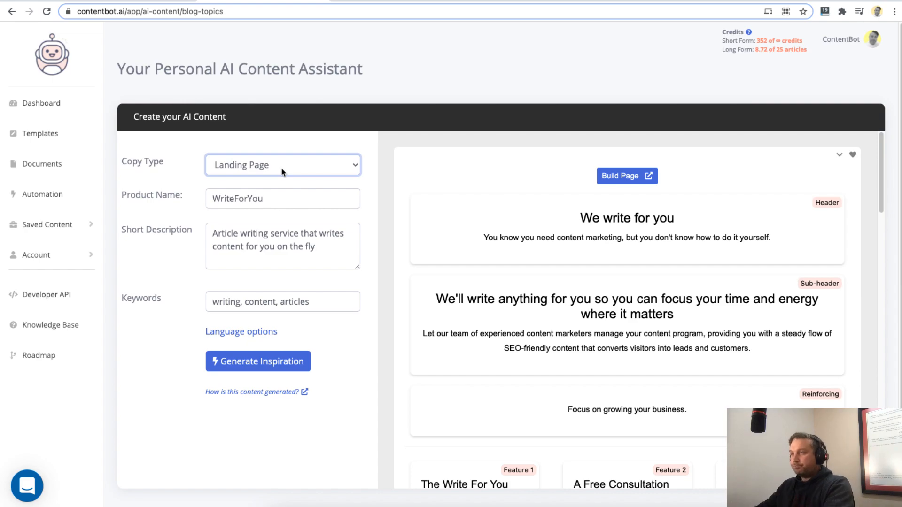
- Start the Long Form Editor with the description "I want to write an article about why content marketing is important for small businesses"
{"action": "left_click", "coordinate": [53, 136]}
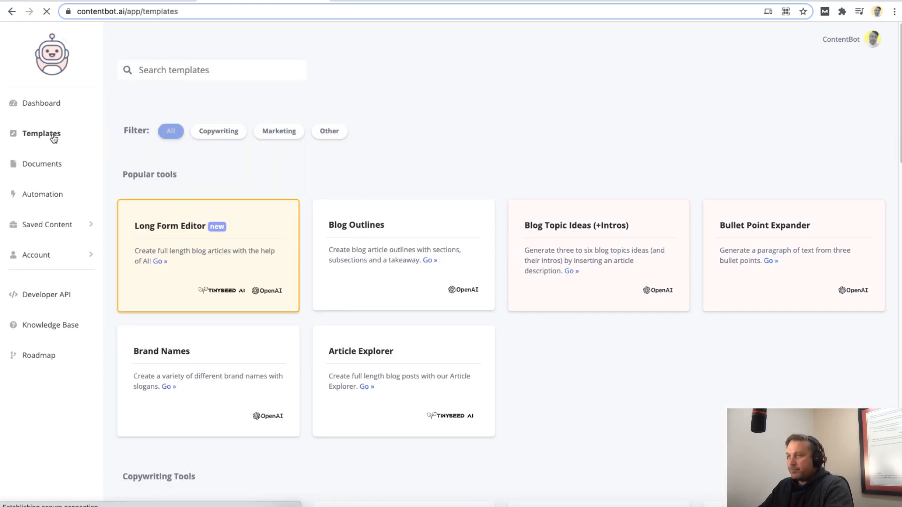
{"action": "left_click", "coordinate": [162, 233]}
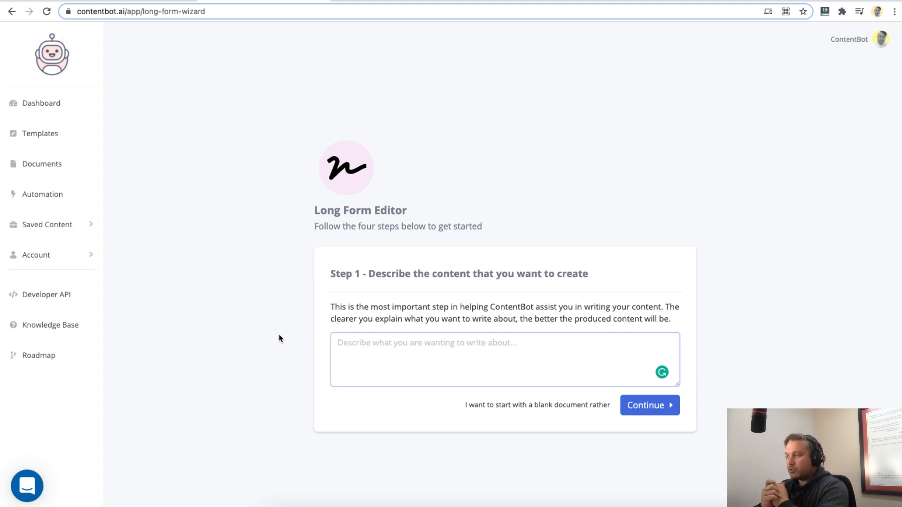
{"action": "type", "text": "I want "}
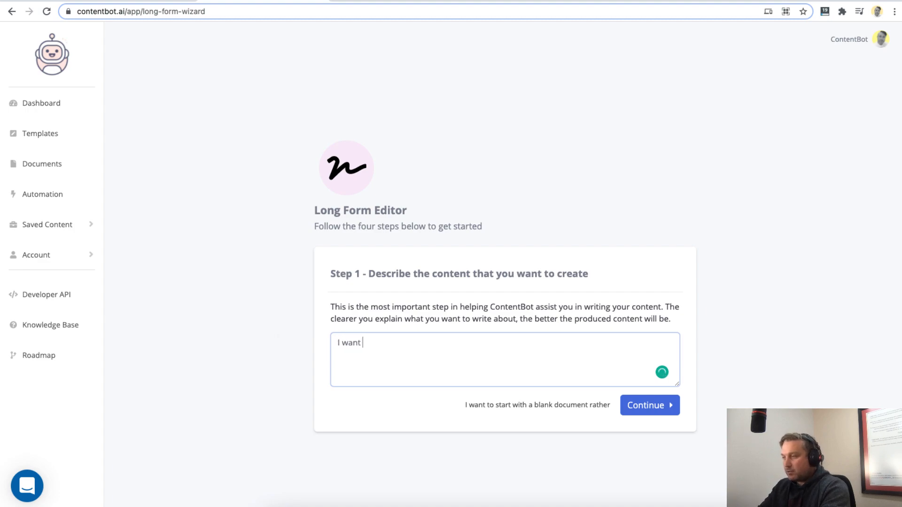
{"action": "type", "text": "to write an article "}
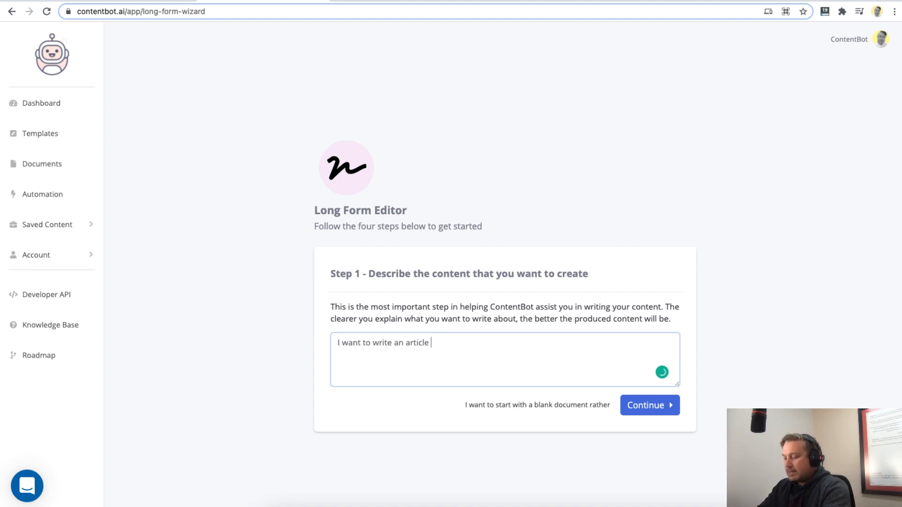
{"action": "type", "text": "about why content marketing is important for small businesses"}
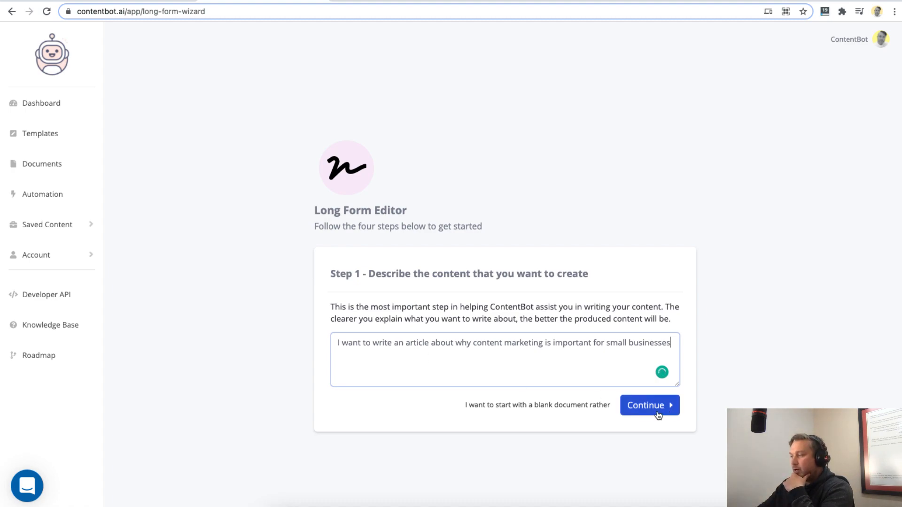
{"action": "left_click", "coordinate": [656, 409]}
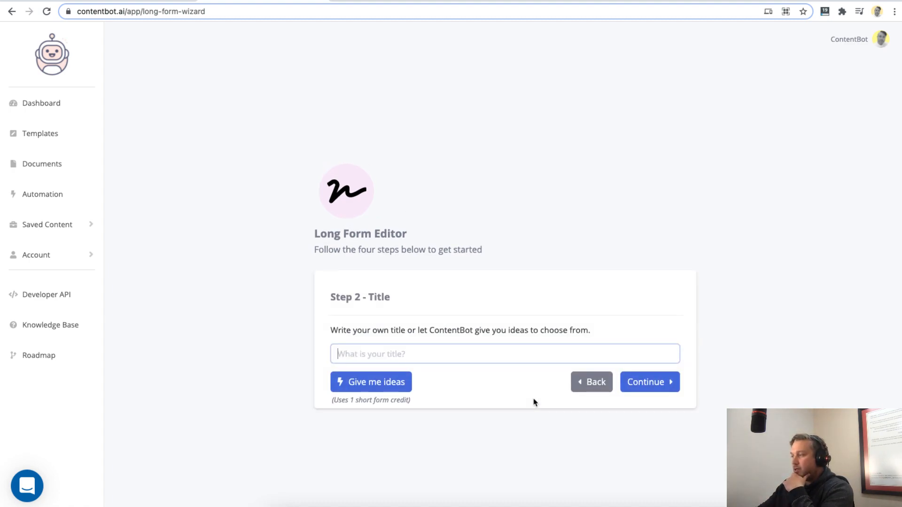
- Generate title ideas and use "Why should small businesses invest in content marketing?" as the article's title
{"action": "left_click", "coordinate": [353, 294]}
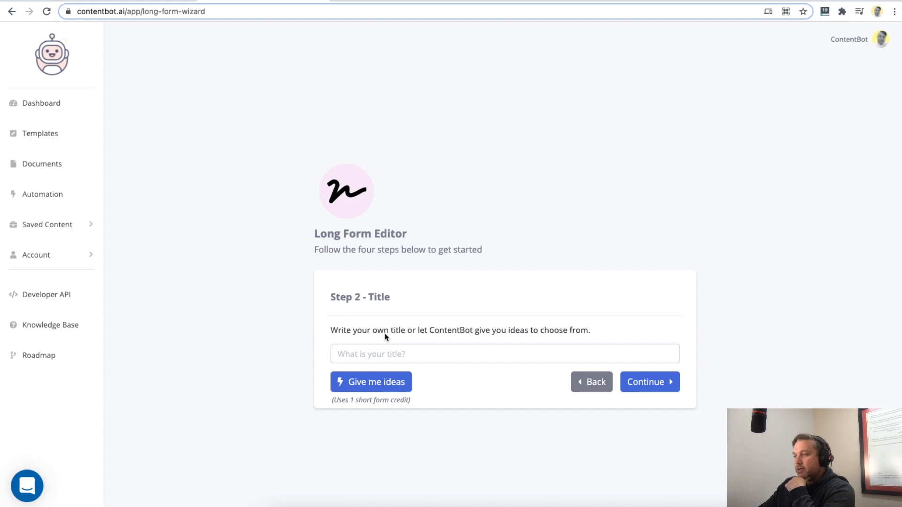
{"action": "left_click", "coordinate": [386, 353]}
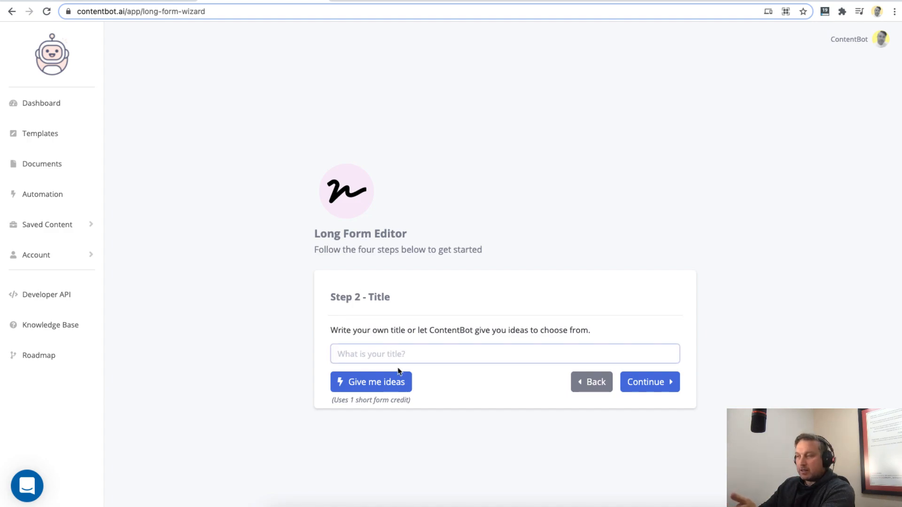
{"action": "left_click_drag", "start_coordinate": [338, 399], "coordinate": [398, 400]}
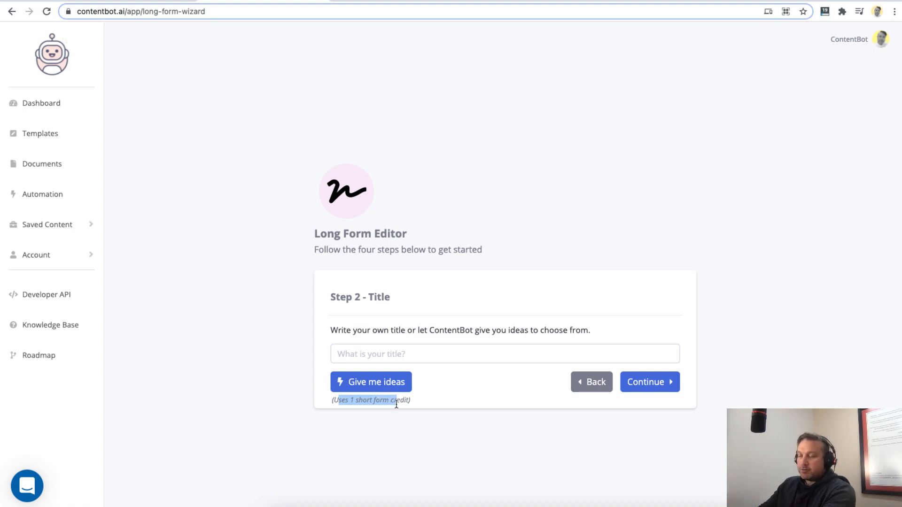
{"action": "left_click", "coordinate": [393, 382]}
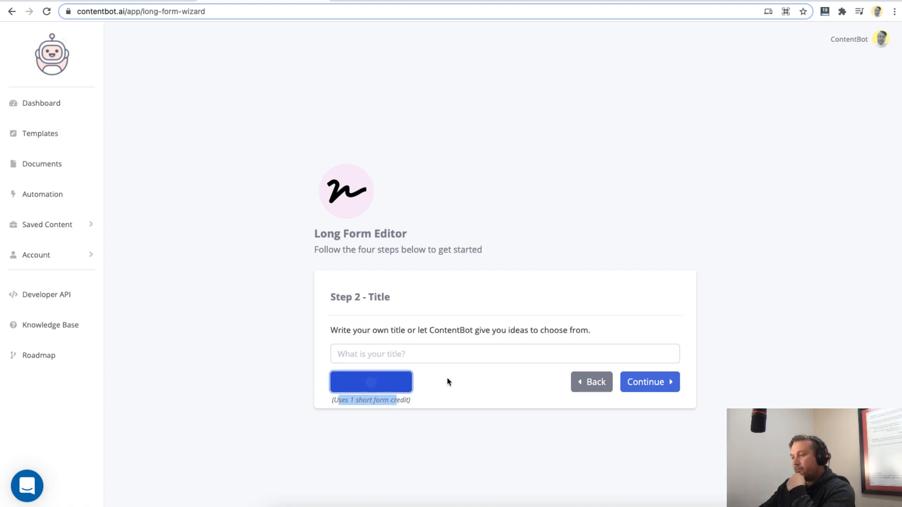
{"action": "left_click", "coordinate": [386, 395]}
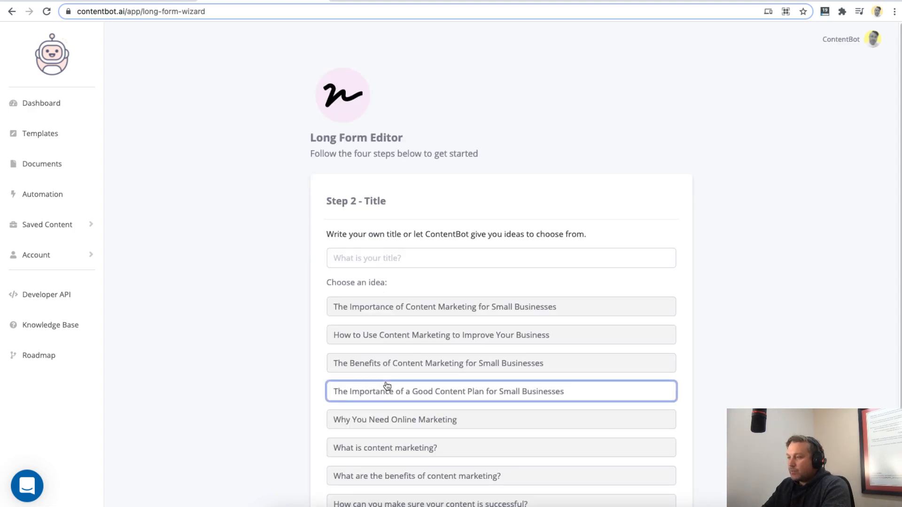
{"action": "scroll", "coordinate": [270, 365], "scroll_direction": "down", "scroll_amount": 5}
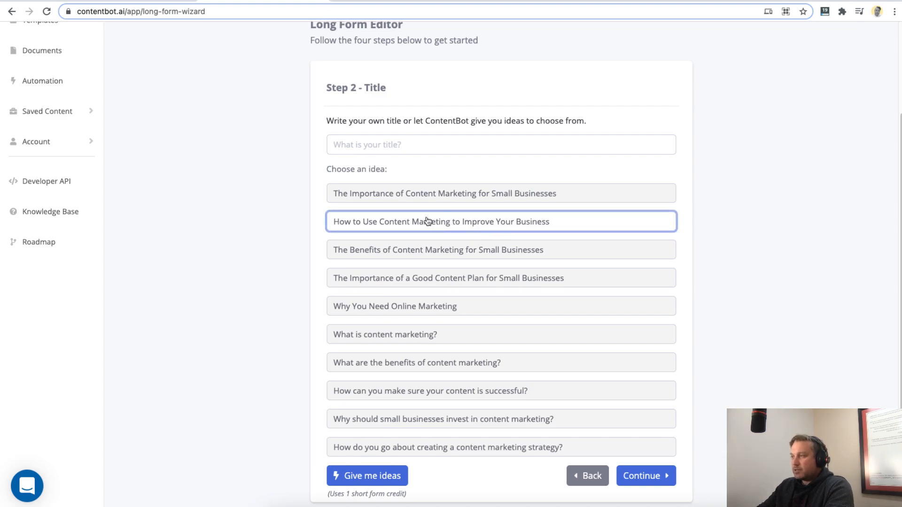
{"action": "left_click", "coordinate": [465, 421]}
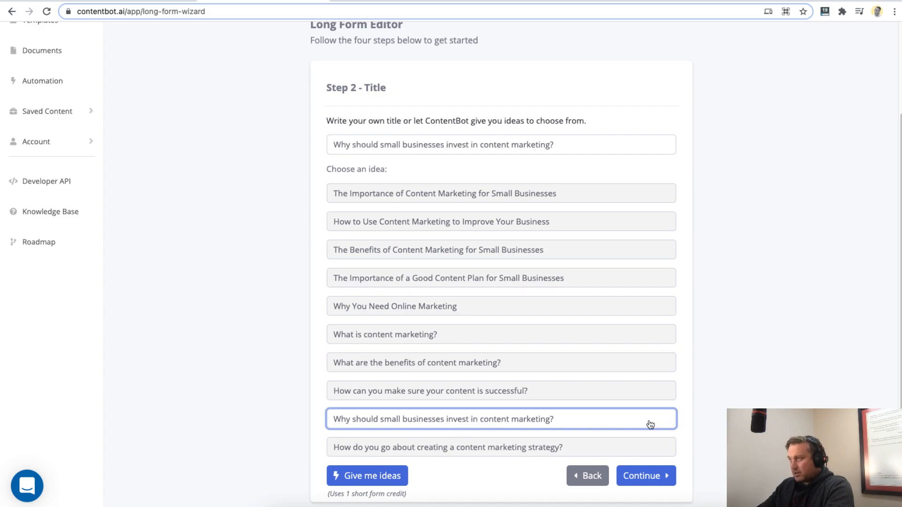
{"action": "left_click", "coordinate": [635, 481]}
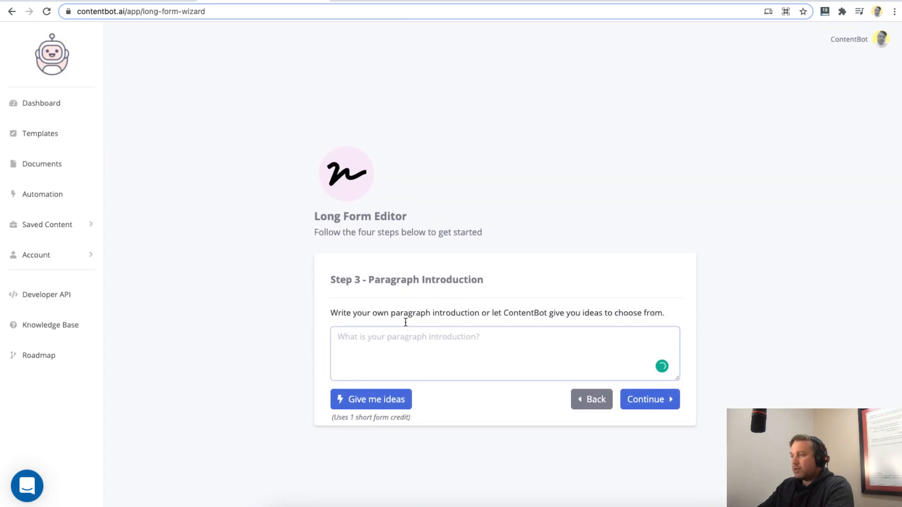
- Generate ideas for the article's paragraph introduction
{"action": "left_click_drag", "start_coordinate": [373, 313], "coordinate": [469, 315]}
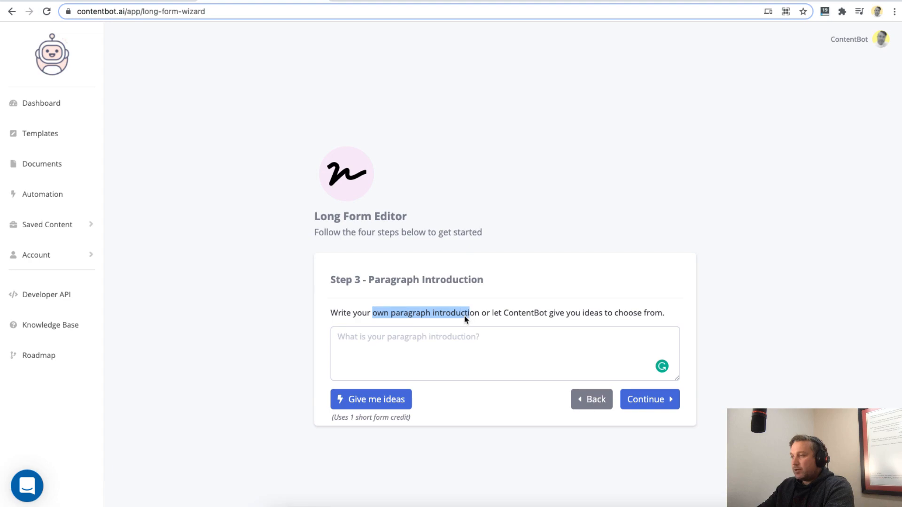
{"action": "left_click", "coordinate": [467, 358]}
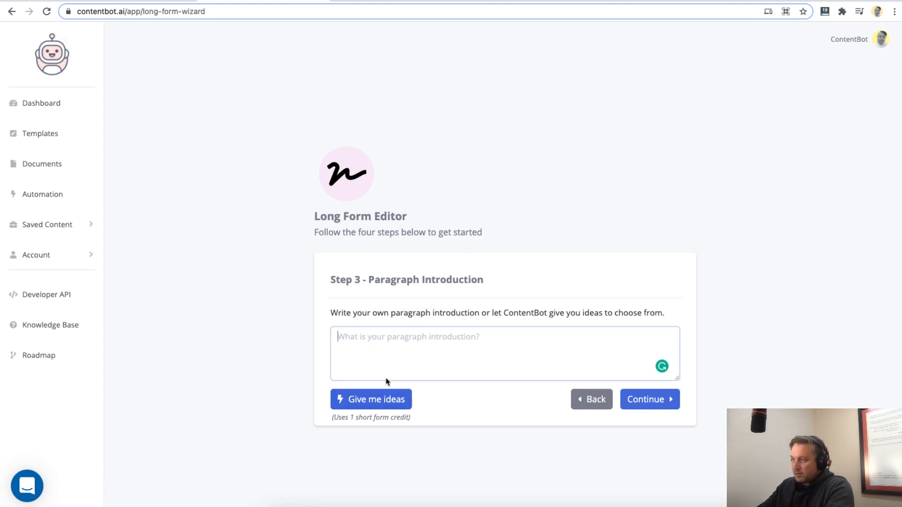
{"action": "left_click", "coordinate": [382, 400]}
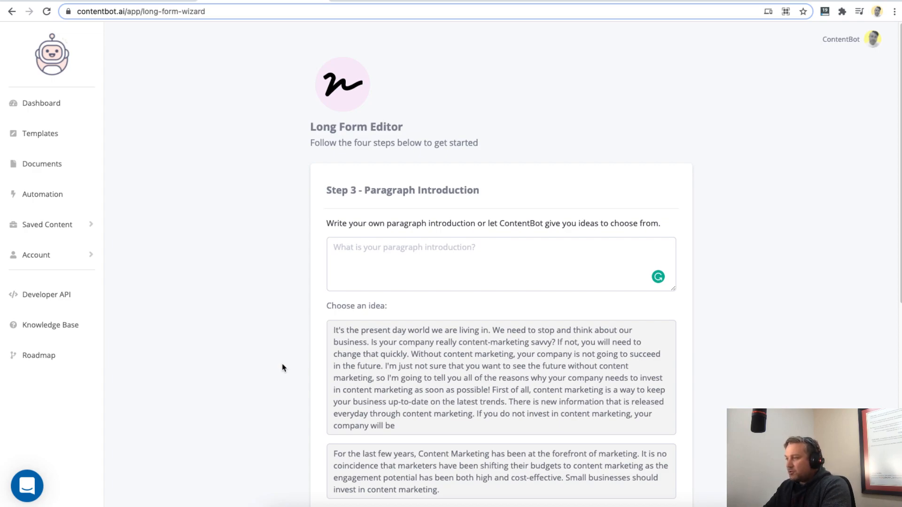
- Use the introduction idea that begins "The Importance of Content Marketing" and continue to the blog outline
{"action": "scroll", "coordinate": [284, 368], "scroll_direction": "down", "scroll_amount": 3}
{"action": "scroll", "coordinate": [324, 317], "scroll_direction": "down", "scroll_amount": 1}
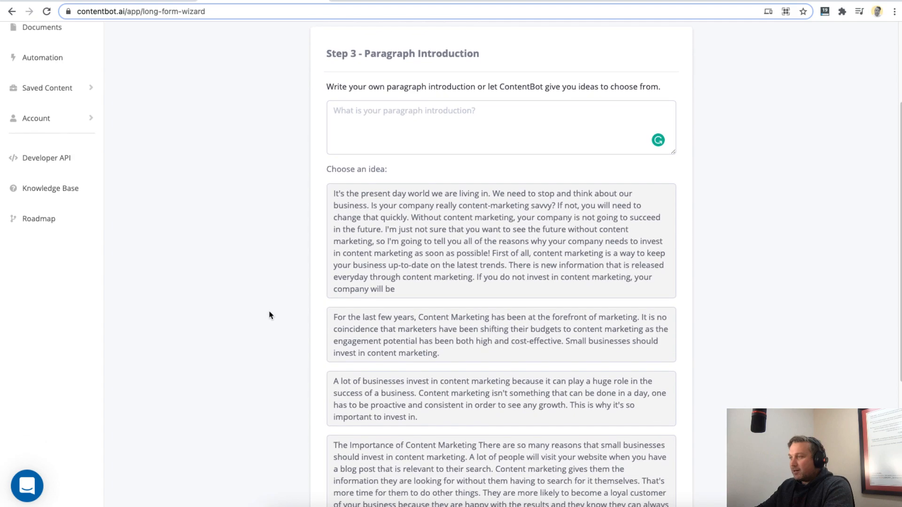
{"action": "scroll", "coordinate": [273, 304], "scroll_direction": "down", "scroll_amount": 3}
{"action": "left_click", "coordinate": [383, 251]}
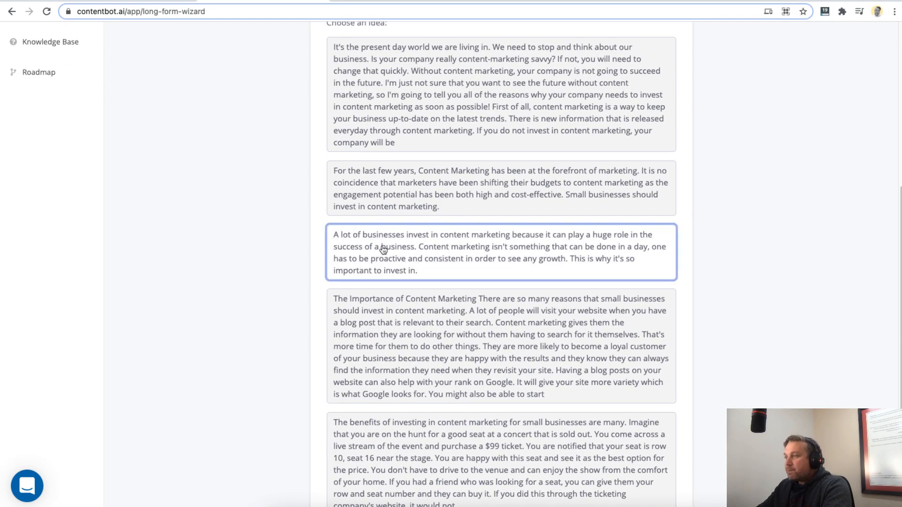
{"action": "left_click", "coordinate": [380, 206]}
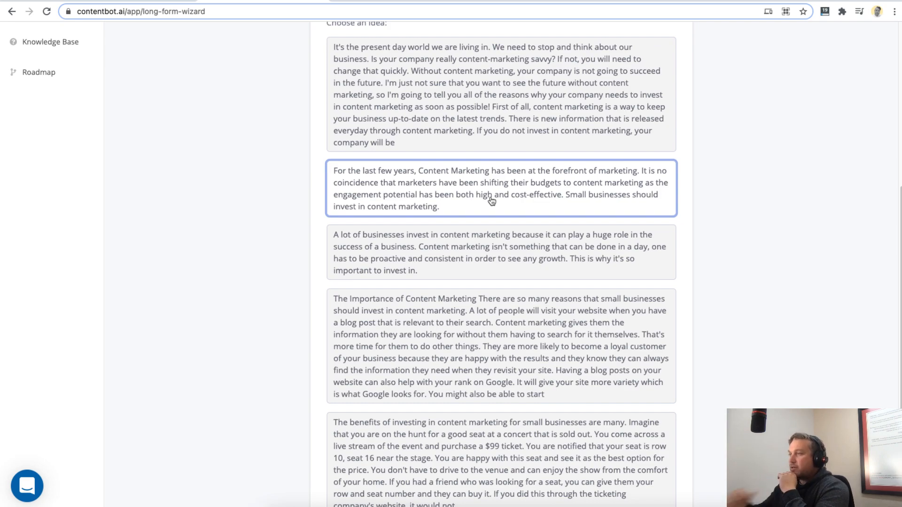
{"action": "scroll", "coordinate": [334, 298], "scroll_direction": "down", "scroll_amount": 1}
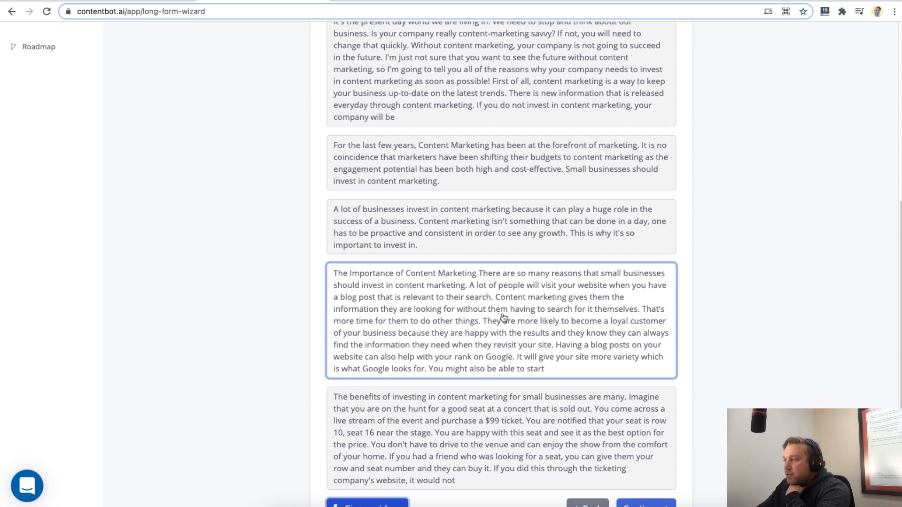
{"action": "scroll", "coordinate": [312, 365], "scroll_direction": "down", "scroll_amount": 2}
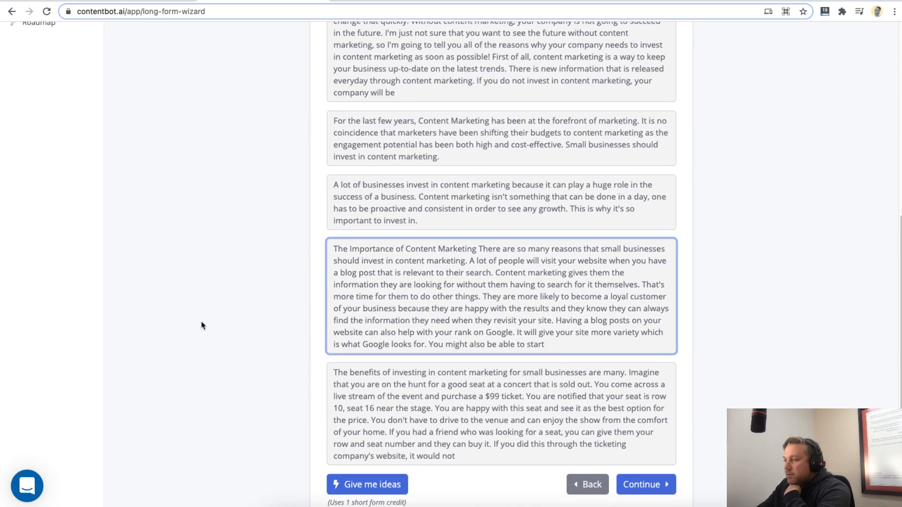
{"action": "left_click", "coordinate": [640, 458]}
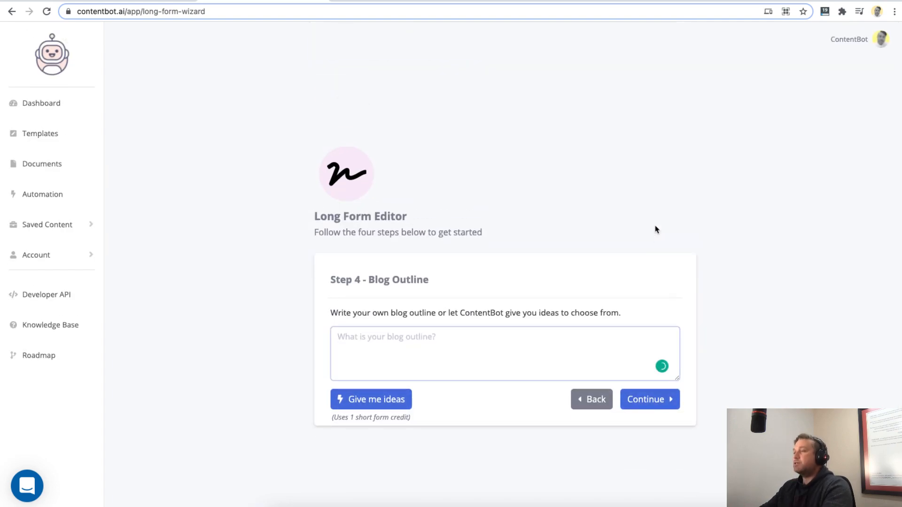
- Generate ideas for the article's blog outline
{"action": "left_click_drag", "start_coordinate": [370, 280], "coordinate": [427, 280]}
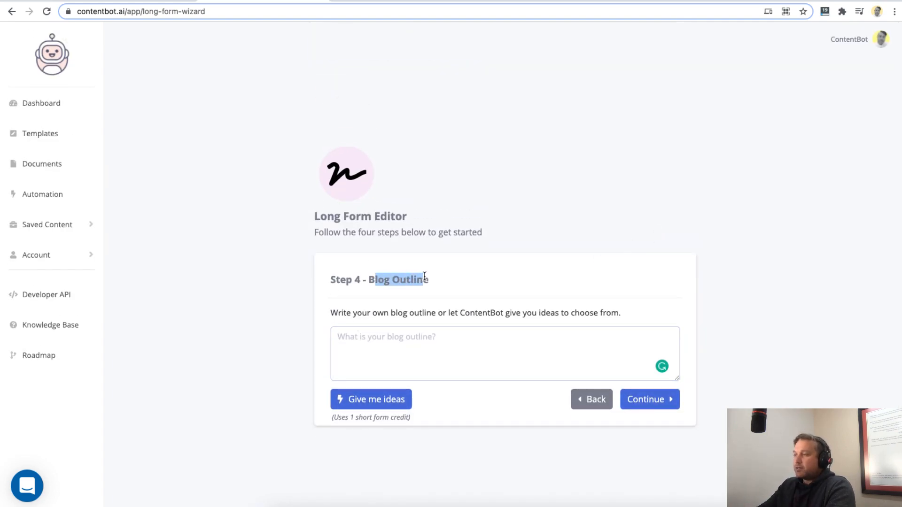
{"action": "left_click", "coordinate": [399, 353]}
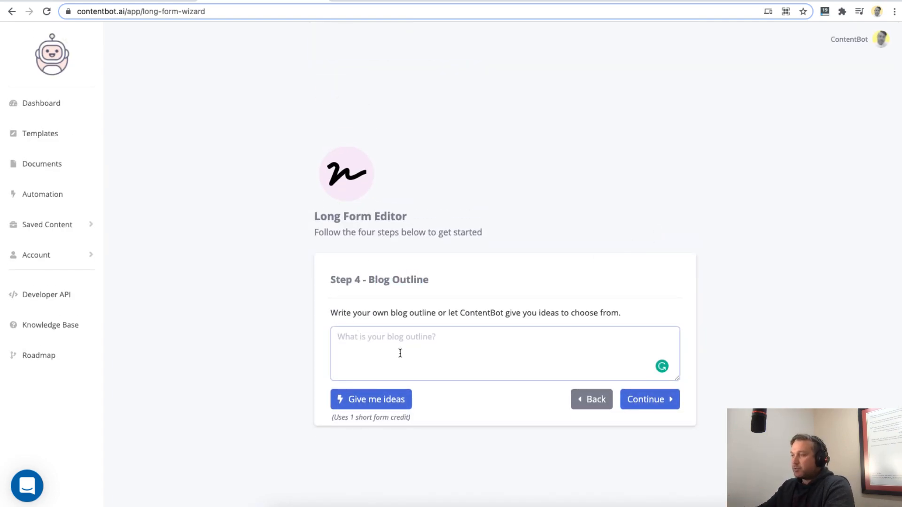
{"action": "left_click", "coordinate": [371, 400]}
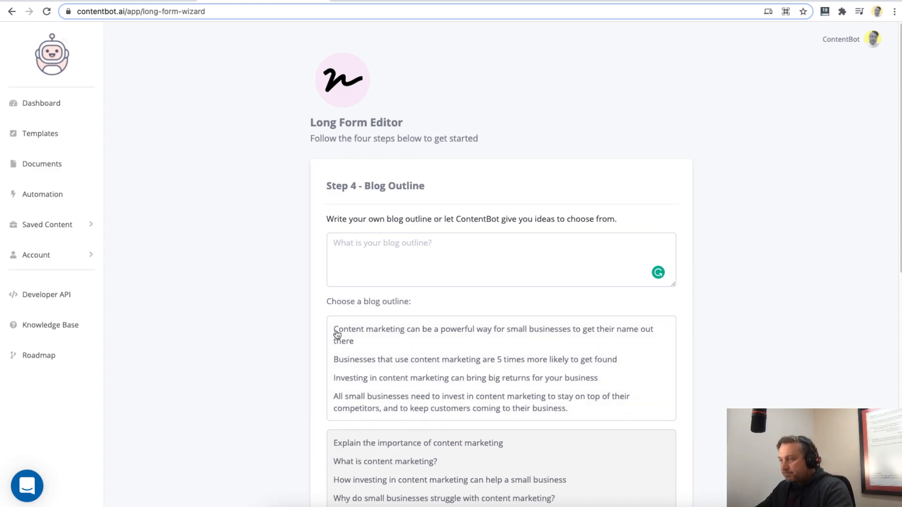
- Compare the suggested outlines and continue with the one that begins "Explain the importance of content marketing"
{"action": "scroll", "coordinate": [317, 263], "scroll_direction": "down", "scroll_amount": 3}
{"action": "scroll", "coordinate": [317, 255], "scroll_direction": "down", "scroll_amount": 1}
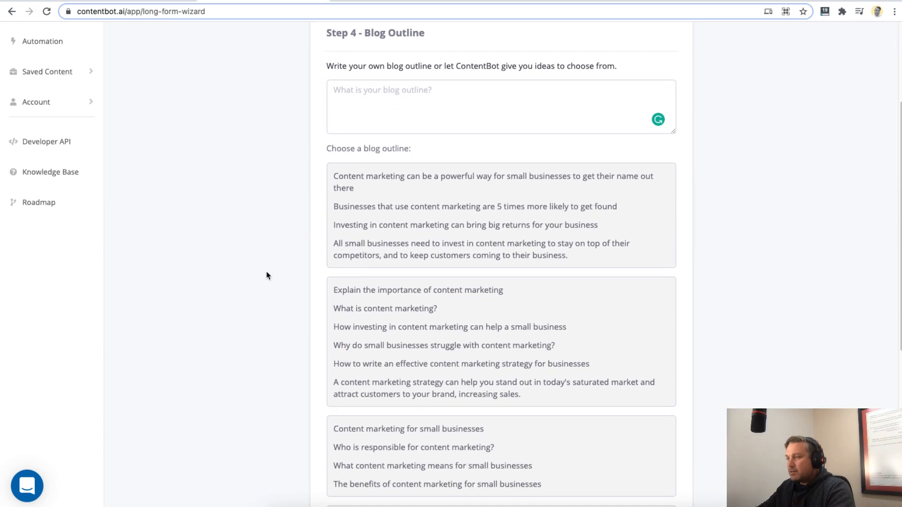
{"action": "left_click", "coordinate": [402, 296]}
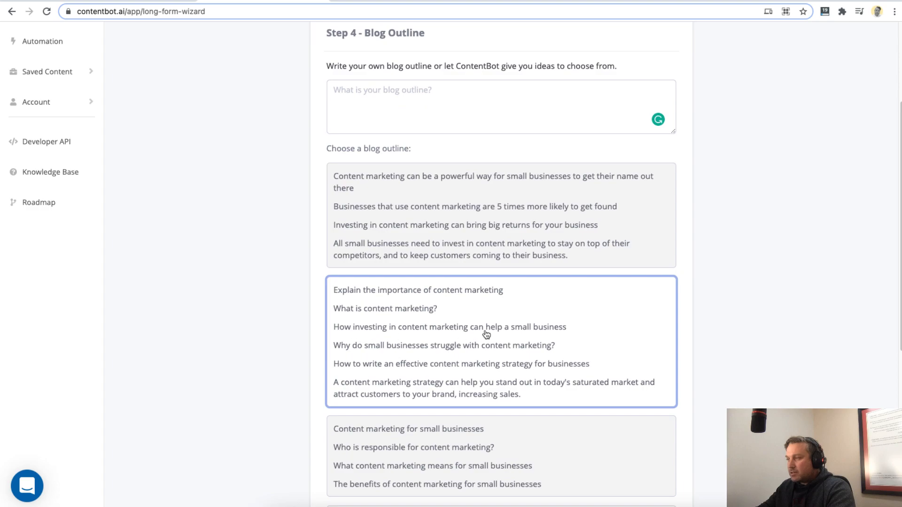
{"action": "scroll", "coordinate": [376, 362], "scroll_direction": "down", "scroll_amount": 1}
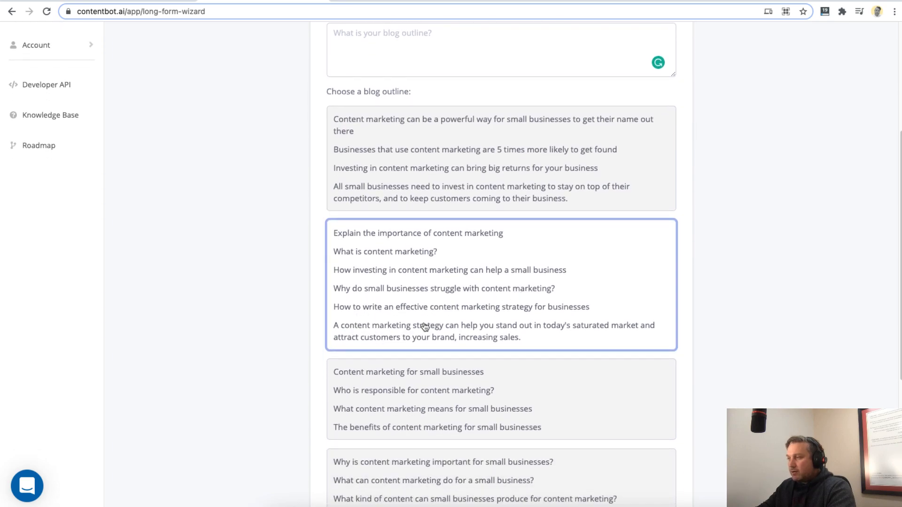
{"action": "scroll", "coordinate": [383, 317], "scroll_direction": "down", "scroll_amount": 1}
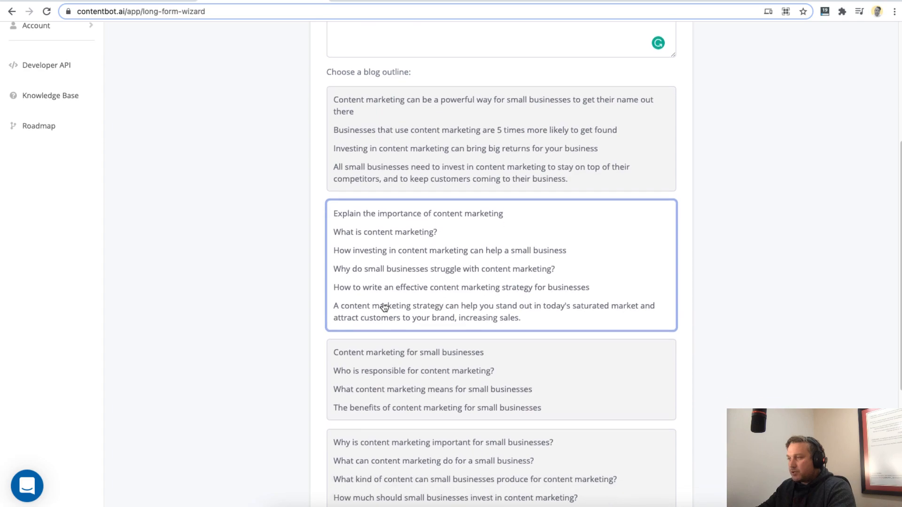
{"action": "scroll", "coordinate": [291, 295], "scroll_direction": "down", "scroll_amount": 2}
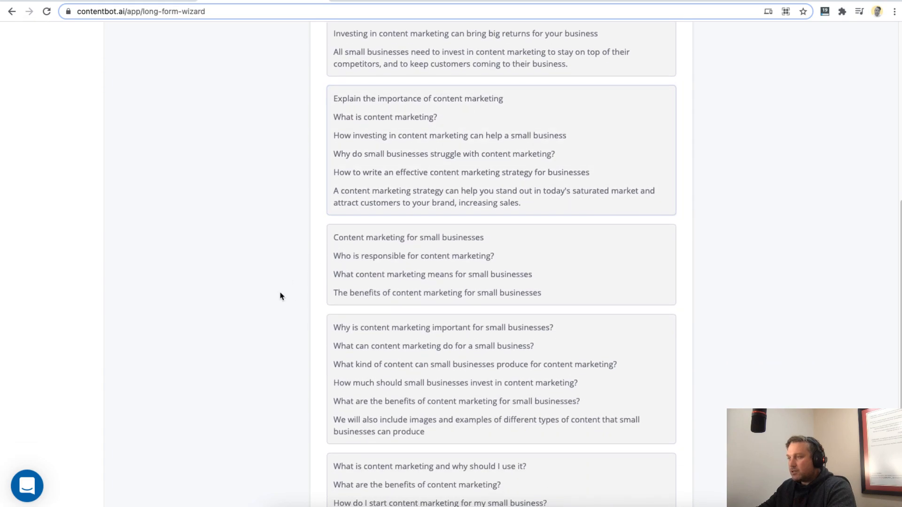
{"action": "scroll", "coordinate": [280, 295], "scroll_direction": "down", "scroll_amount": 1}
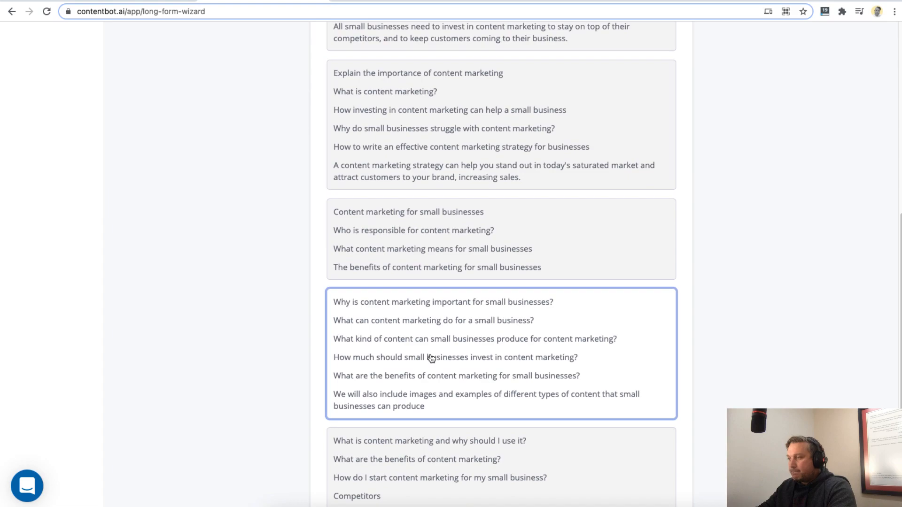
{"action": "left_click", "coordinate": [414, 168]}
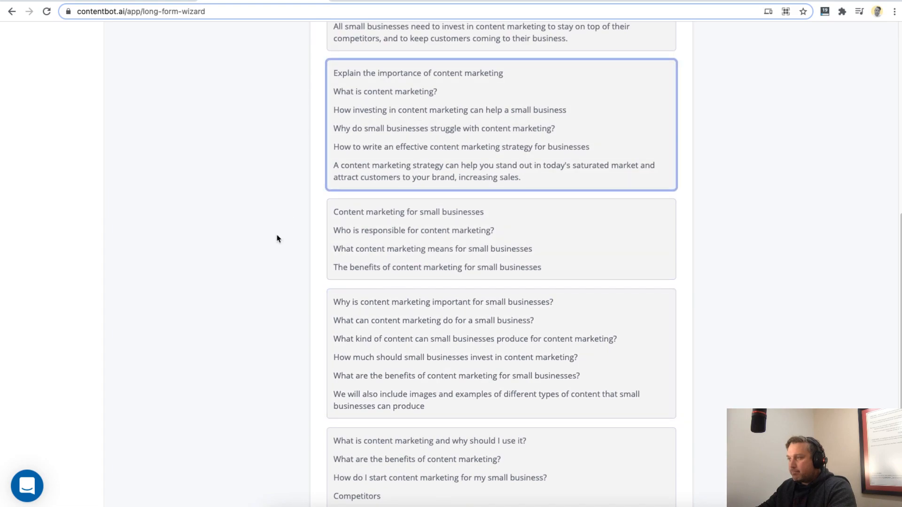
{"action": "scroll", "coordinate": [262, 348], "scroll_direction": "down", "scroll_amount": 2}
{"action": "left_click", "coordinate": [627, 456]}
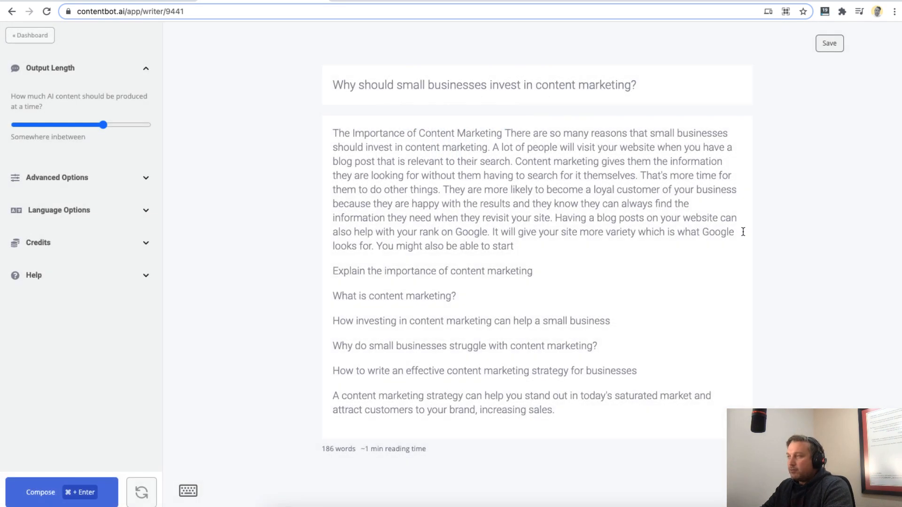
- Review the article's title, introduction, outline points and word count in the editor by highlighting each part
{"action": "left_click_drag", "start_coordinate": [670, 91], "coordinate": [330, 85]}
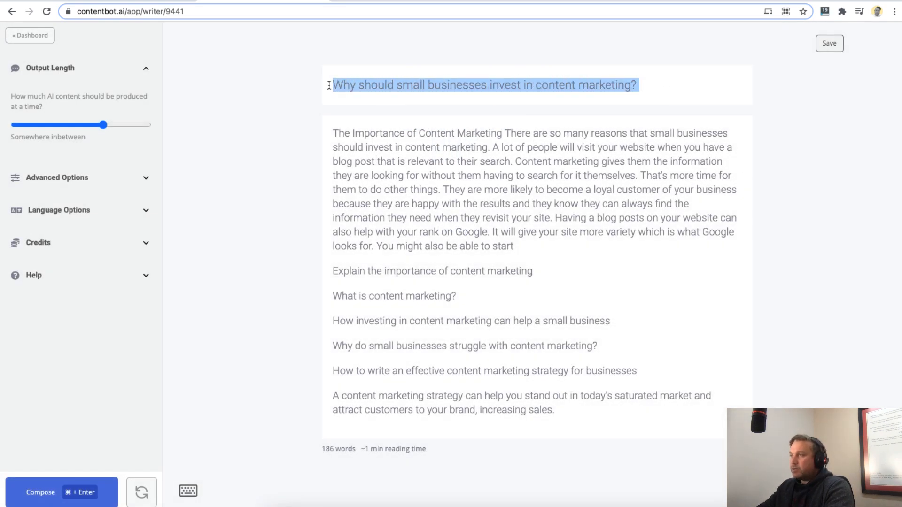
{"action": "left_click_drag", "start_coordinate": [333, 135], "coordinate": [537, 258]}
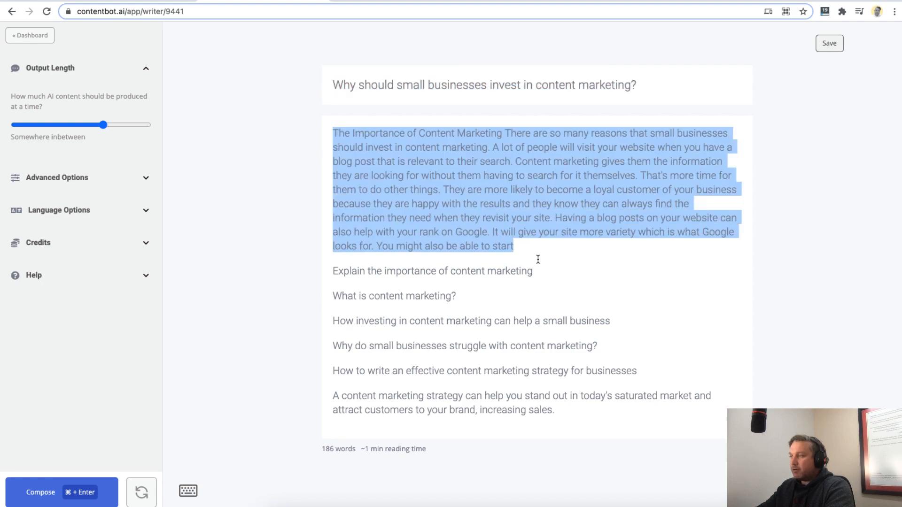
{"action": "left_click_drag", "start_coordinate": [330, 267], "coordinate": [592, 411]}
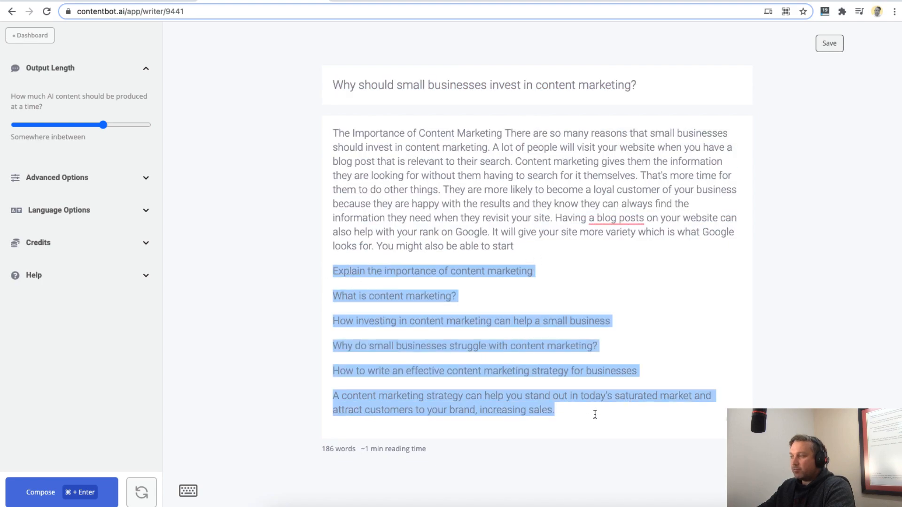
{"action": "left_click", "coordinate": [592, 410]}
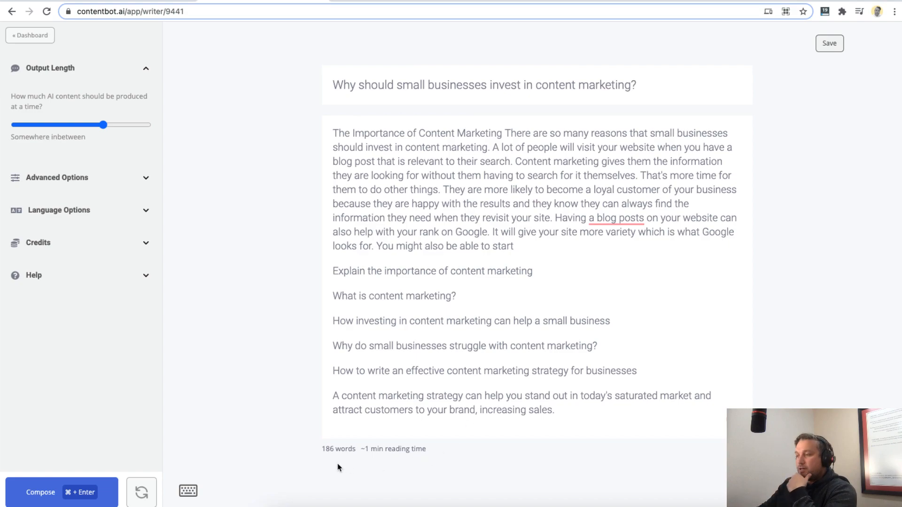
{"action": "left_click_drag", "start_coordinate": [322, 449], "coordinate": [406, 452]}
{"action": "left_click", "coordinate": [344, 448]}
{"action": "left_click", "coordinate": [455, 369]}
{"action": "left_click_drag", "start_coordinate": [568, 411], "coordinate": [348, 183]}
{"action": "left_click", "coordinate": [381, 186]}
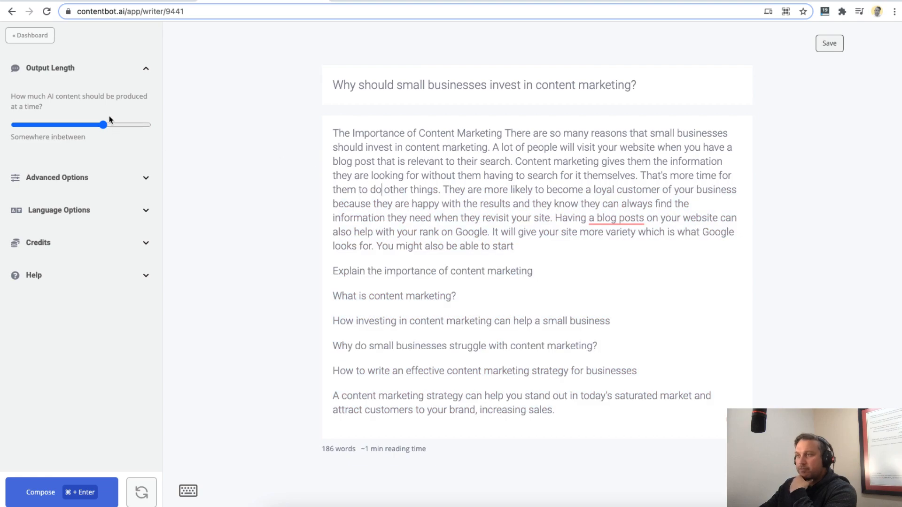
- Set the output length to "Quite a bit" and compose AI content from the end of the introduction paragraph
{"action": "left_click_drag", "start_coordinate": [103, 125], "coordinate": [33, 125]}
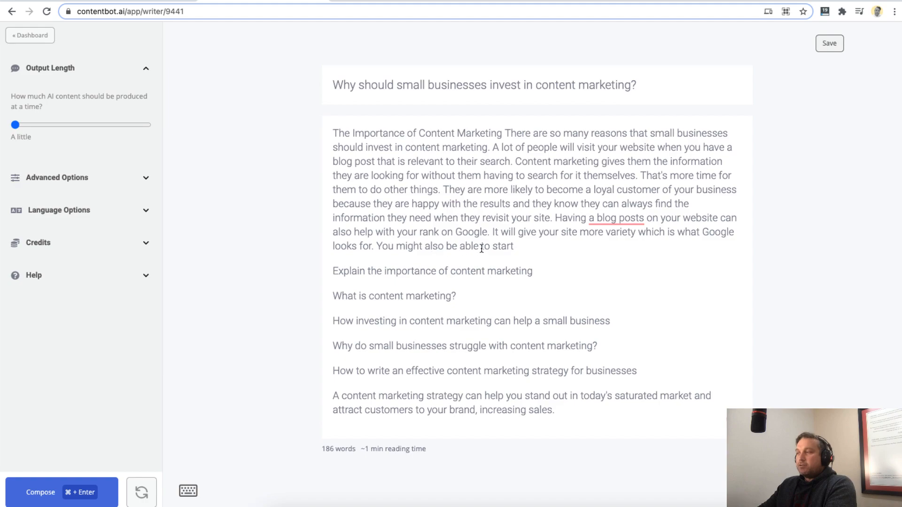
{"action": "left_click_drag", "start_coordinate": [16, 125], "coordinate": [148, 125]}
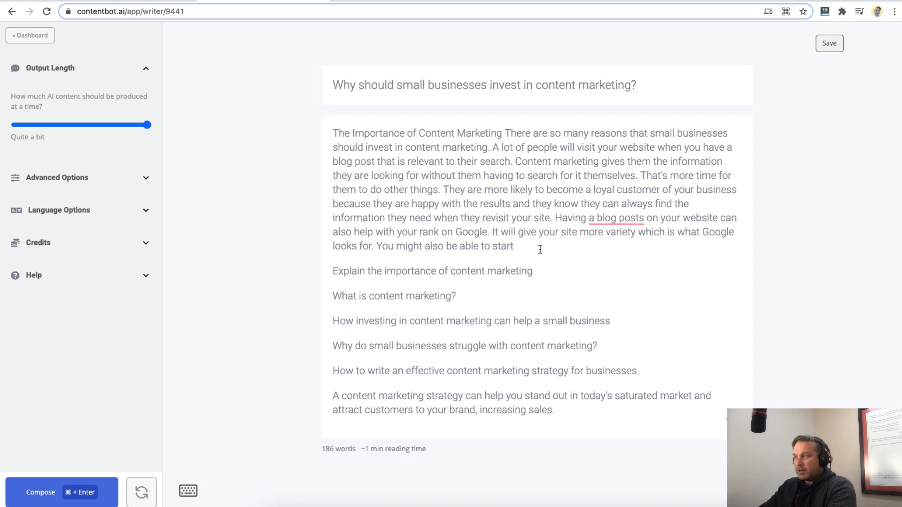
{"action": "left_click_drag", "start_coordinate": [515, 246], "coordinate": [306, 135]}
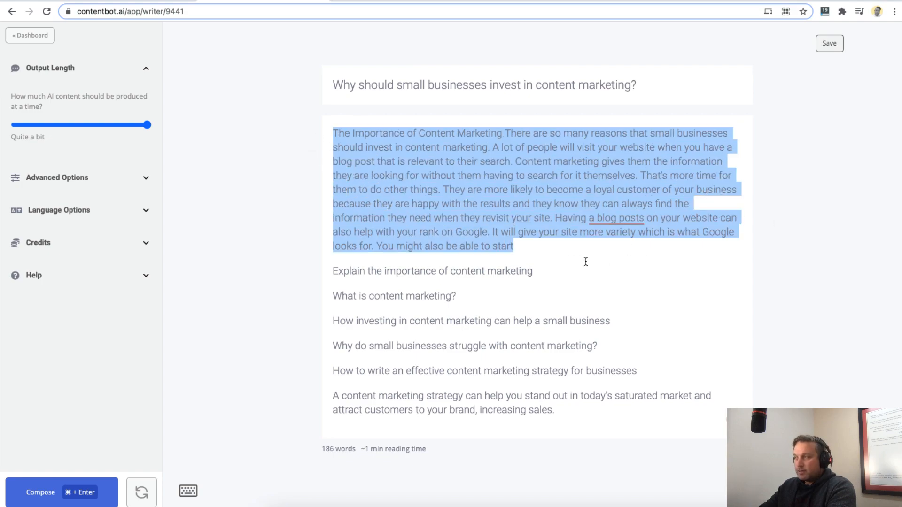
{"action": "left_click", "coordinate": [514, 253]}
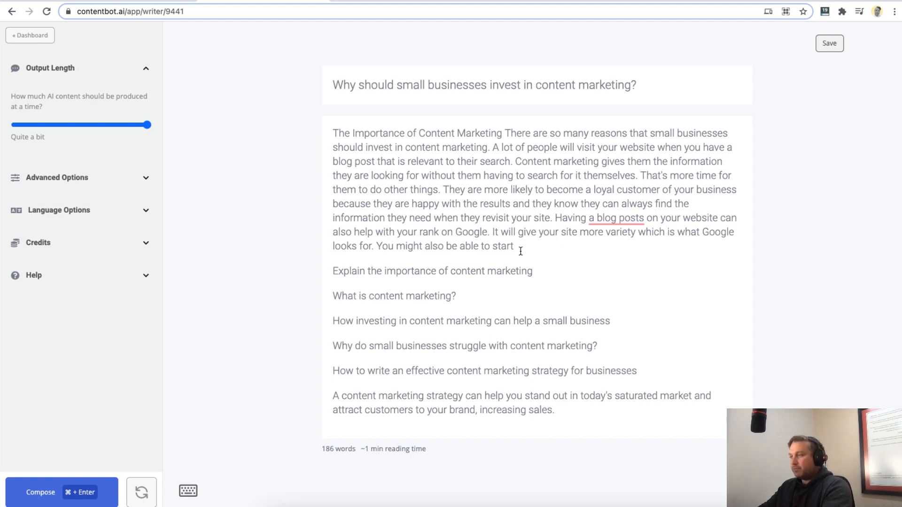
{"action": "key", "text": "super+Return"}
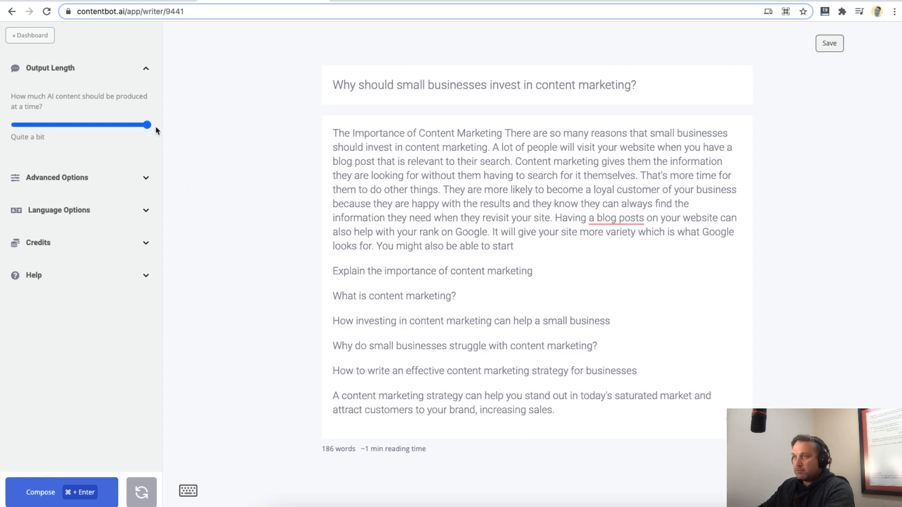
- Examine the AI engine choices in the advanced options, keeping TinySeed and the output length at "Quite a bit"
{"action": "left_click", "coordinate": [114, 178]}
{"action": "left_click", "coordinate": [29, 229]}
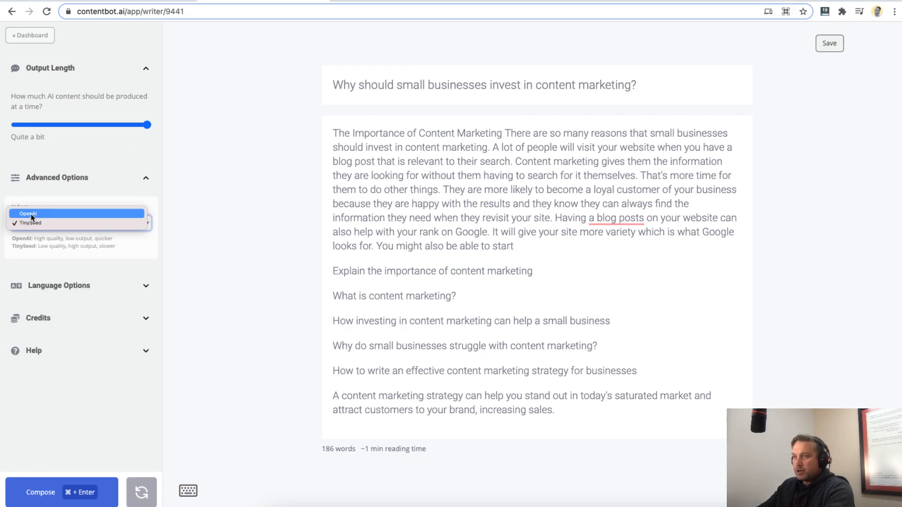
{"action": "left_click", "coordinate": [55, 192]}
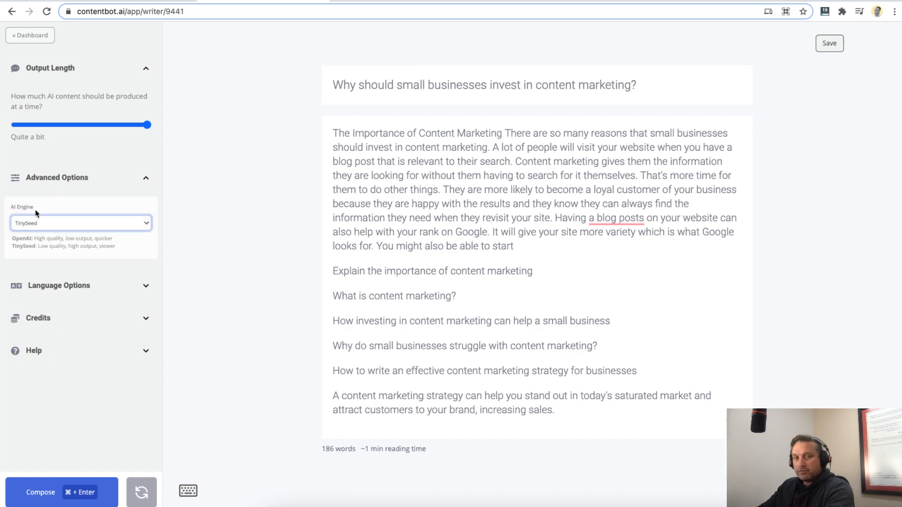
{"action": "left_click", "coordinate": [34, 223]}
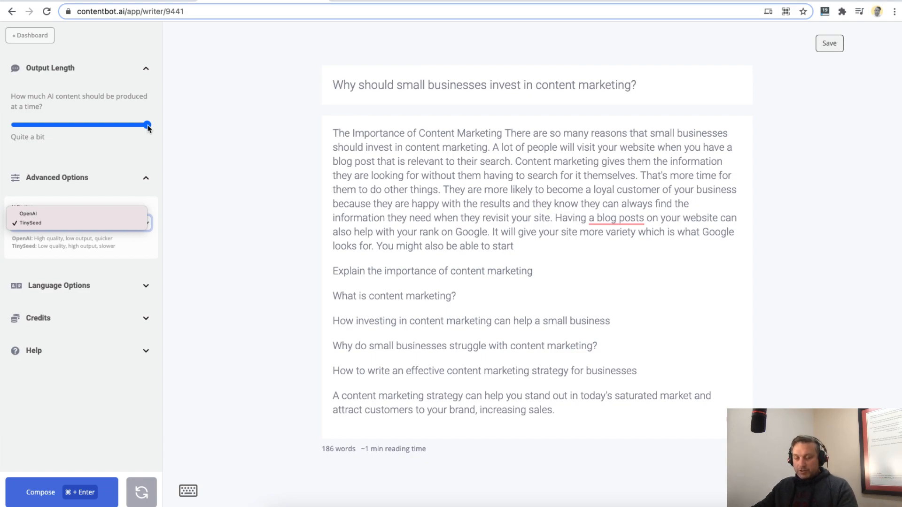
{"action": "left_click", "coordinate": [235, 207]}
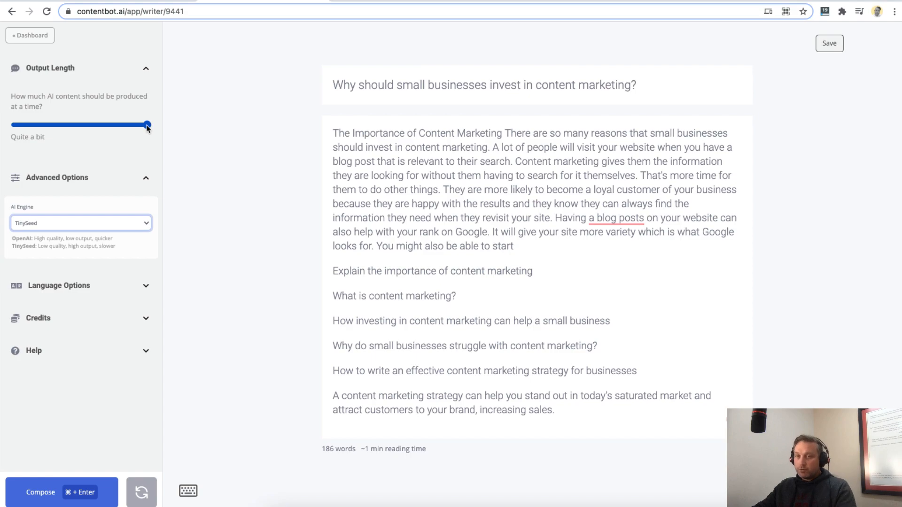
{"action": "mouse_move", "coordinate": [148, 125]}
{"action": "left_mouse_down"}
{"action": "mouse_move", "coordinate": [104, 125]}
{"action": "mouse_move", "coordinate": [165, 125]}
{"action": "left_mouse_up"}
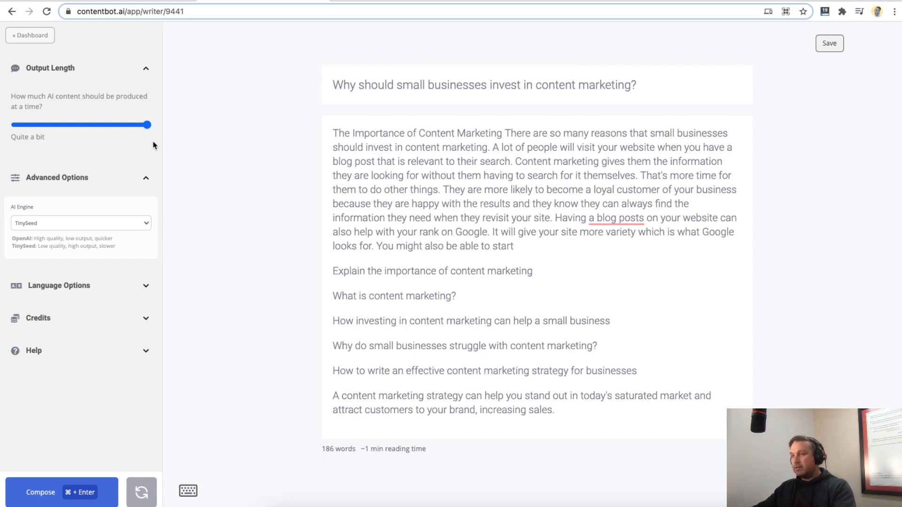
- Switch the AI engine to OpenAI and compose more content from the end of the introduction paragraph
{"action": "left_click", "coordinate": [117, 224]}
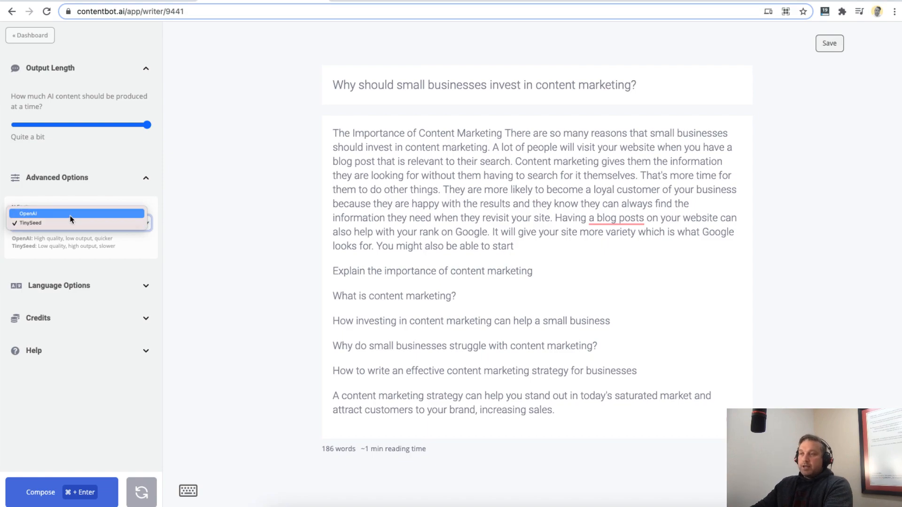
{"action": "left_click", "coordinate": [70, 214]}
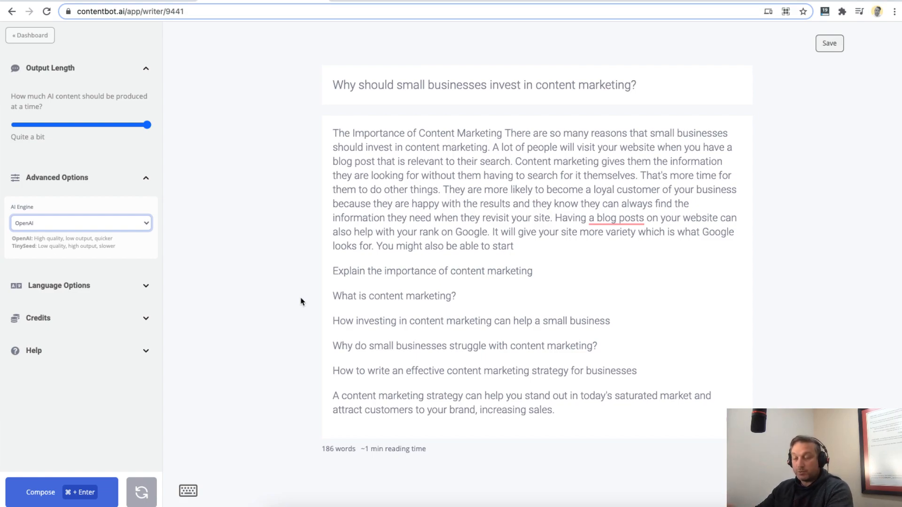
{"action": "left_click", "coordinate": [524, 241]}
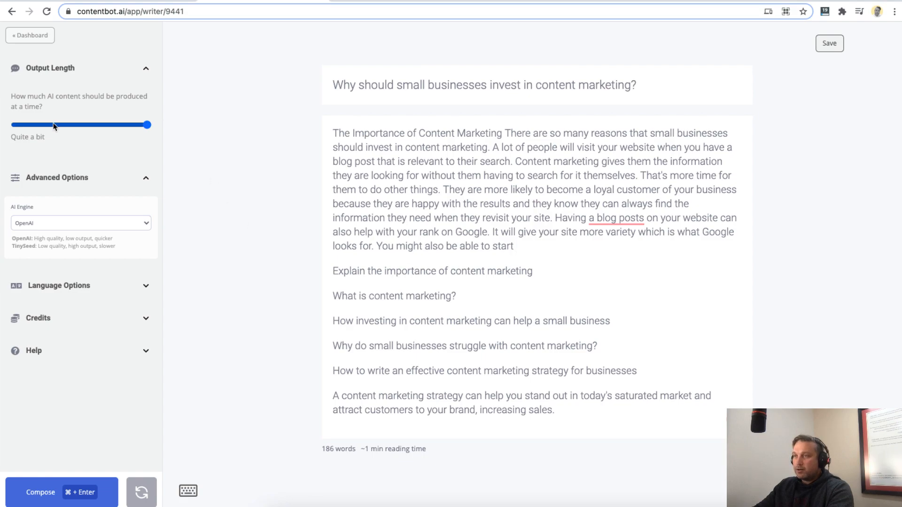
{"action": "left_click", "coordinate": [77, 492]}
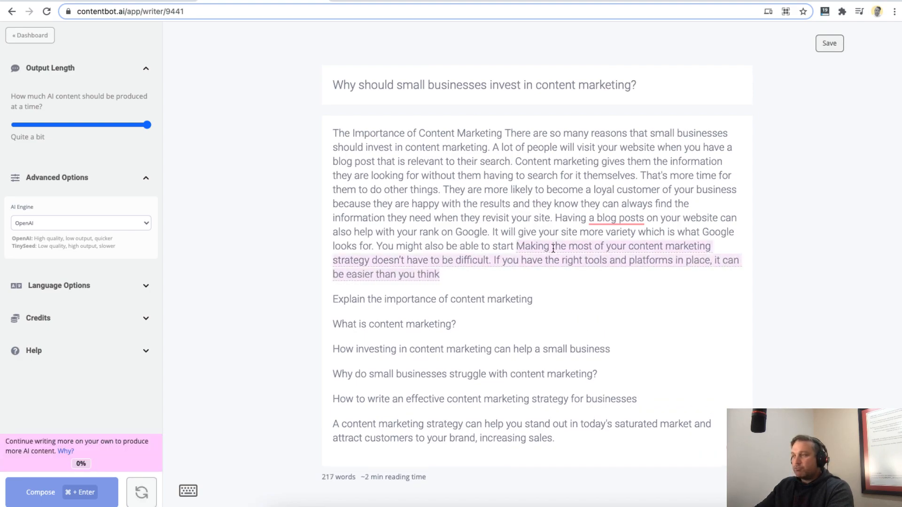
- Delete the incomplete sentence "You might also be able to start" from the introduction and end the paragraph with a period
{"action": "left_click_drag", "start_coordinate": [516, 246], "coordinate": [524, 246]}
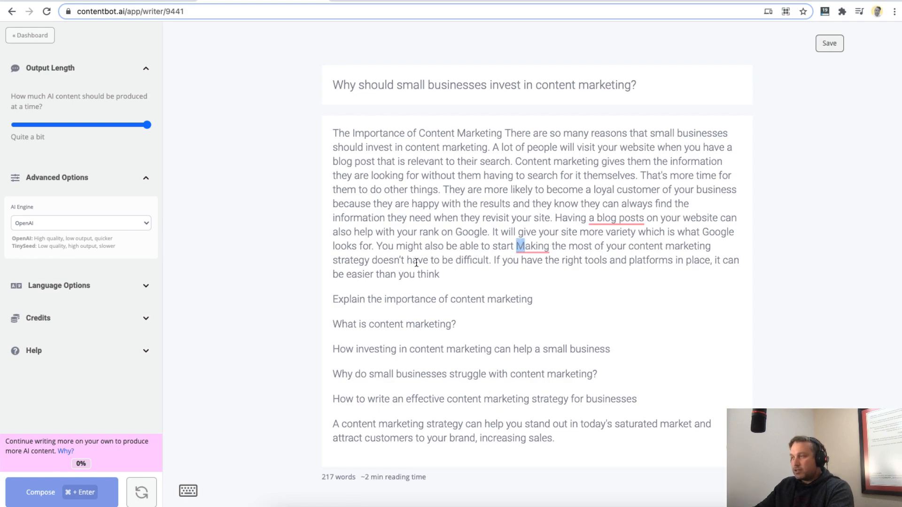
{"action": "left_click", "coordinate": [514, 246]}
{"action": "type", "text": "."}
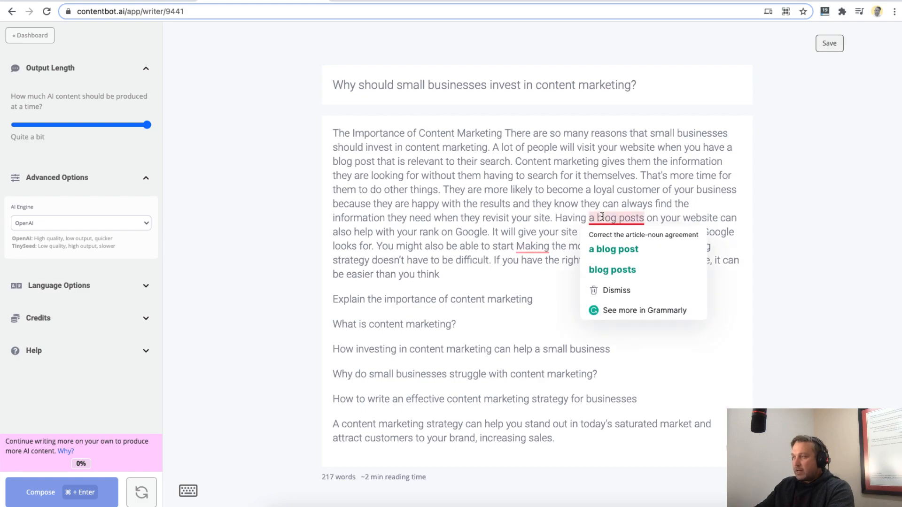
{"action": "left_click", "coordinate": [377, 245], "text": "shift"}
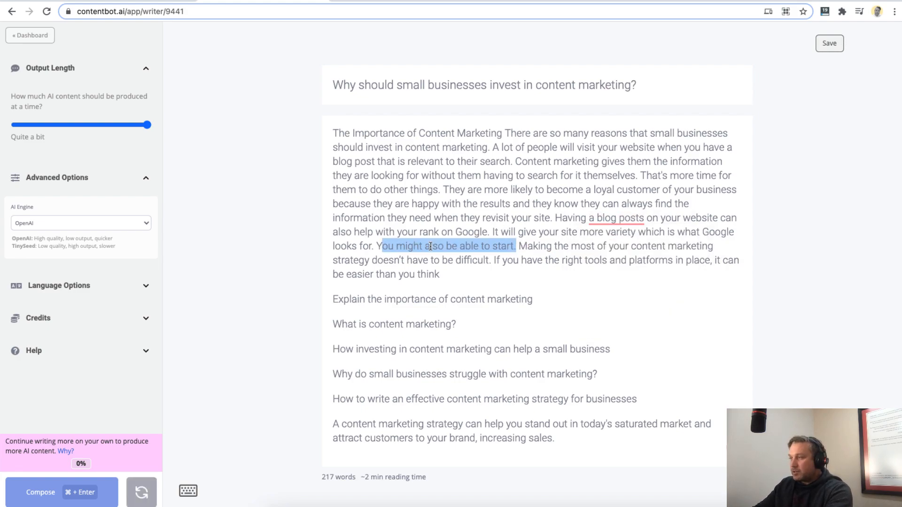
{"action": "key", "text": "BackSpace"}
{"action": "key", "text": "Delete"}
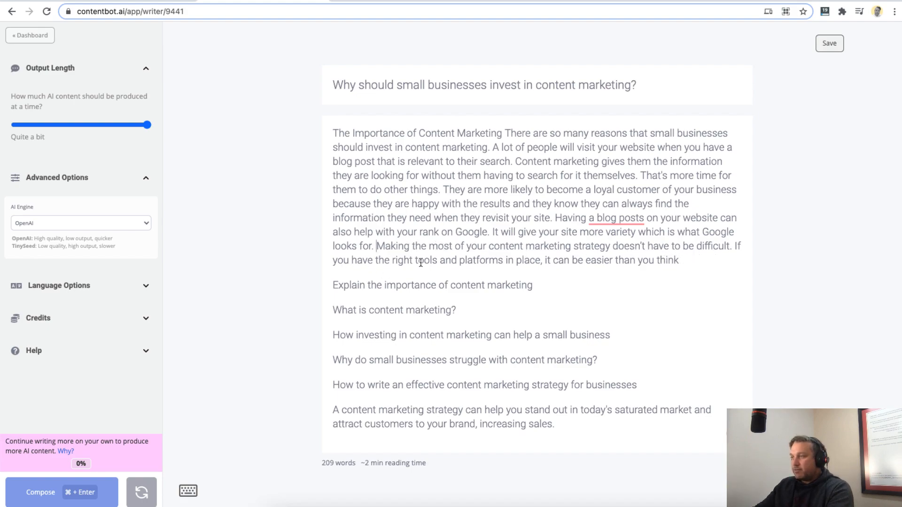
{"action": "left_click", "coordinate": [692, 259]}
{"action": "type", "text": "."}
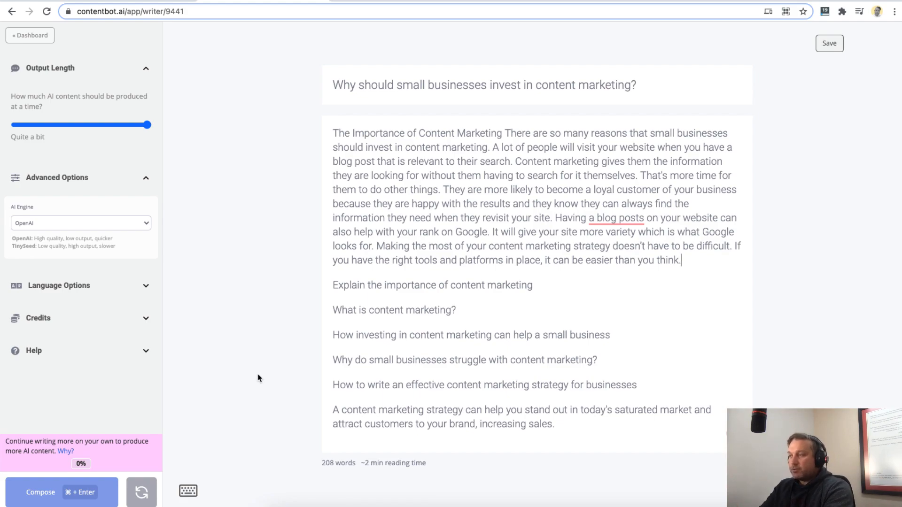
- Start a paragraph under "How investing in content marketing can help a small business" with "Content marketing is a great way for businesses to"
{"action": "key", "text": "Down"}
{"action": "key", "text": "Down"}
{"action": "key", "text": "Down"}
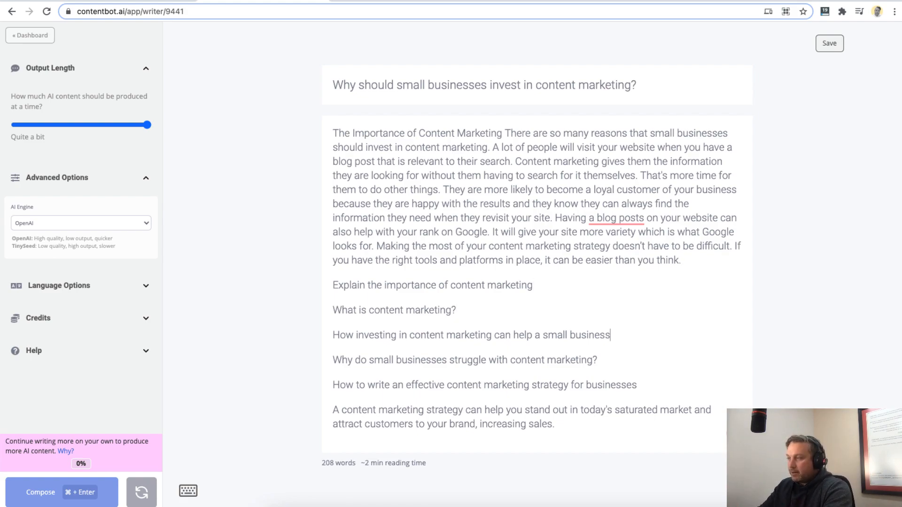
{"action": "key", "text": "Return"}
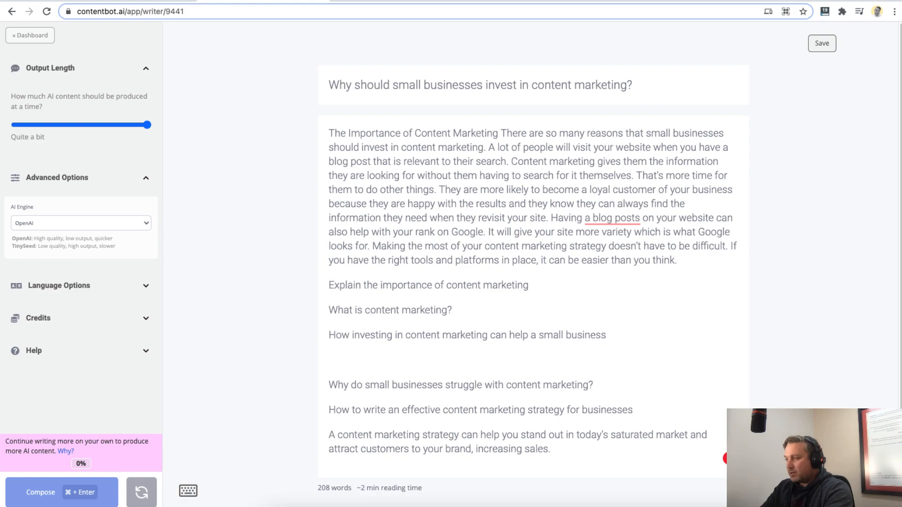
{"action": "type", "text": "Content marketing"}
{"action": "key", "text": "BackSpace"}
{"action": "key", "text": "BackSpace"}
{"action": "type", "text": "g is a great way for businesses to "}
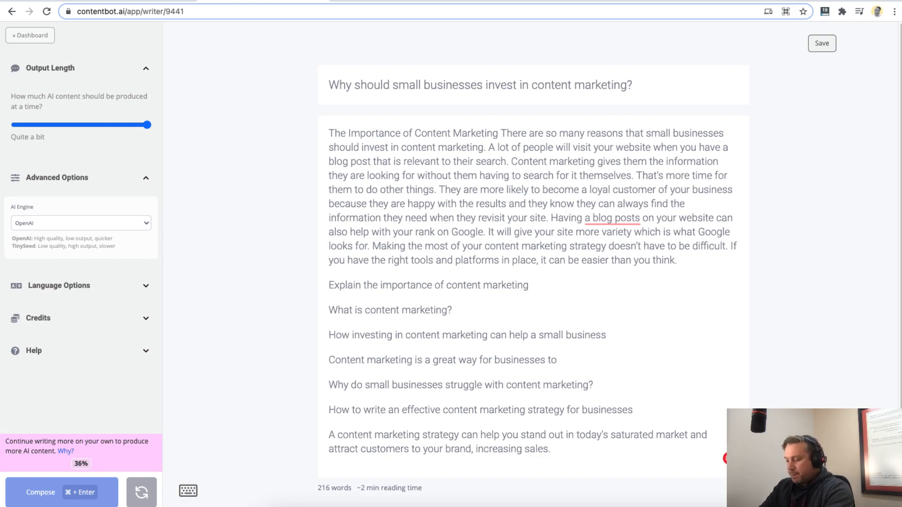
{"action": "type", "text": "showc"}
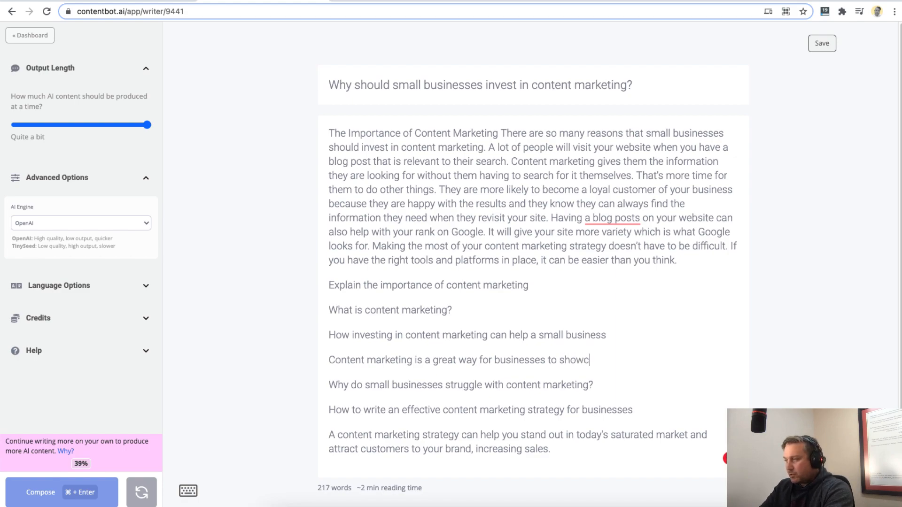
{"action": "type", "text": "ase their expert"}
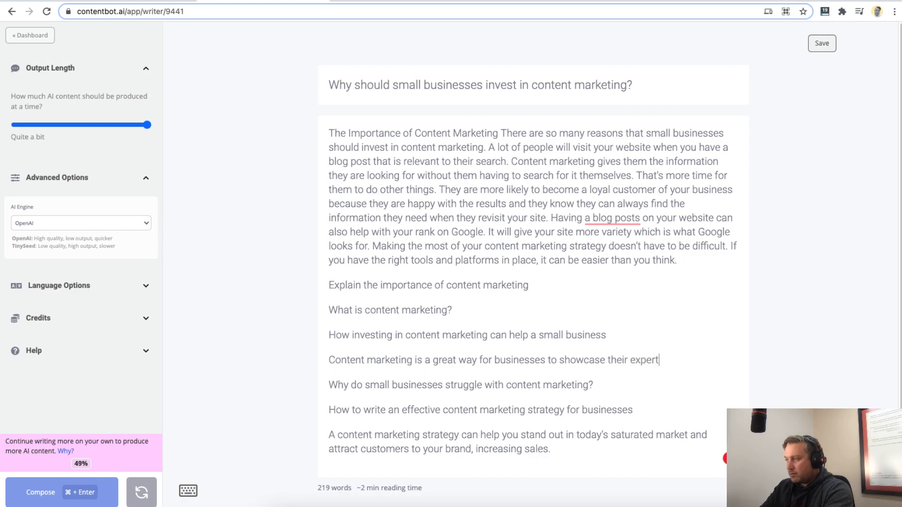
{"action": "type", "text": "ise and knowledge o"}
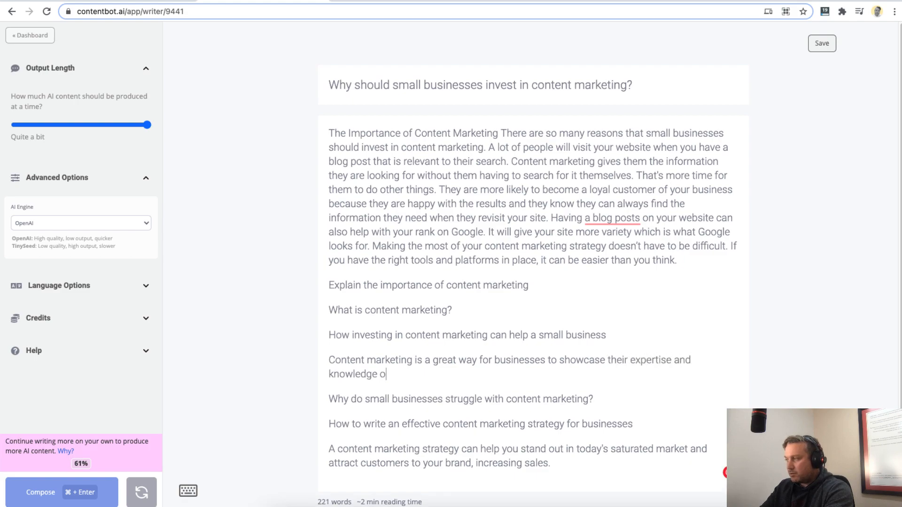
{"action": "type", "text": "n a certain s"}
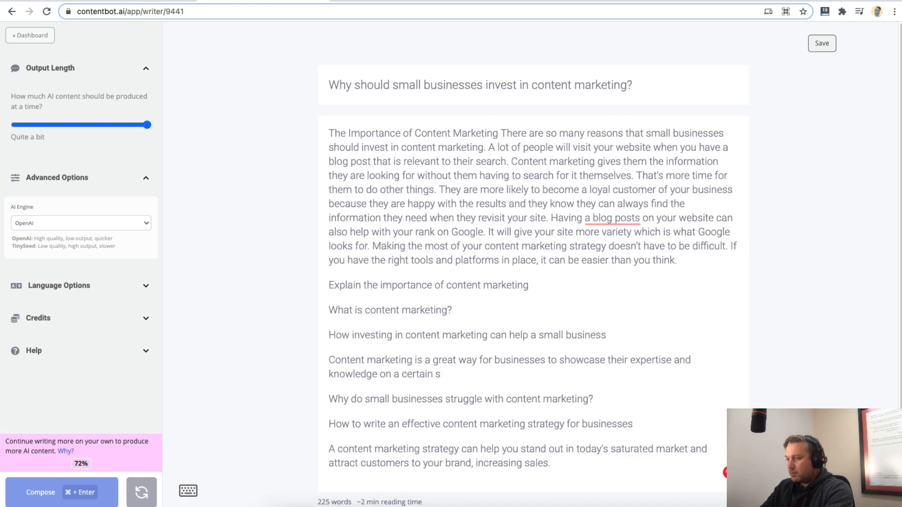
{"action": "type", "text": "ubject in "}
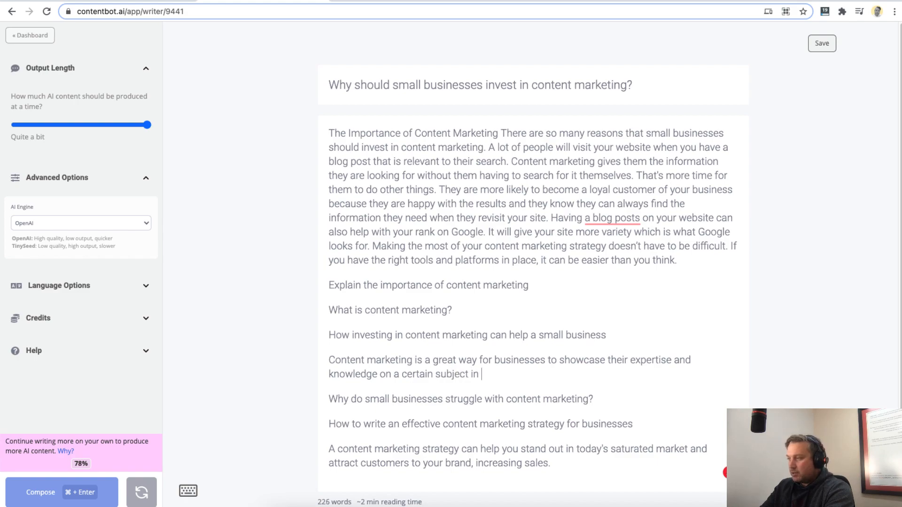
{"action": "type", "text": "order to become a"}
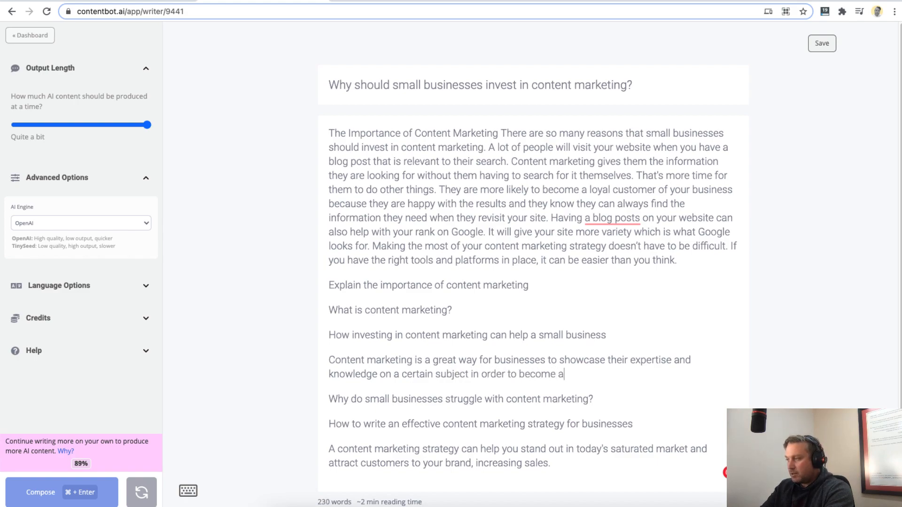
{"action": "type", "text": "n authority in their space."}
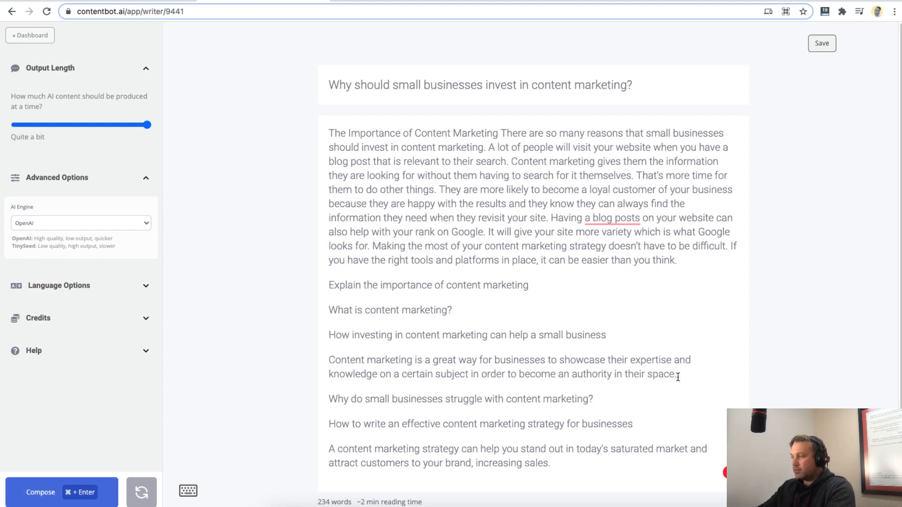
- Make the outline point "How investing in content marketing can help a small business" bold
{"action": "left_click_drag", "start_coordinate": [677, 374], "coordinate": [299, 363]}
{"action": "left_click", "coordinate": [518, 361]}
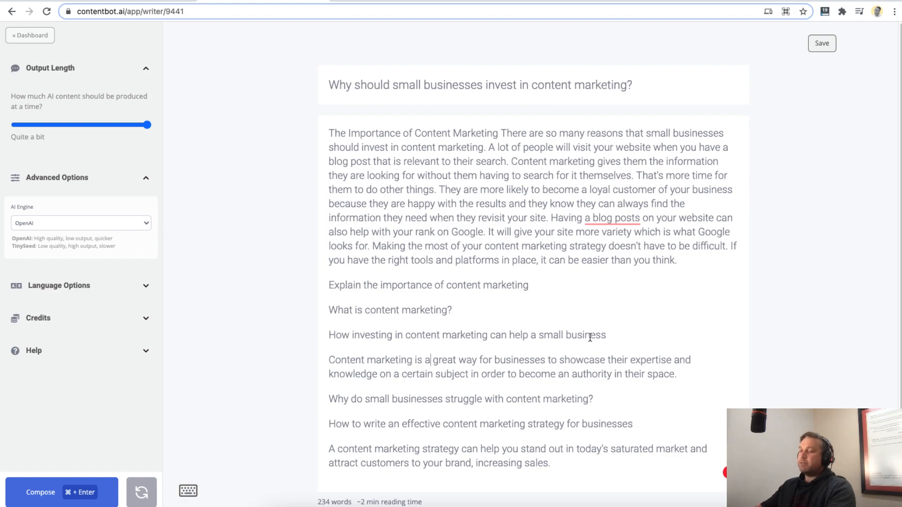
{"action": "left_click_drag", "start_coordinate": [689, 376], "coordinate": [395, 375]}
{"action": "left_click", "coordinate": [345, 347]}
{"action": "key", "text": "super+b"}
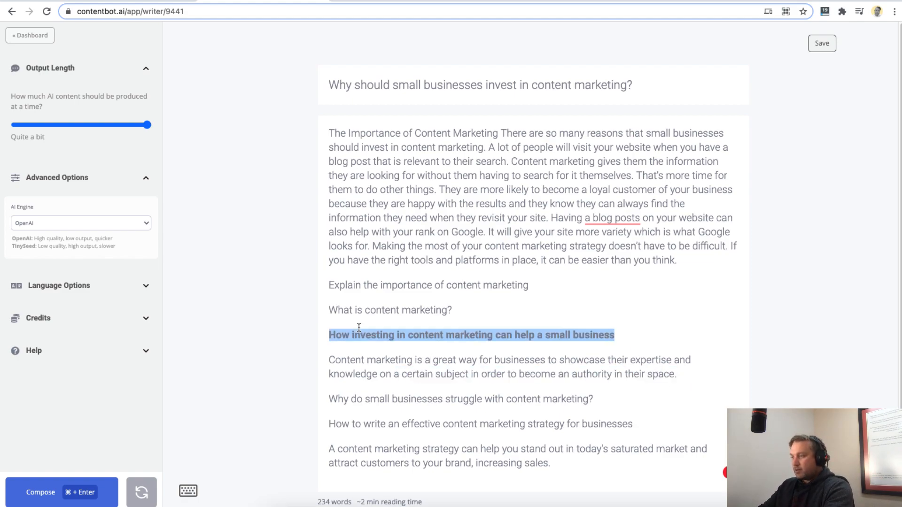
- Insert three blank lines below "Why do small businesses struggle with content marketing?"
{"action": "left_click", "coordinate": [451, 399]}
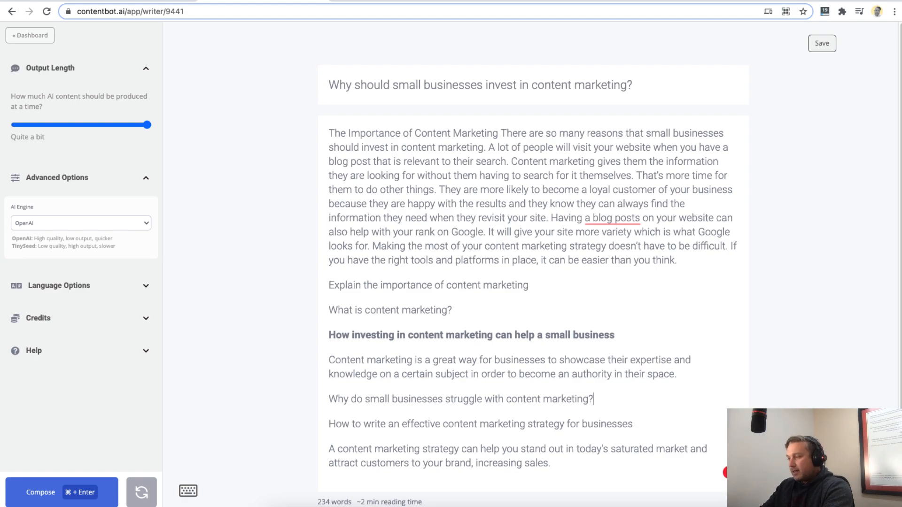
{"action": "key", "text": "Return"}
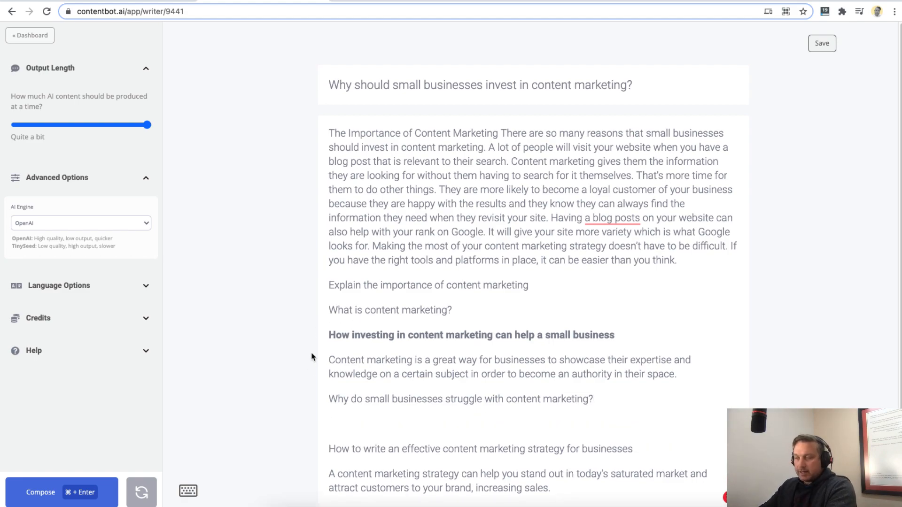
{"action": "scroll", "coordinate": [439, 329], "scroll_direction": "down", "scroll_amount": 1}
{"action": "key", "text": "Return"}
{"action": "key", "text": "Return"}
{"action": "key", "text": "Up"}
{"action": "key", "text": "Up"}
{"action": "scroll", "coordinate": [433, 326], "scroll_direction": "down", "scroll_amount": 1}
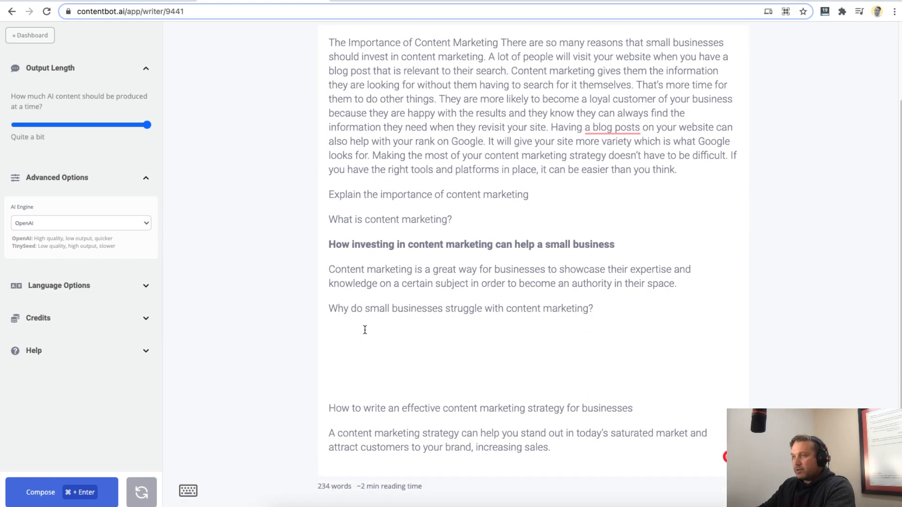
- Open the list of available commands and examine outline, listicle and summarize, relating summarize to the introduction paragraph
{"action": "left_click", "coordinate": [188, 491]}
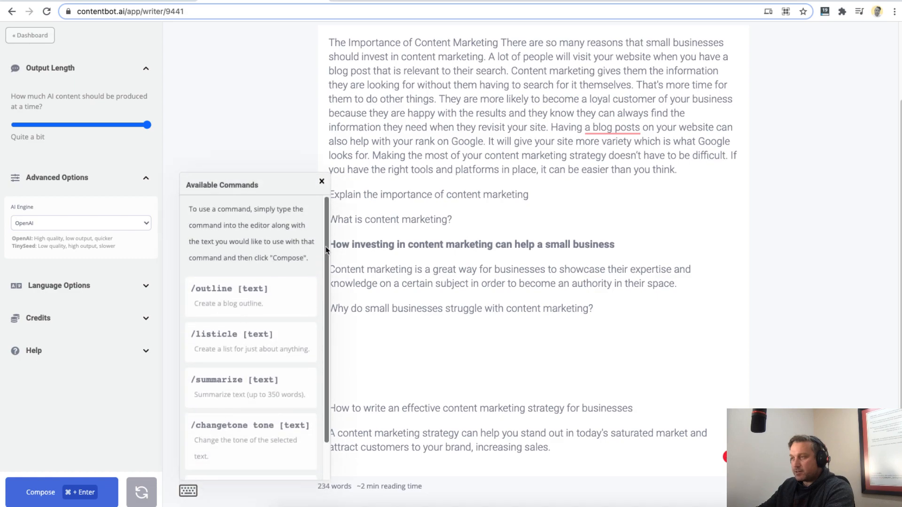
{"action": "scroll", "coordinate": [241, 321], "scroll_direction": "down", "scroll_amount": 2}
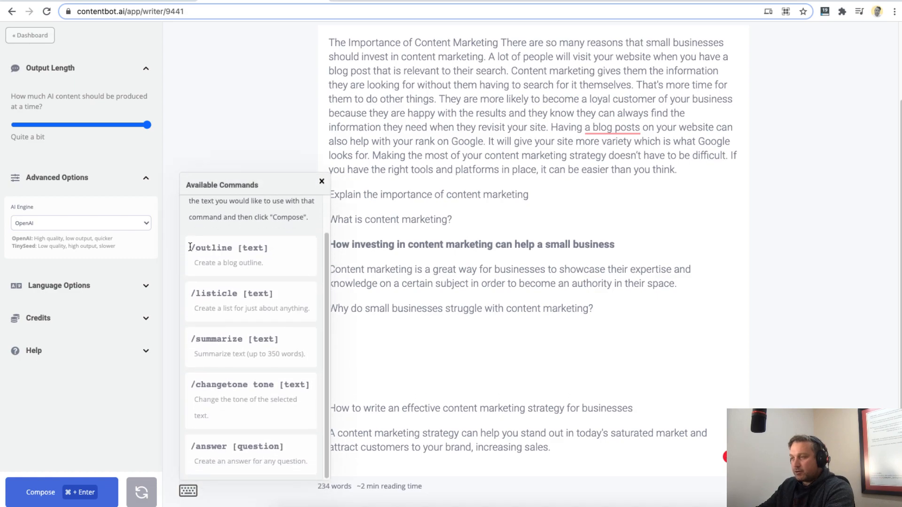
{"action": "left_click_drag", "start_coordinate": [190, 248], "coordinate": [280, 248]}
{"action": "left_click_drag", "start_coordinate": [189, 294], "coordinate": [277, 294]}
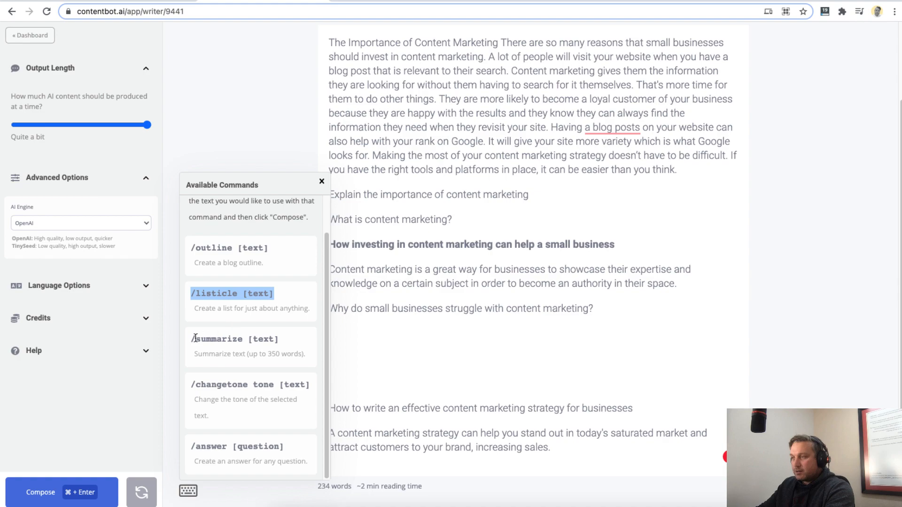
{"action": "left_click_drag", "start_coordinate": [190, 339], "coordinate": [281, 340]}
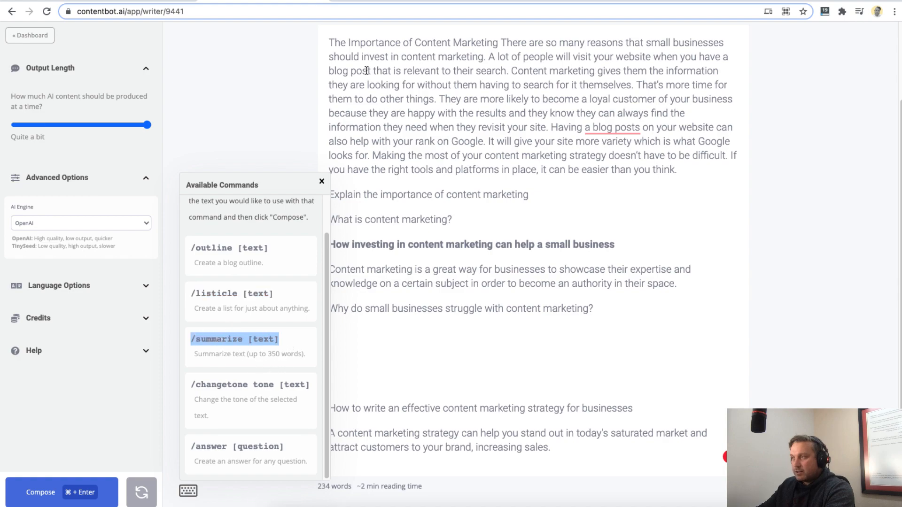
{"action": "left_click_drag", "start_coordinate": [330, 42], "coordinate": [709, 167]}
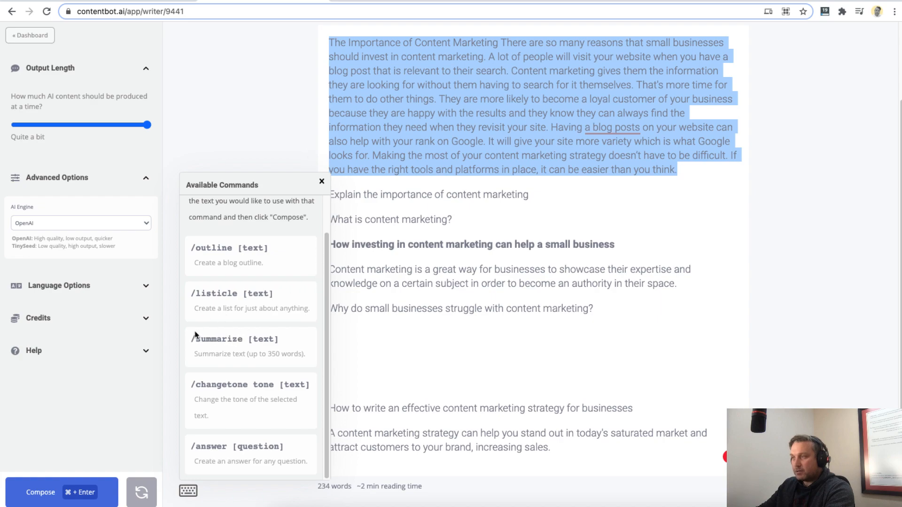
{"action": "left_click_drag", "start_coordinate": [329, 43], "coordinate": [710, 165]}
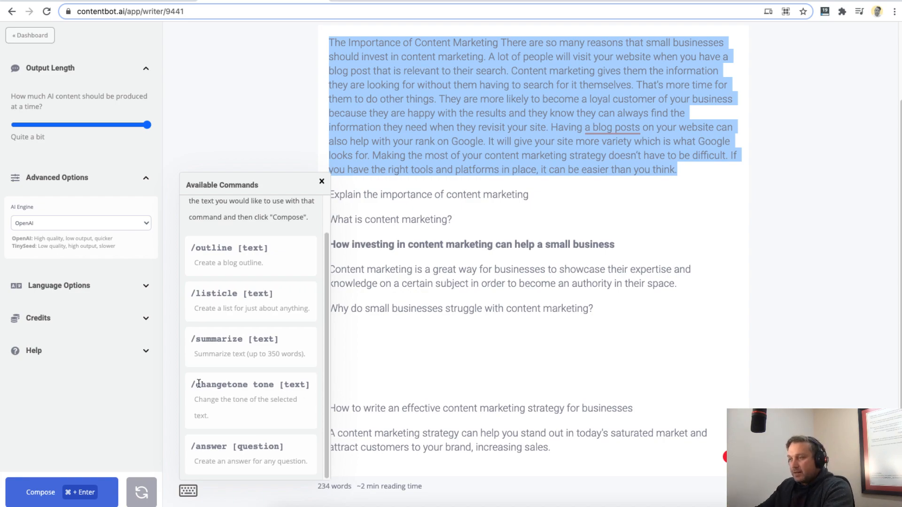
- Examine the syntax of the changetone and answer commands, including their parameters, and close the command list
{"action": "double_click", "coordinate": [220, 385]}
{"action": "double_click", "coordinate": [263, 384]}
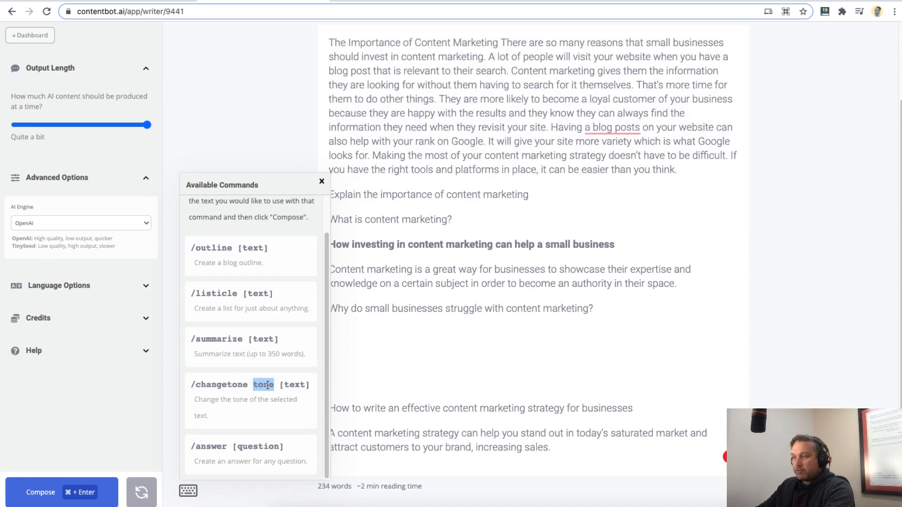
{"action": "left_click_drag", "start_coordinate": [280, 384], "coordinate": [329, 374]}
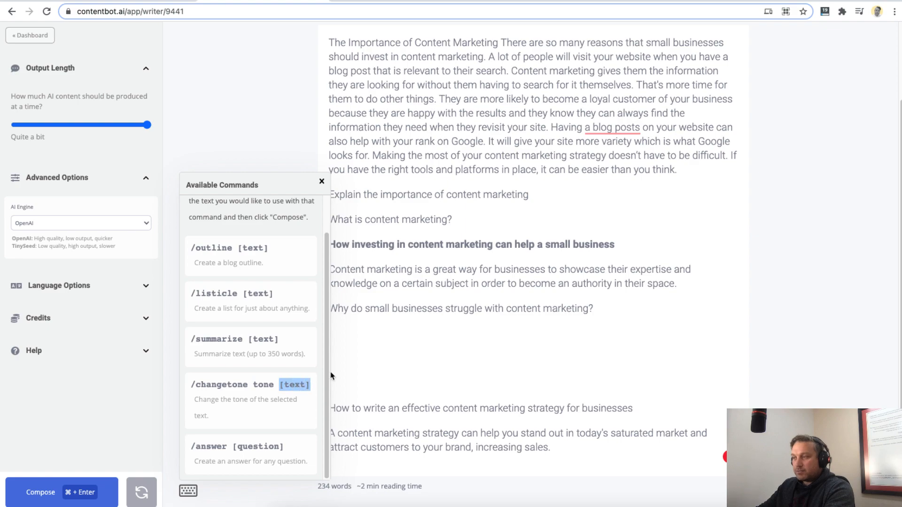
{"action": "left_click", "coordinate": [213, 445]}
{"action": "double_click", "coordinate": [213, 445]}
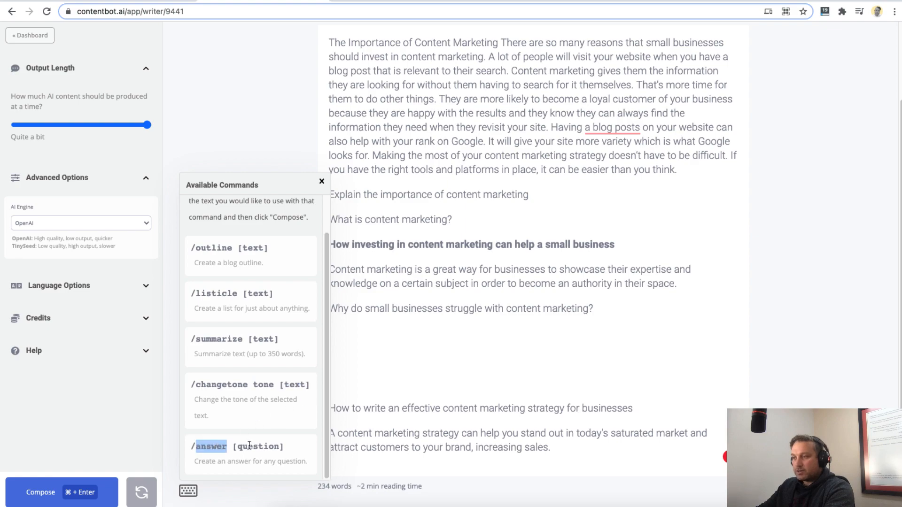
{"action": "left_click_drag", "start_coordinate": [248, 446], "coordinate": [285, 446]}
{"action": "left_click_drag", "start_coordinate": [195, 445], "coordinate": [233, 446]}
{"action": "left_click", "coordinate": [418, 318]}
{"action": "left_click", "coordinate": [322, 181]}
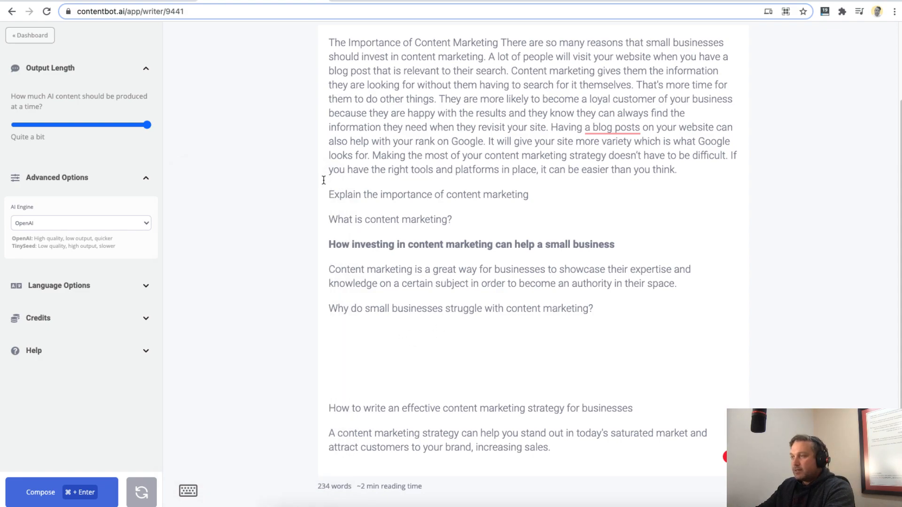
- Compose an answer below the question with the command "/answer [Why do small businesses struggle with content marketing?]"
{"action": "triple_click", "coordinate": [450, 334]}
{"action": "left_click", "coordinate": [451, 333]}
{"action": "type", "text": "/answer"}
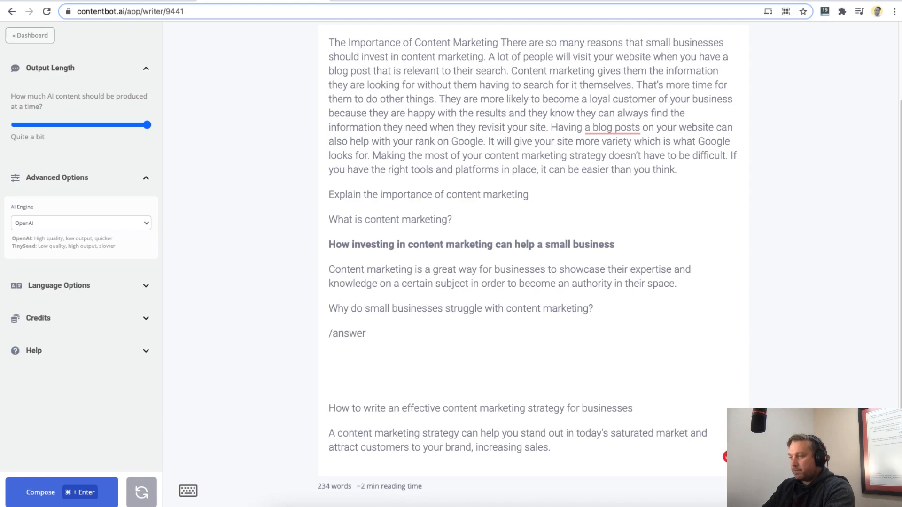
{"action": "type", "text": "[Why do small businesses struggle with content marketing?]"}
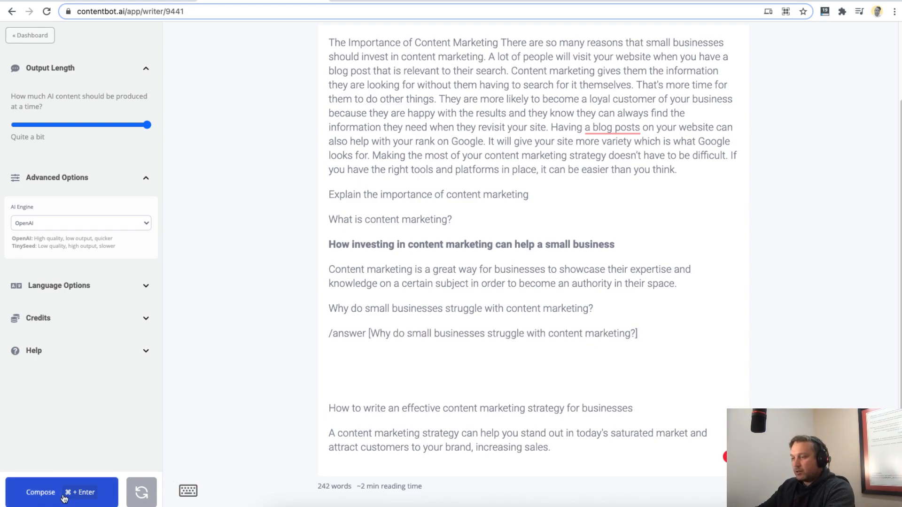
{"action": "left_click", "coordinate": [40, 497]}
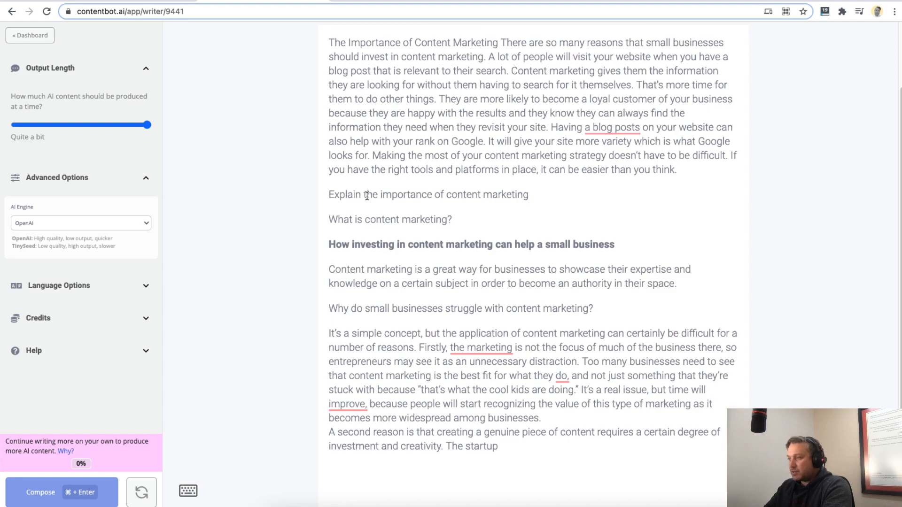
- Review the generated answer and delete its unfinished last paragraph, from "A second reason is" through "The startup"
{"action": "left_click_drag", "start_coordinate": [571, 362], "coordinate": [327, 326]}
{"action": "scroll", "coordinate": [448, 358], "scroll_direction": "down", "scroll_amount": 1}
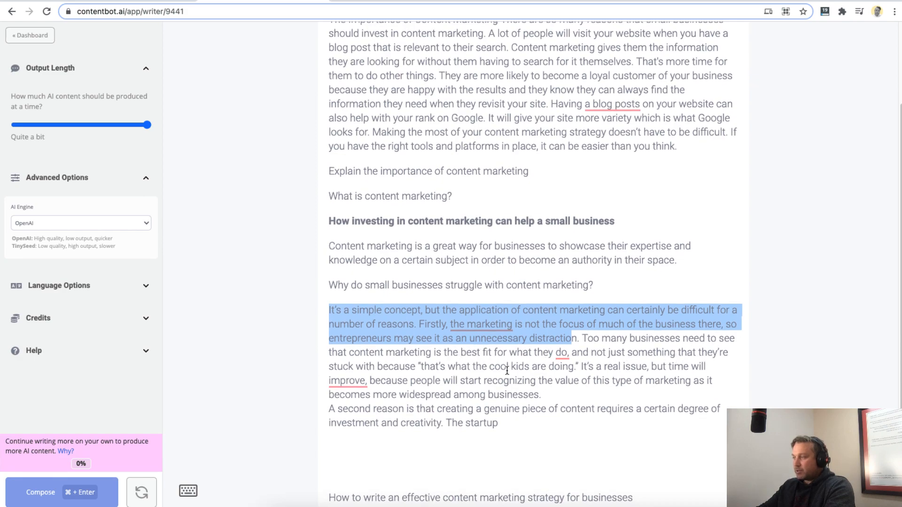
{"action": "left_click_drag", "start_coordinate": [578, 367], "coordinate": [416, 366]}
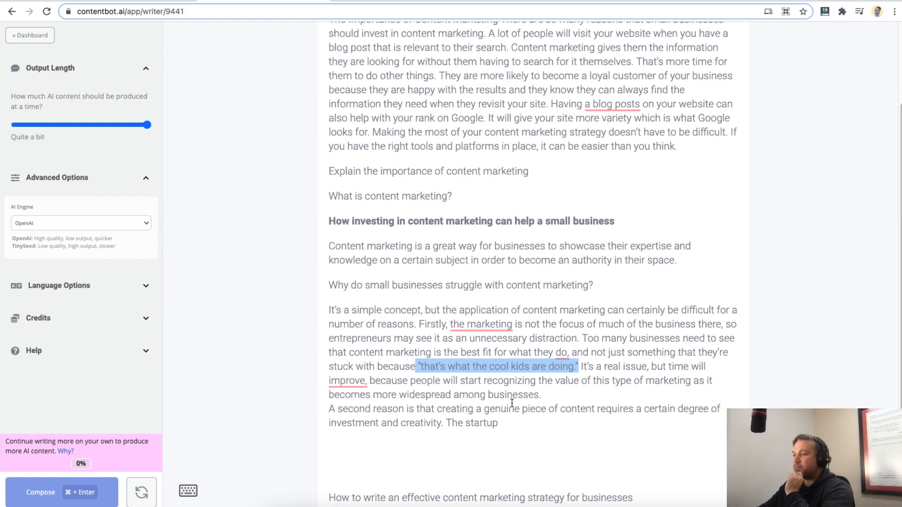
{"action": "left_click", "coordinate": [559, 394]}
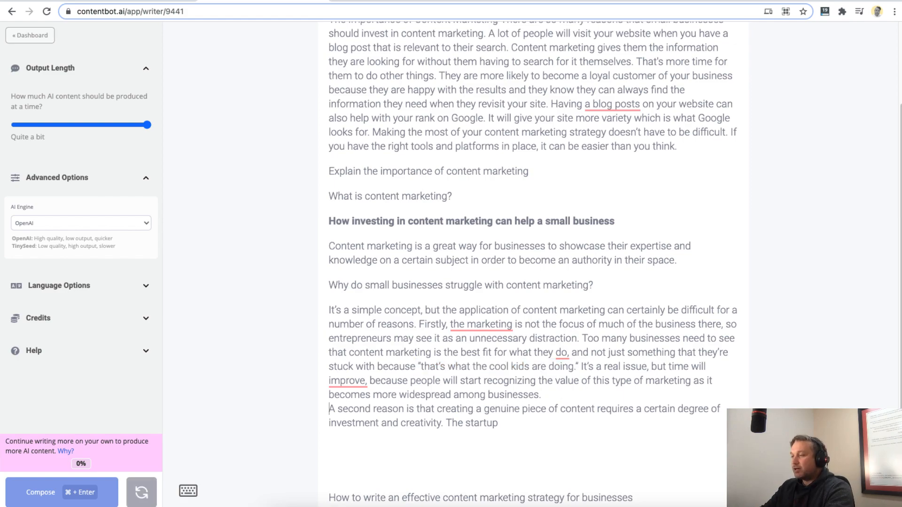
{"action": "key", "text": "shift+Down"}
{"action": "key", "text": "shift+Down"}
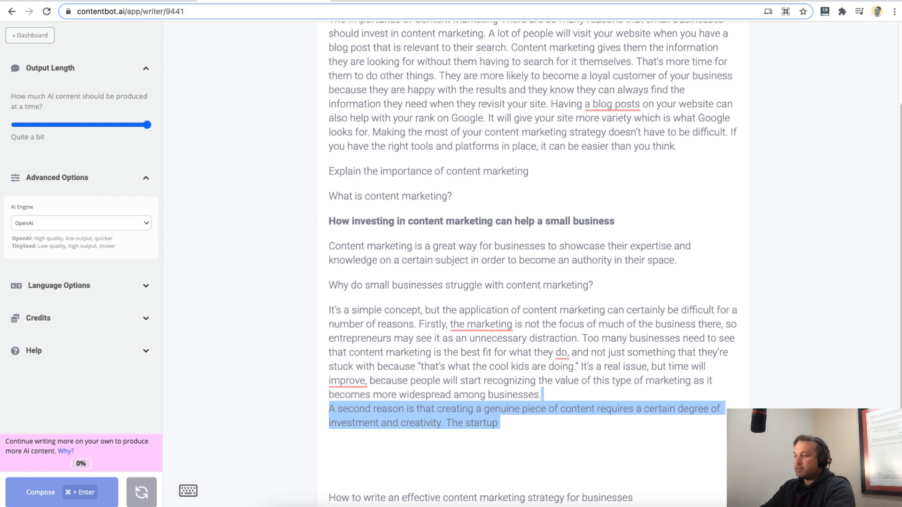
{"action": "key", "text": "BackSpace"}
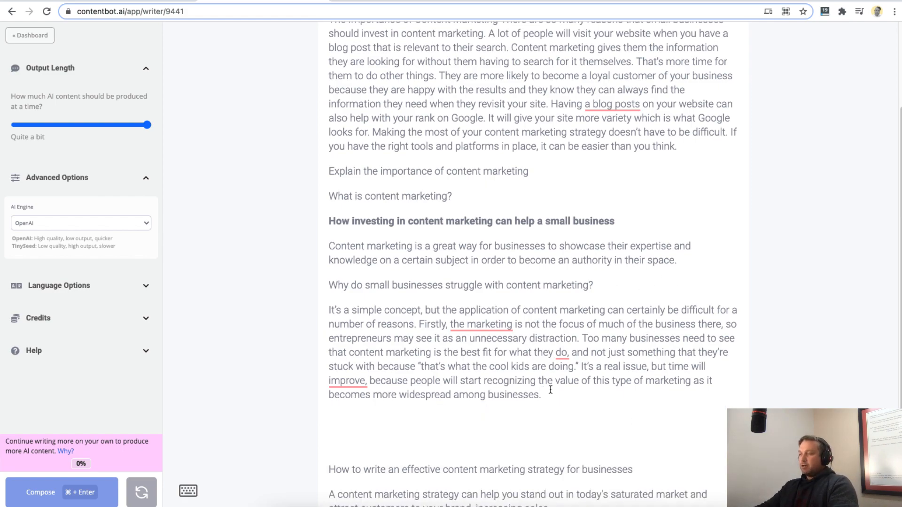
- Delete the answer paragraph beginning "It's a simple concept" and undo the deletion
{"action": "scroll", "coordinate": [337, 371], "scroll_direction": "down", "scroll_amount": 2}
{"action": "left_click_drag", "start_coordinate": [538, 334], "coordinate": [312, 249]}
{"action": "left_click_drag", "start_coordinate": [541, 334], "coordinate": [304, 250]}
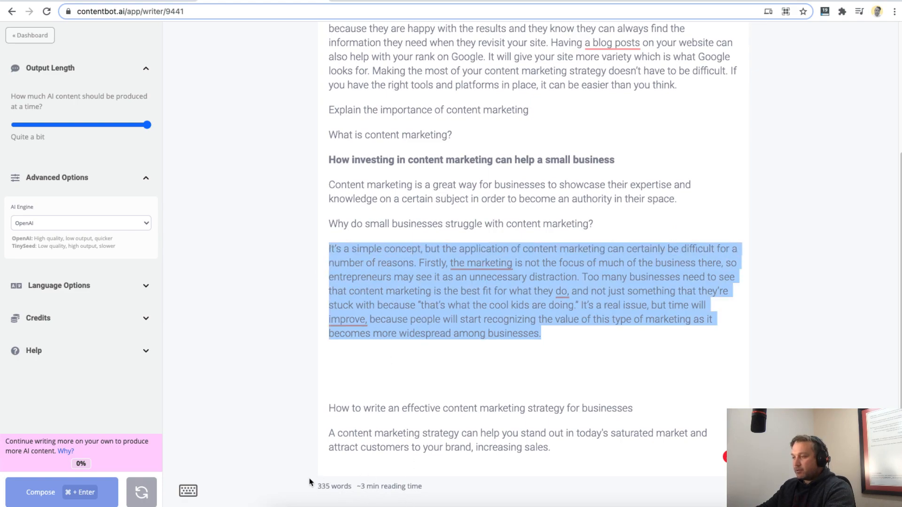
{"action": "key", "text": "BackSpace"}
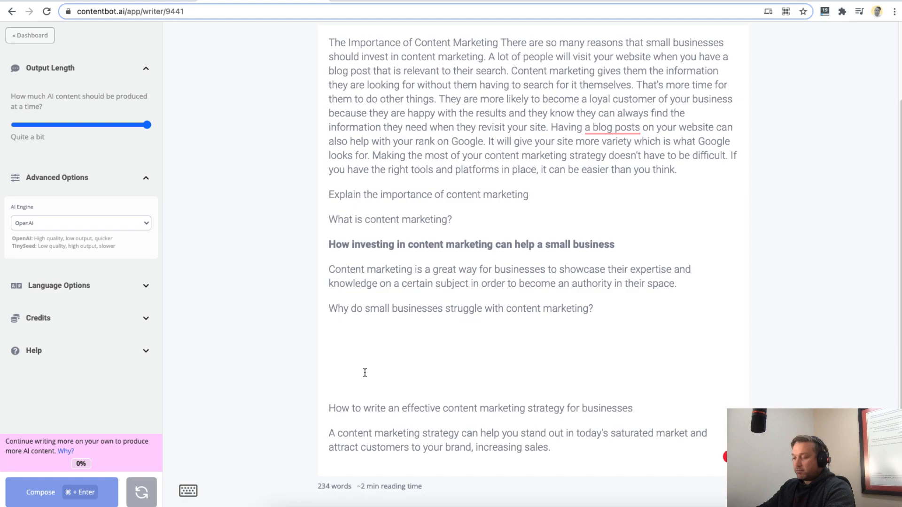
{"action": "key", "text": "super+z"}
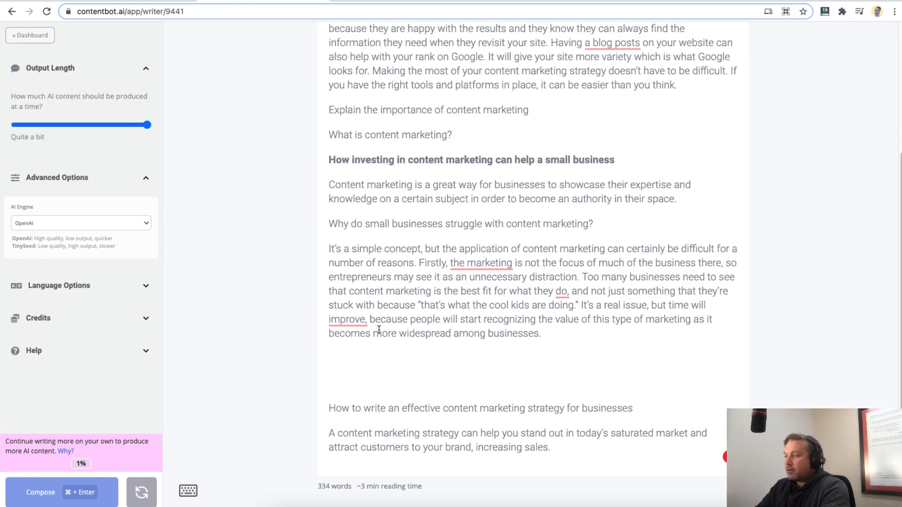
- Enter random filler characters on a new line below the answer paragraph and erase them
{"action": "key", "text": "Return"}
{"action": "type", "text": "l;kdf;lkg"}
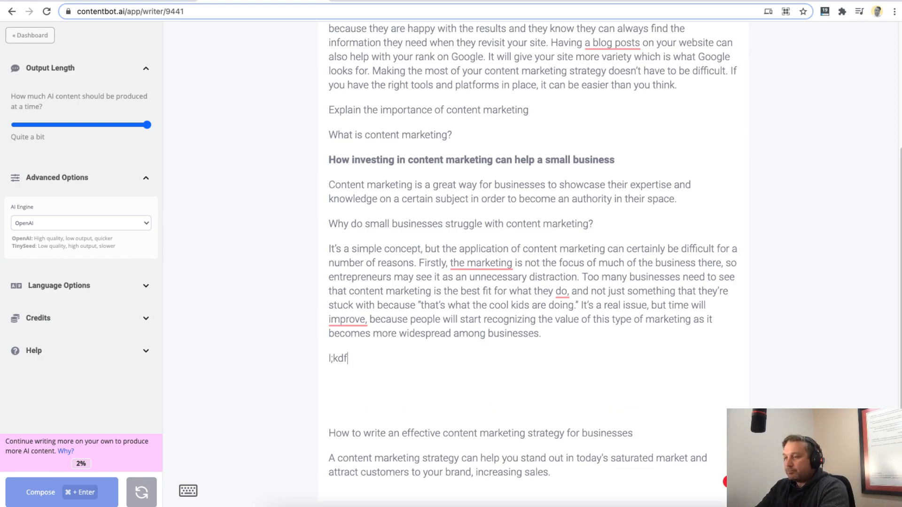
{"action": "key", "text": "super+shift+Left"}
{"action": "key", "text": "BackSpace"}
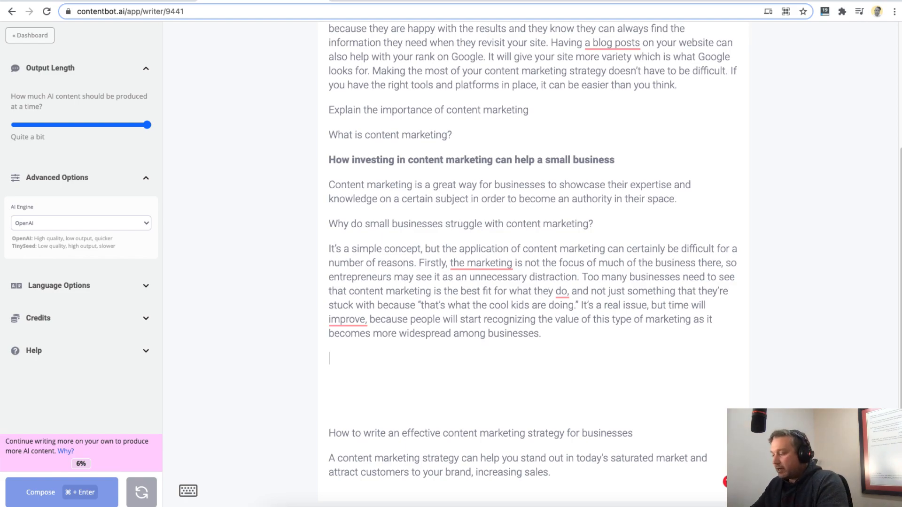
- Remove the blank lines between the answer paragraph and "How to write an effective content marketing strategy for businesses"
{"action": "key", "text": "Delete"}
{"action": "key", "text": "Delete"}
{"action": "key", "text": "Delete"}
{"action": "scroll", "coordinate": [336, 373], "scroll_direction": "up", "scroll_amount": 2}
{"action": "scroll", "coordinate": [383, 383], "scroll_direction": "down", "scroll_amount": 3}
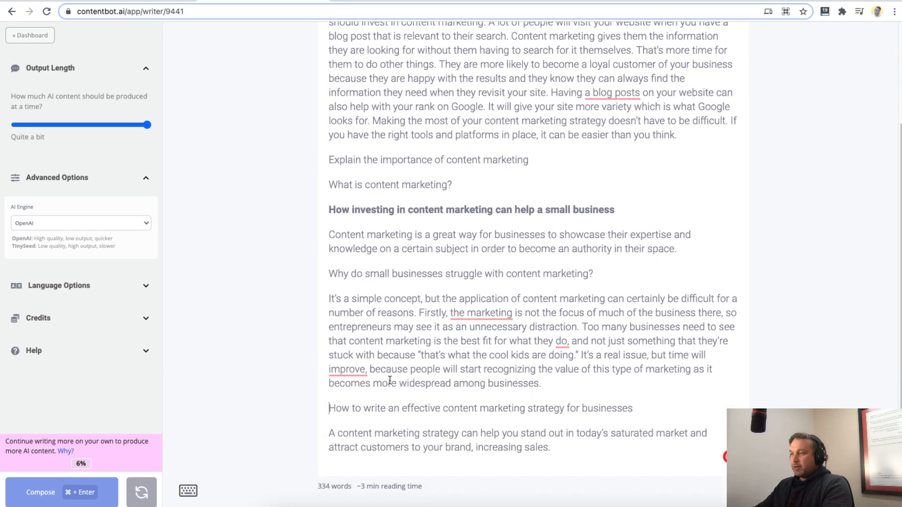
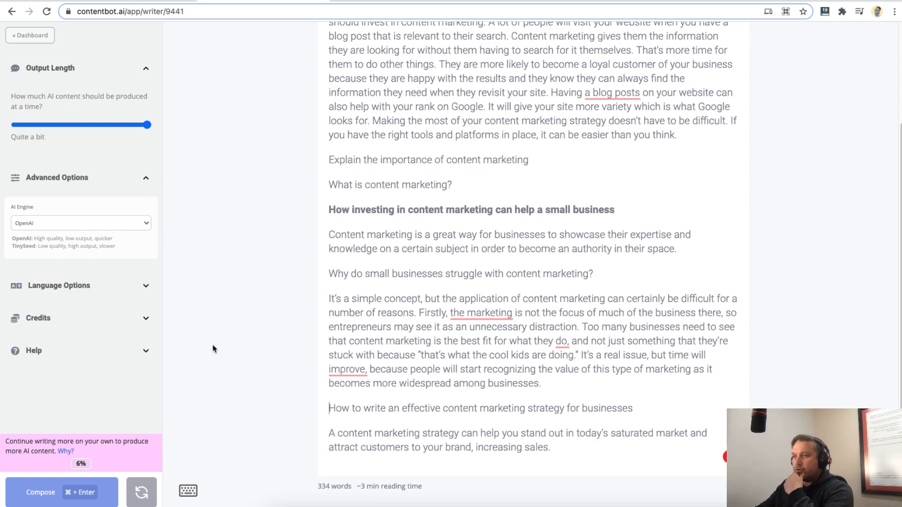
- Set the target language in the Language Options to Spanish
{"action": "left_click", "coordinate": [143, 286]}
{"action": "left_click", "coordinate": [139, 179]}
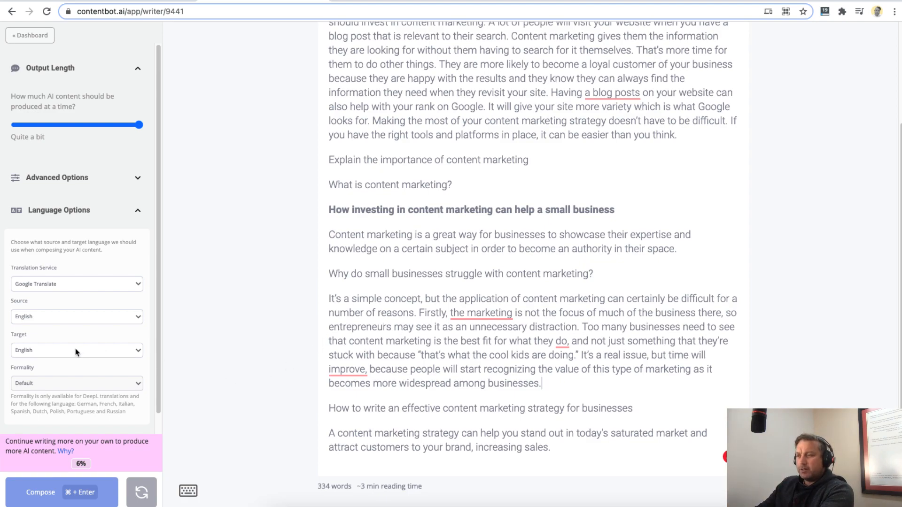
{"action": "left_click", "coordinate": [32, 352]}
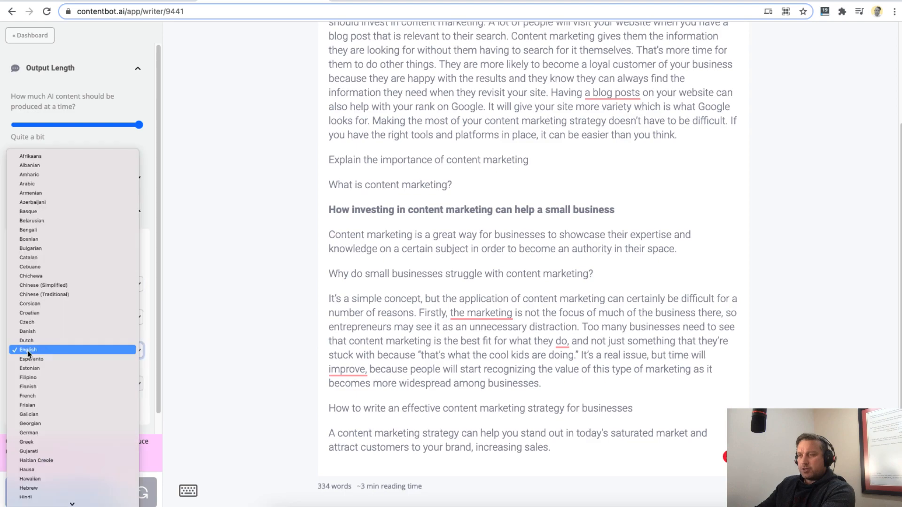
{"action": "scroll", "coordinate": [59, 429], "scroll_direction": "down", "scroll_amount": 9}
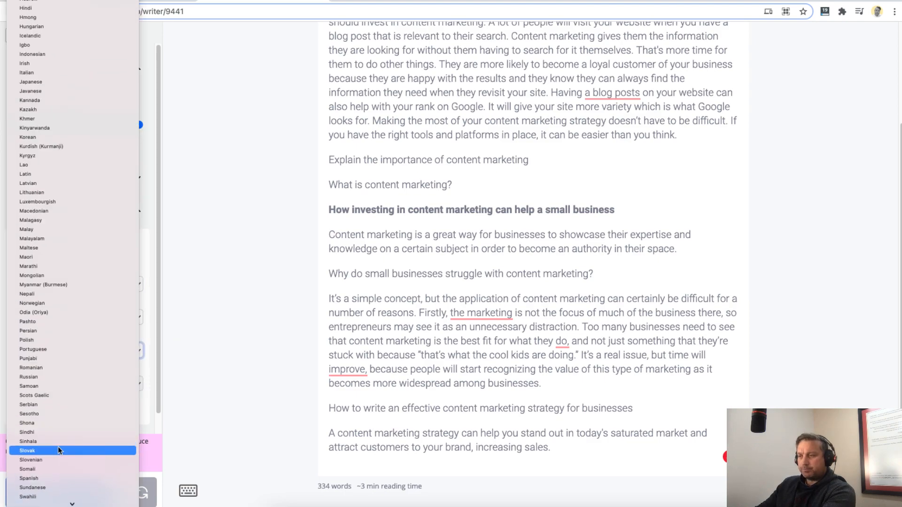
{"action": "scroll", "coordinate": [51, 437], "scroll_direction": "down", "scroll_amount": 2}
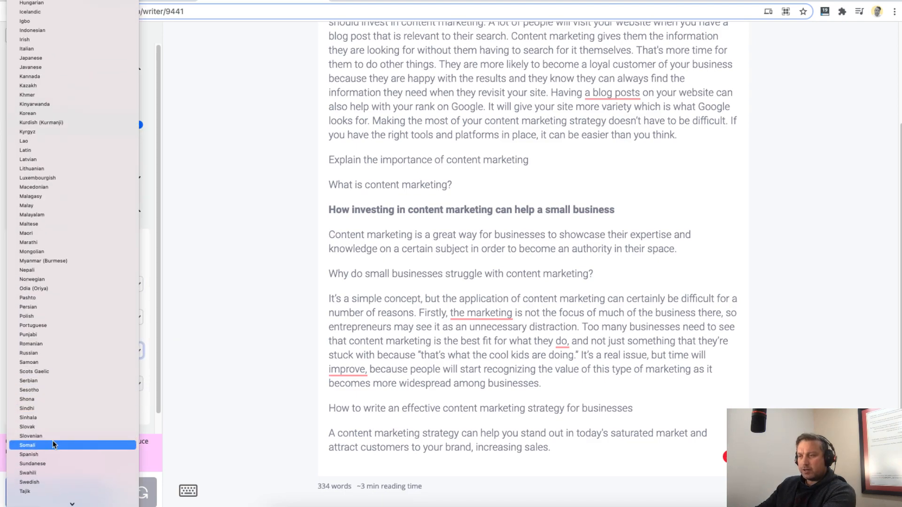
{"action": "left_click", "coordinate": [49, 456]}
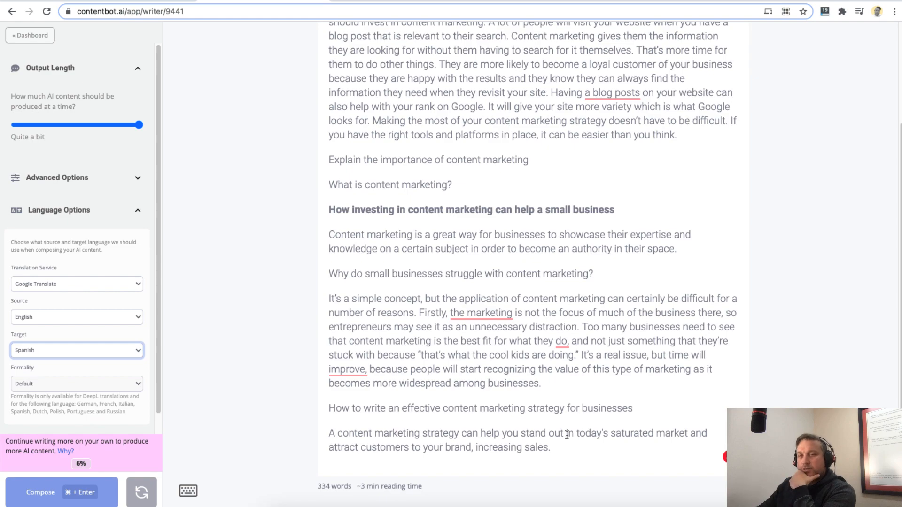
- Highlight the article text from "What is content marketing?" through the paragraph ending "more widespread among businesses."
{"action": "left_click", "coordinate": [545, 385]}
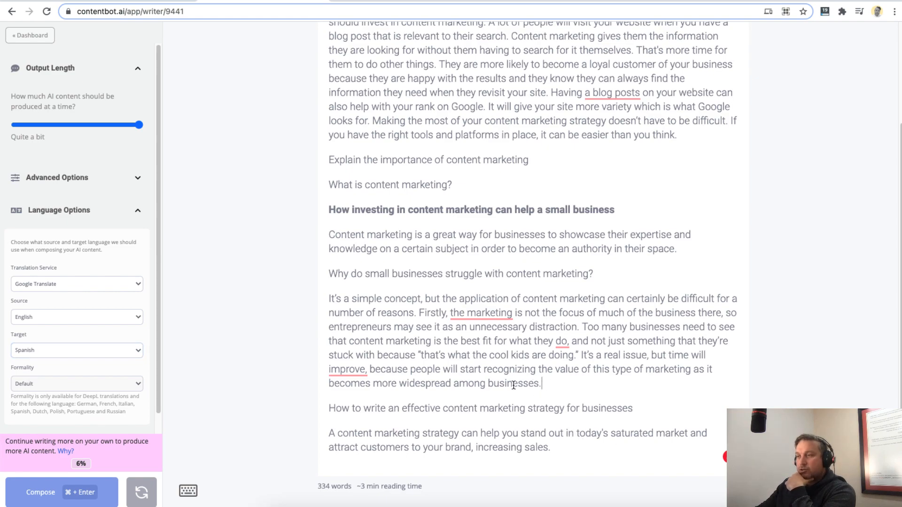
{"action": "left_click_drag", "start_coordinate": [14, 301], "coordinate": [52, 306]}
{"action": "left_click_drag", "start_coordinate": [573, 385], "coordinate": [245, 210]}
{"action": "left_click", "coordinate": [521, 354]}
{"action": "left_click_drag", "start_coordinate": [577, 386], "coordinate": [290, 183]}
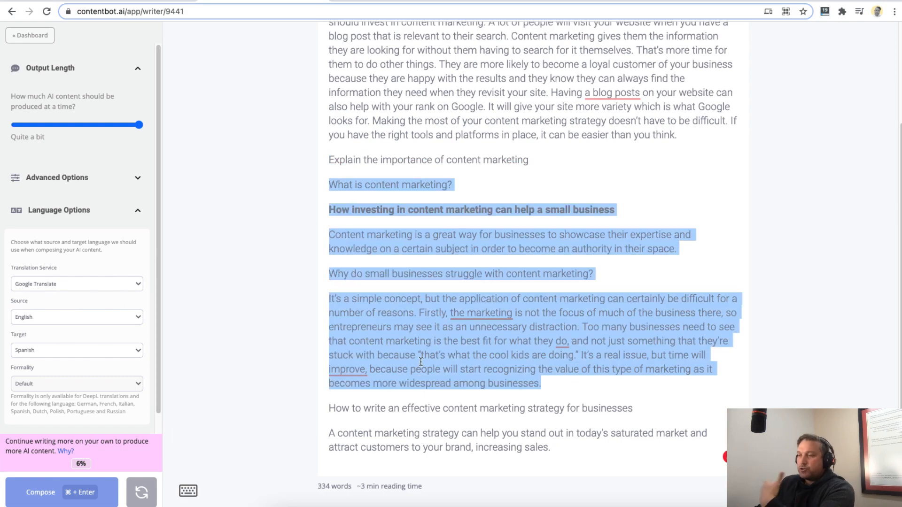
- Check the available translation services and set the target language back to English
{"action": "left_click", "coordinate": [94, 287]}
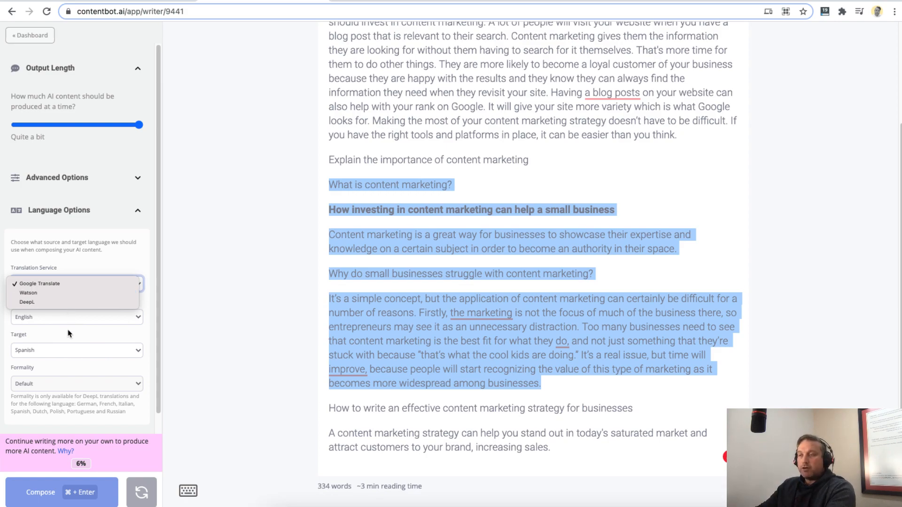
{"action": "left_click", "coordinate": [197, 334]}
{"action": "left_click", "coordinate": [42, 347]}
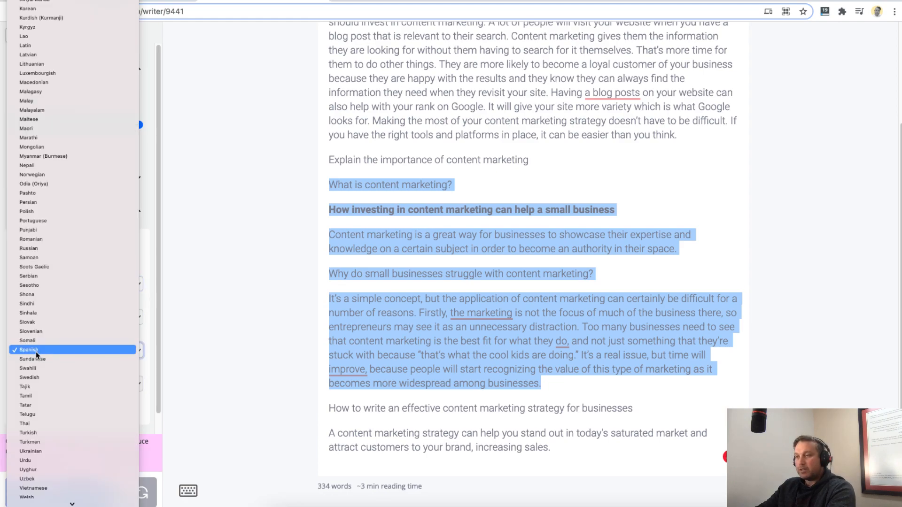
{"action": "scroll", "coordinate": [53, 275], "scroll_direction": "down", "scroll_amount": 3}
{"action": "scroll", "coordinate": [53, 276], "scroll_direction": "up", "scroll_amount": 5}
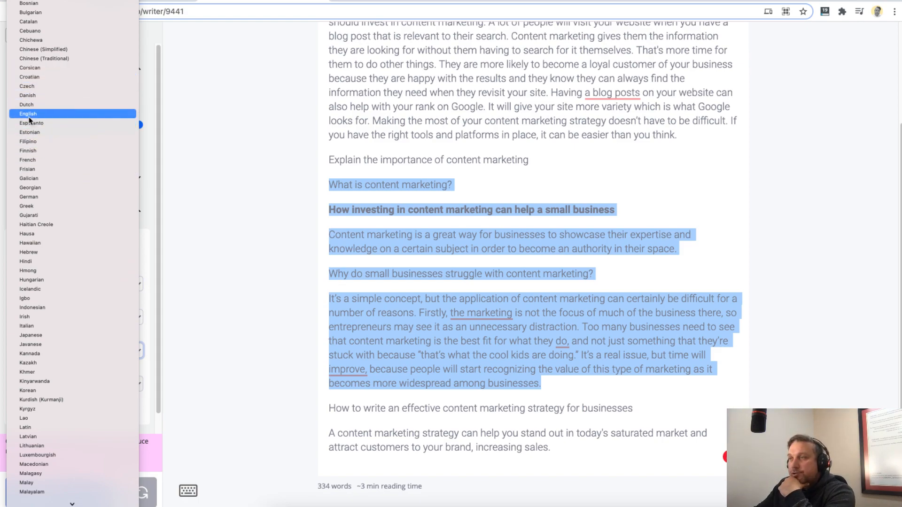
{"action": "left_click", "coordinate": [30, 115]}
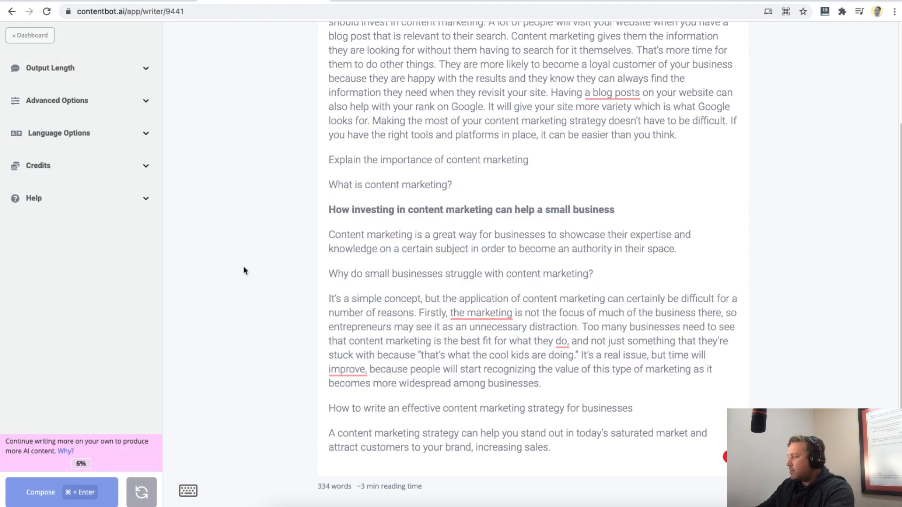
- Go to the Automation page and examine the run's frequency choices and its product name, description and industry fields
{"action": "left_click", "coordinate": [29, 35]}
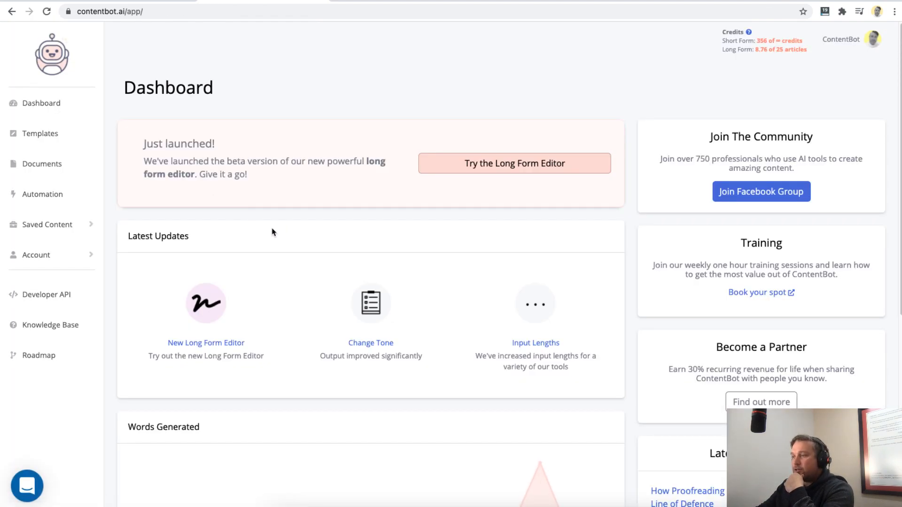
{"action": "left_click", "coordinate": [45, 200]}
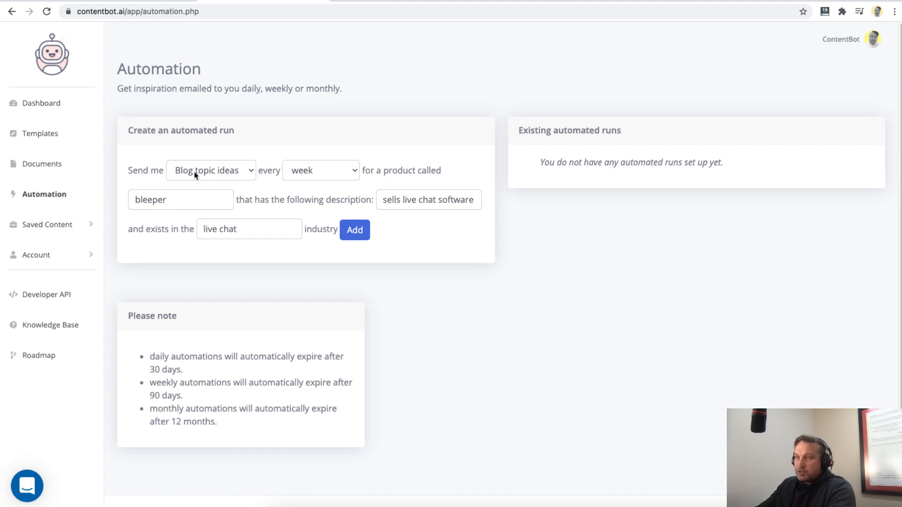
{"action": "left_click", "coordinate": [304, 175]}
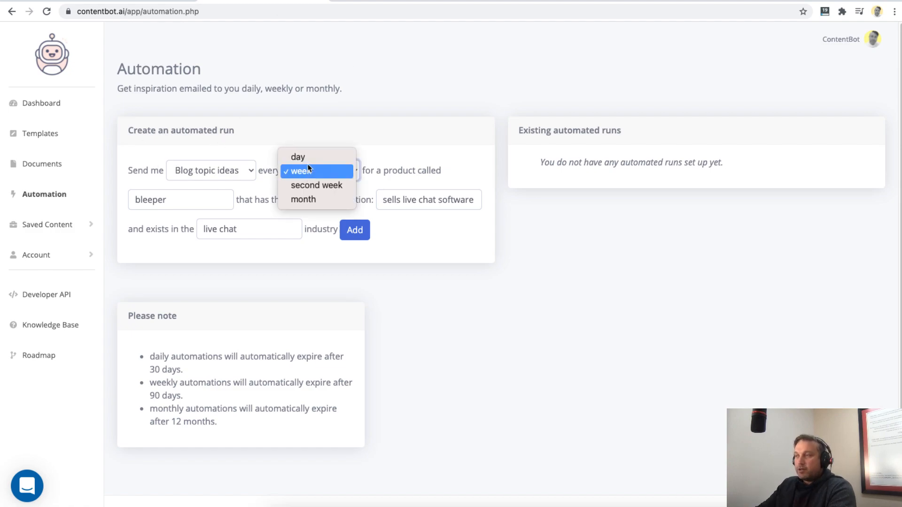
{"action": "left_click", "coordinate": [264, 194]}
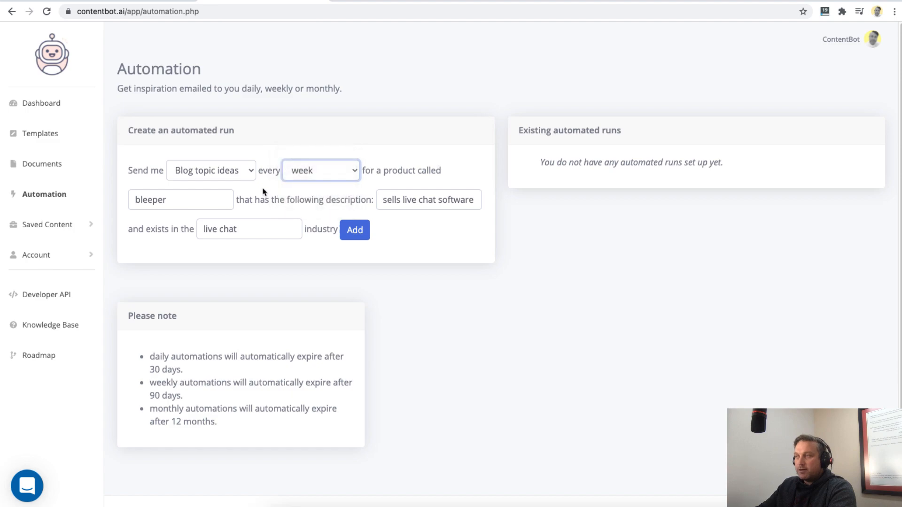
{"action": "left_click", "coordinate": [184, 198]}
{"action": "left_click", "coordinate": [428, 205]}
{"action": "left_click", "coordinate": [235, 231]}
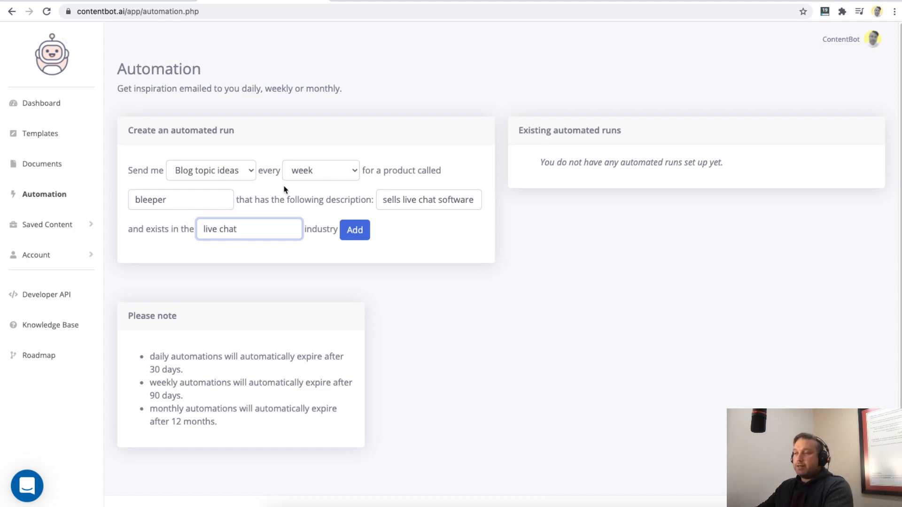
- Examine the notes on when daily, weekly and monthly automations expire
{"action": "left_click", "coordinate": [151, 356]}
{"action": "left_click_drag", "start_coordinate": [151, 356], "coordinate": [217, 422]}
{"action": "left_click", "coordinate": [175, 410]}
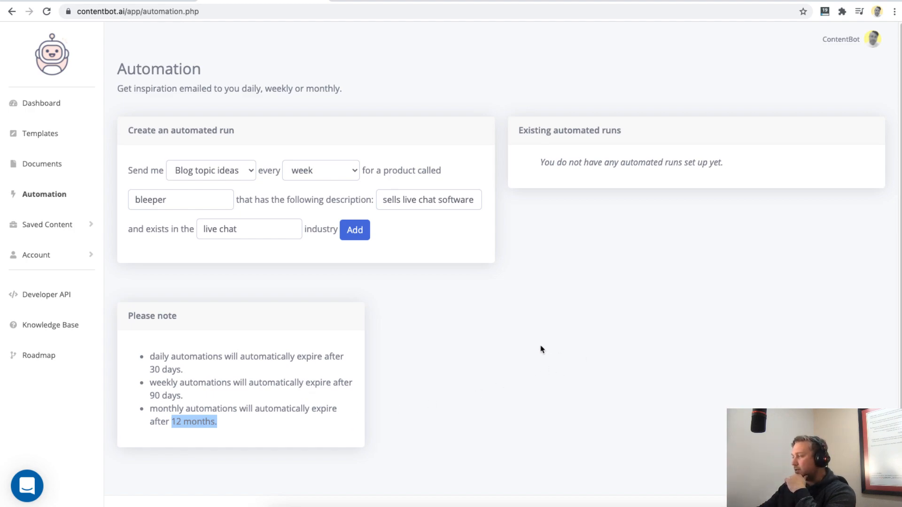
- Review the saved content history with its blog outlines and blog intros, and open the Favourites page
{"action": "left_click", "coordinate": [60, 225]}
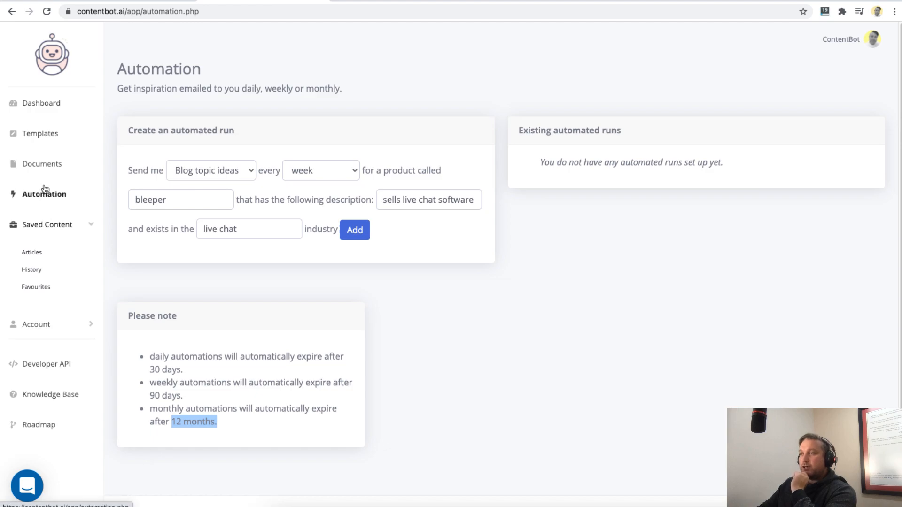
{"action": "left_click", "coordinate": [35, 272]}
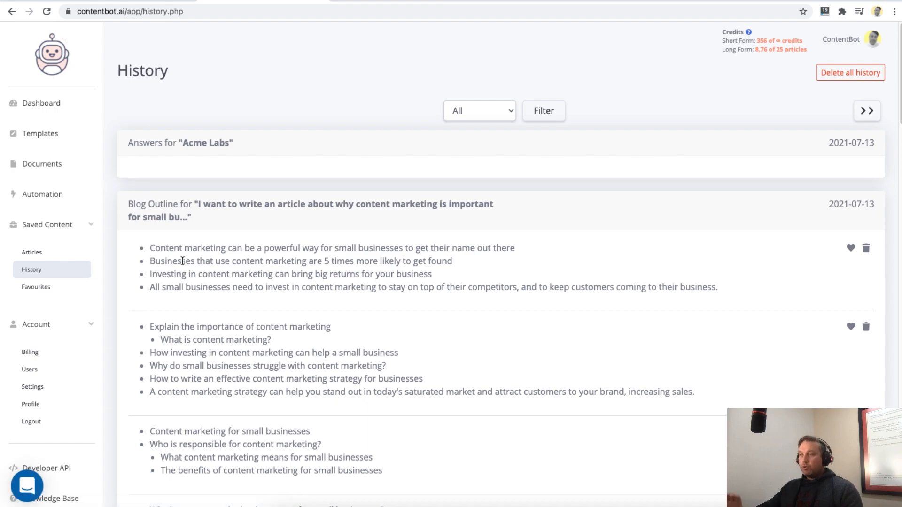
{"action": "scroll", "coordinate": [310, 320], "scroll_direction": "down", "scroll_amount": 14}
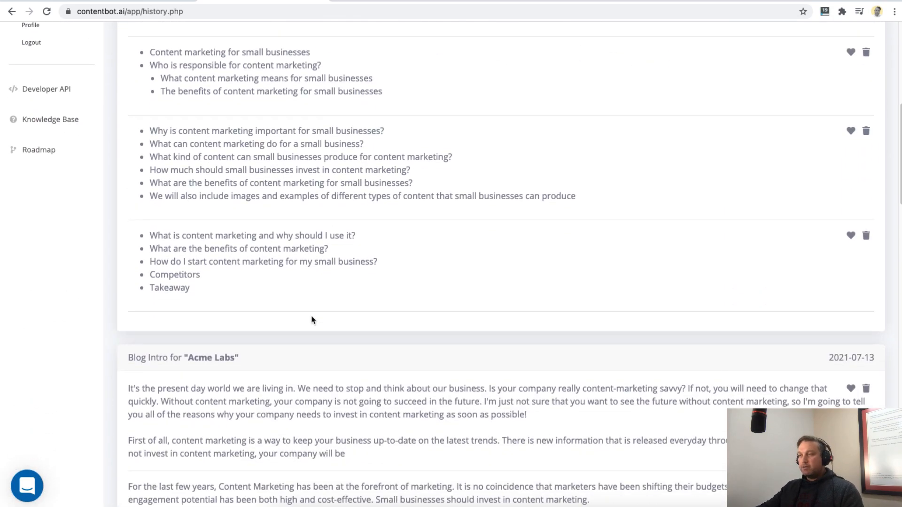
{"action": "scroll", "coordinate": [311, 319], "scroll_direction": "down", "scroll_amount": 1}
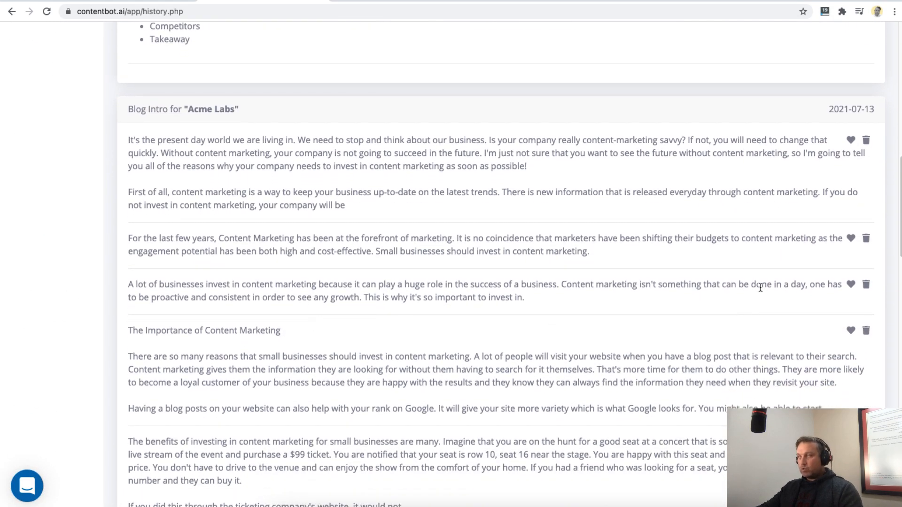
{"action": "scroll", "coordinate": [450, 360], "scroll_direction": "up", "scroll_amount": 3}
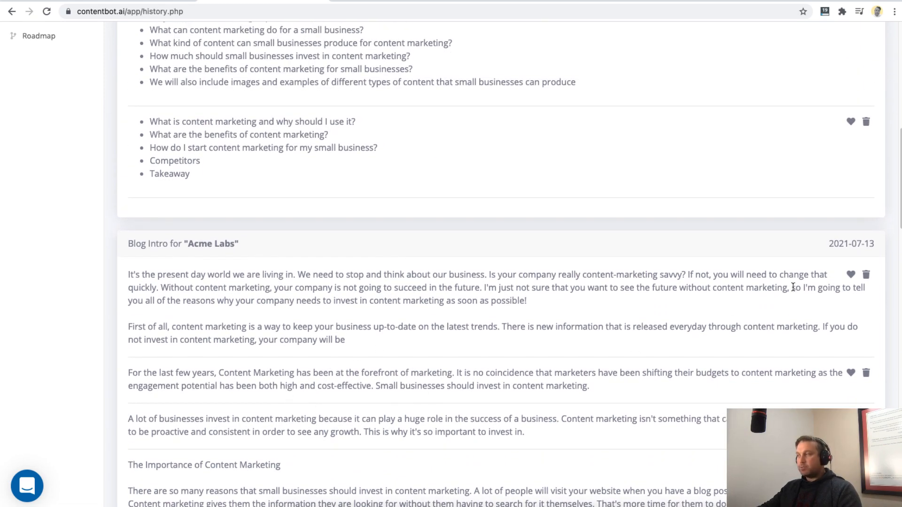
{"action": "left_click", "coordinate": [851, 276]}
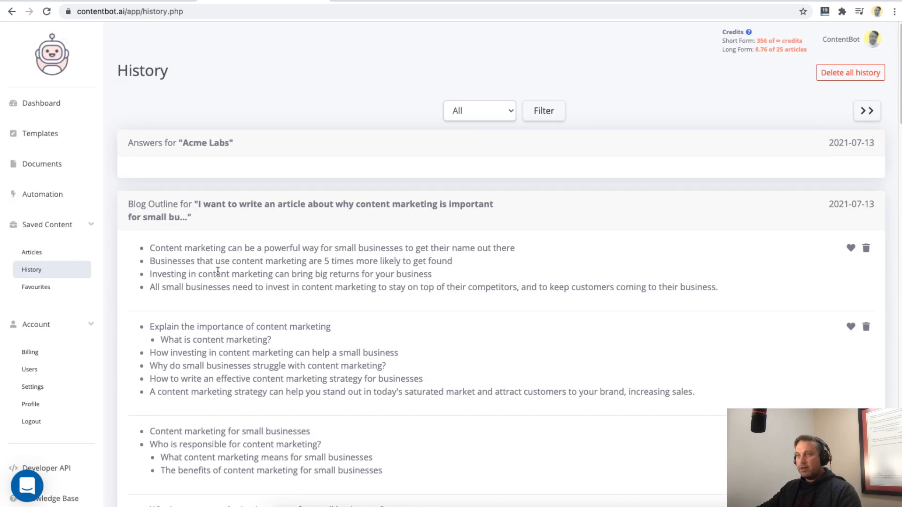
{"action": "left_click", "coordinate": [45, 287]}
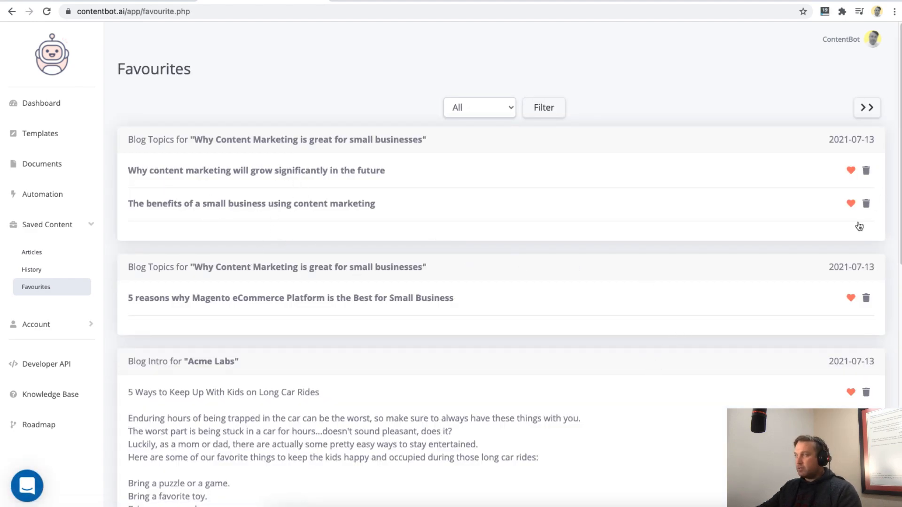
- Enable dark mode in the account settings and save, and disable it again and save
{"action": "left_click", "coordinate": [45, 323]}
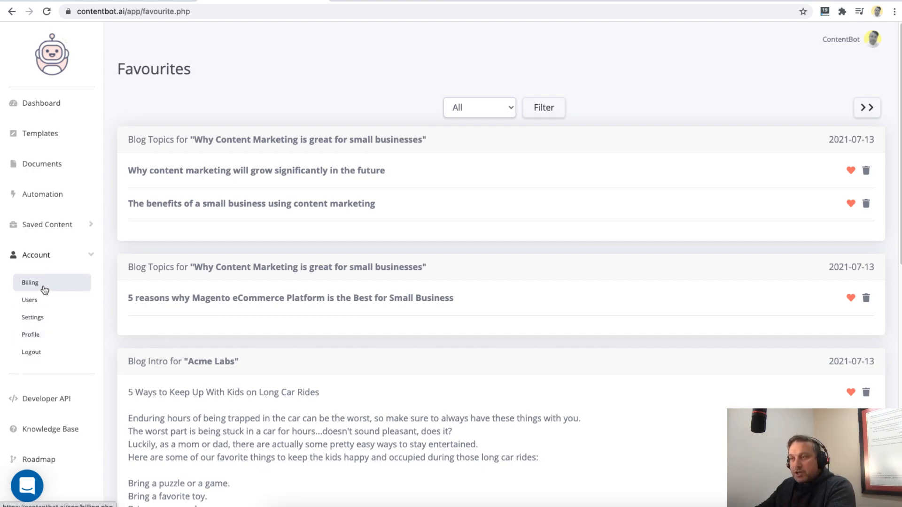
{"action": "left_click", "coordinate": [51, 318]}
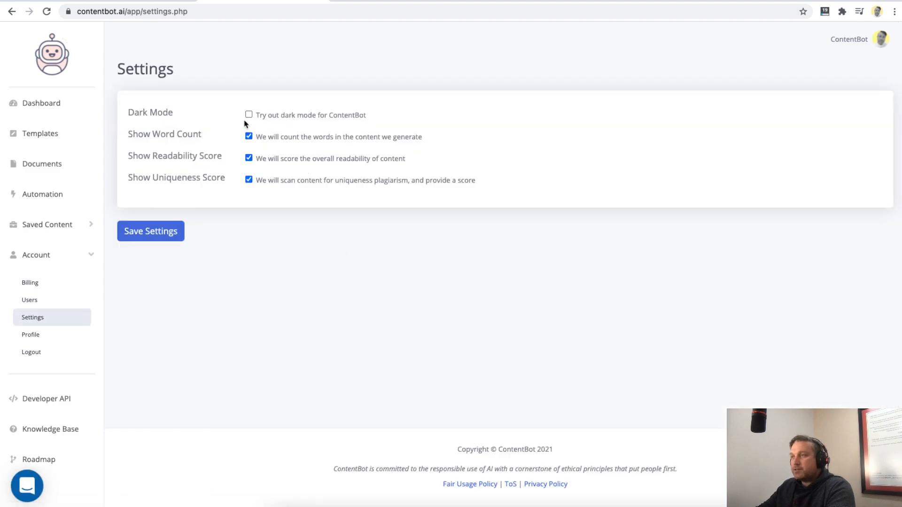
{"action": "left_click", "coordinate": [248, 115]}
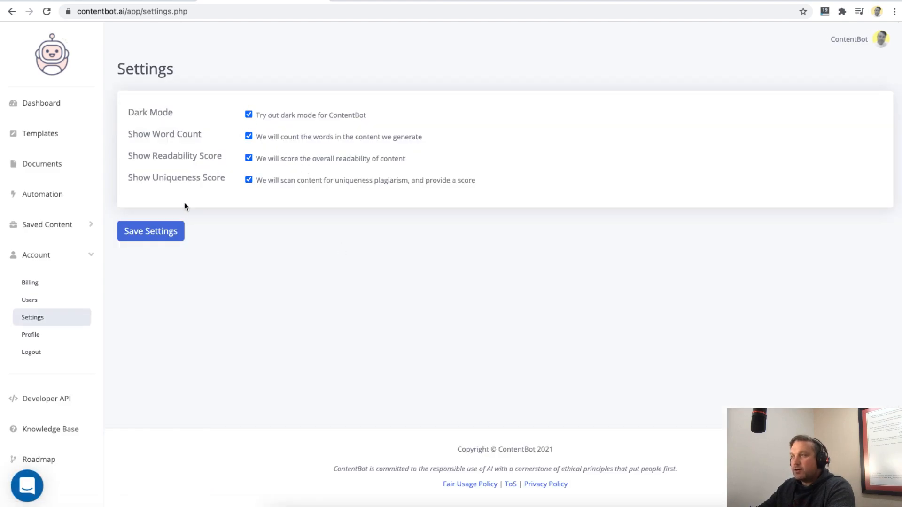
{"action": "left_click", "coordinate": [174, 231]}
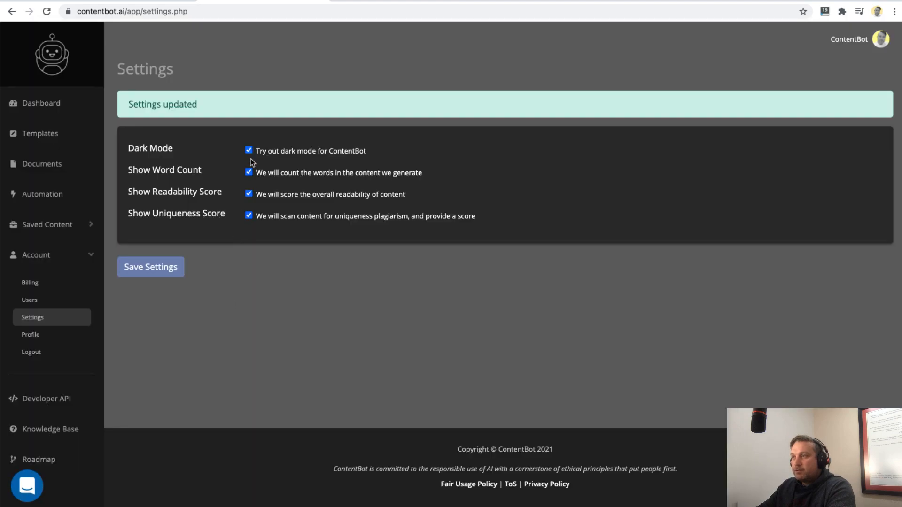
{"action": "left_click", "coordinate": [248, 150]}
{"action": "left_click", "coordinate": [175, 267]}
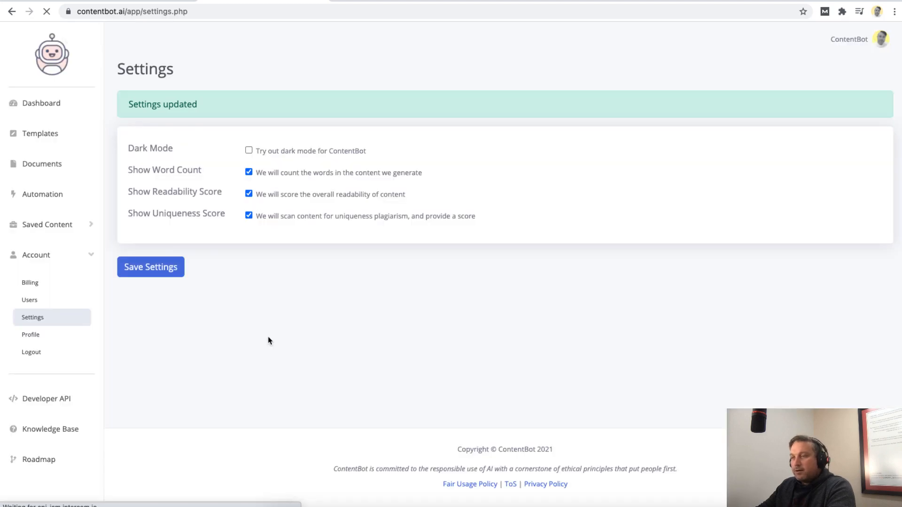
- Open the account's Users page and examine the seat limit and the registration link for adding users
{"action": "left_click", "coordinate": [41, 306]}
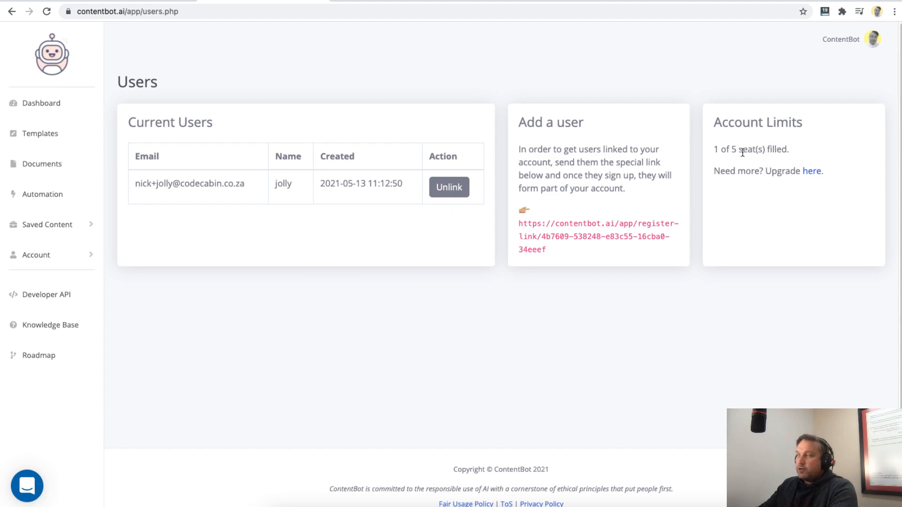
{"action": "left_click_drag", "start_coordinate": [731, 149], "coordinate": [754, 149]}
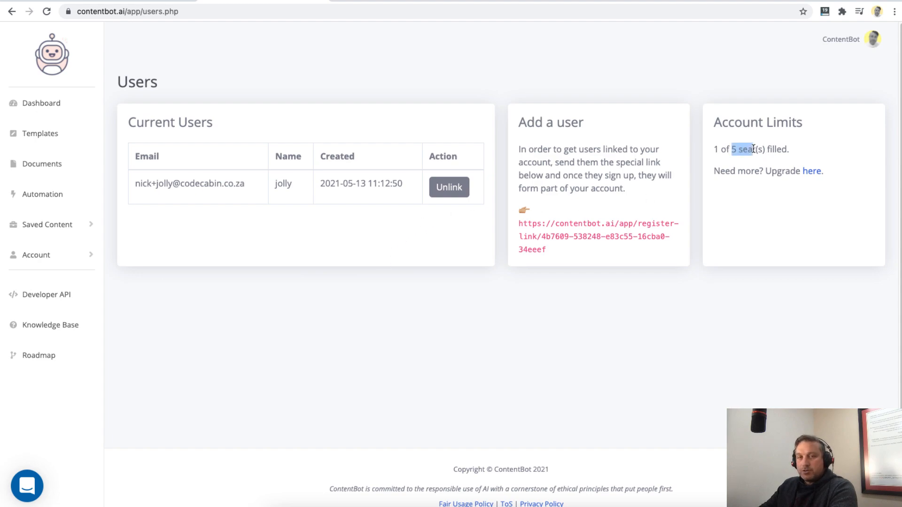
{"action": "left_click_drag", "start_coordinate": [753, 148], "coordinate": [756, 149]}
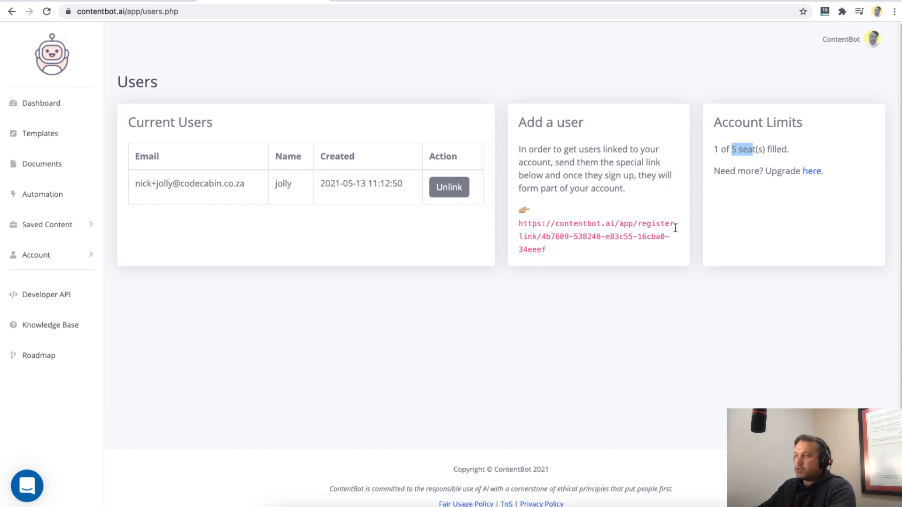
{"action": "left_click_drag", "start_coordinate": [519, 220], "coordinate": [579, 261]}
{"action": "left_click", "coordinate": [603, 261]}
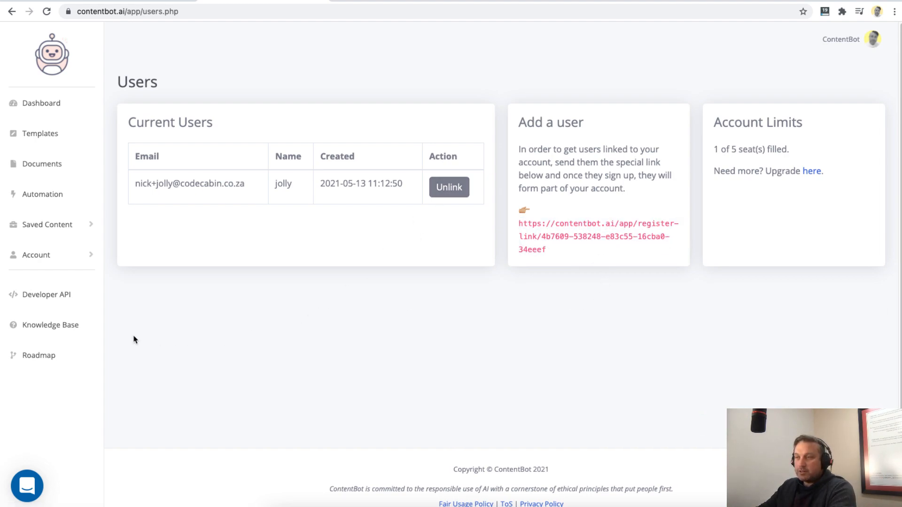
- Open the Knowledge Base and look through its article collections
{"action": "left_click", "coordinate": [38, 328]}
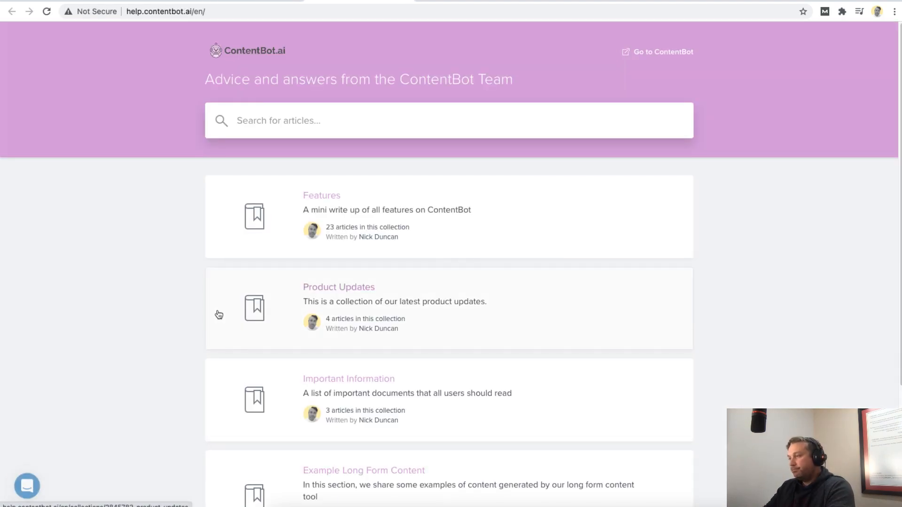
{"action": "scroll", "coordinate": [343, 191], "scroll_direction": "down", "scroll_amount": 1}
{"action": "scroll", "coordinate": [343, 191], "scroll_direction": "down", "scroll_amount": 3}
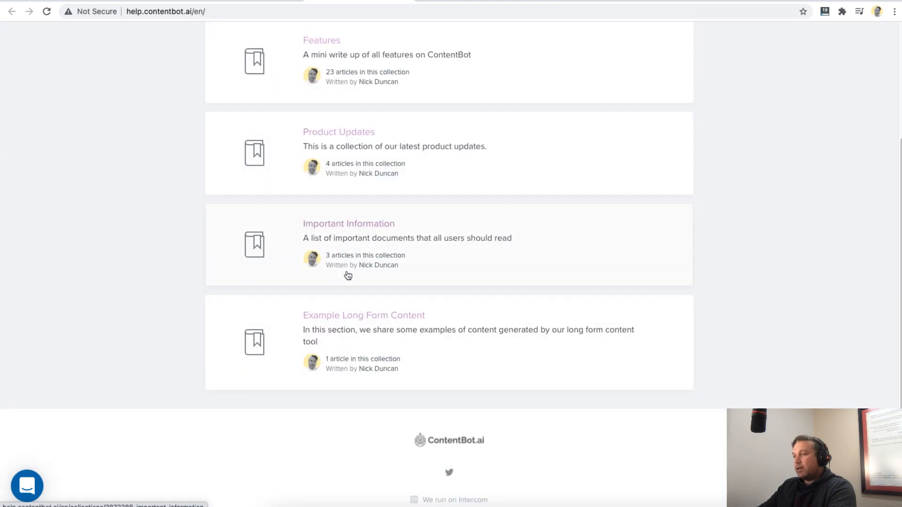
- Open the Important Information collection in the Knowledge Base and look through its articles
{"action": "scroll", "coordinate": [346, 276], "scroll_direction": "up", "scroll_amount": 4}
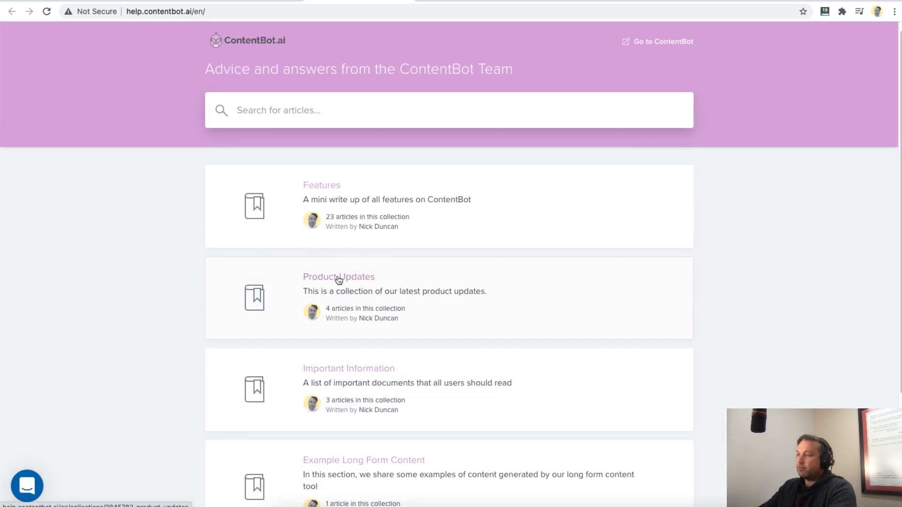
{"action": "left_click", "coordinate": [359, 372]}
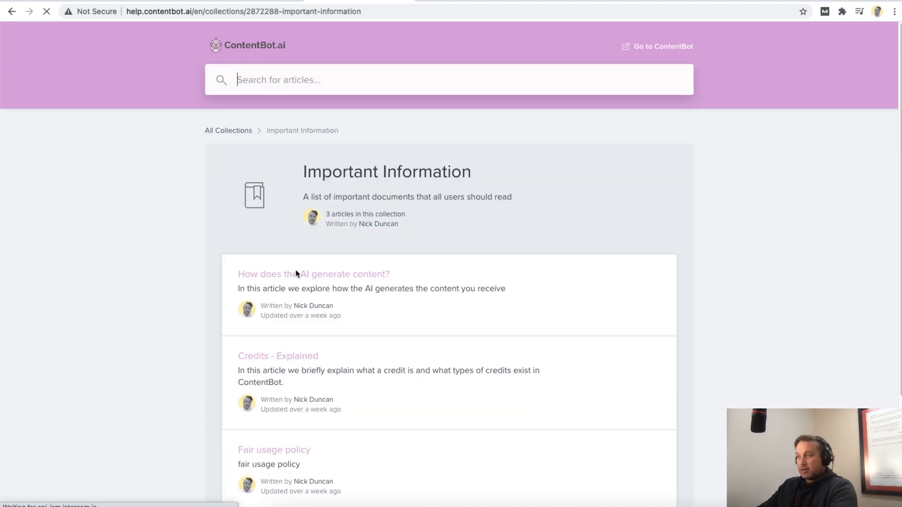
{"action": "scroll", "coordinate": [328, 263], "scroll_direction": "down", "scroll_amount": 1}
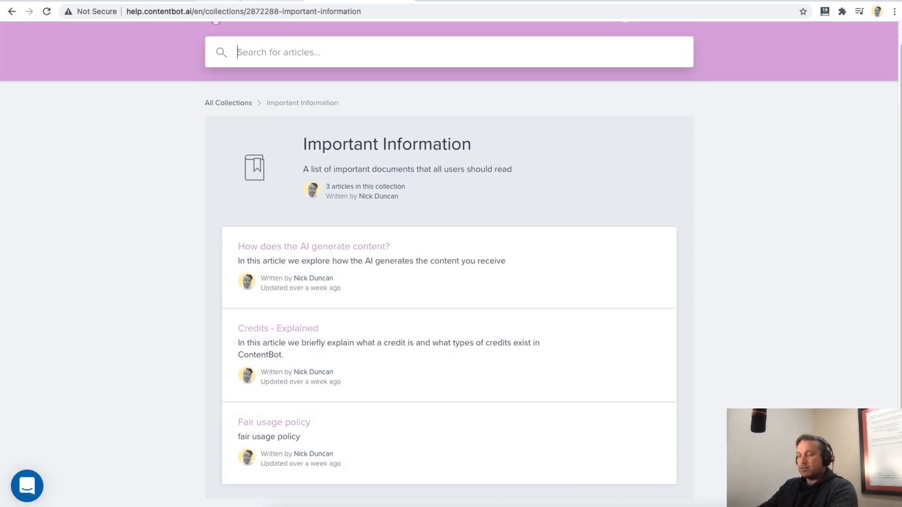
- Return to the ContentBot app and open its Roadmap to view the planned, in-progress and live features
{"action": "left_click", "coordinate": [249, 2]}
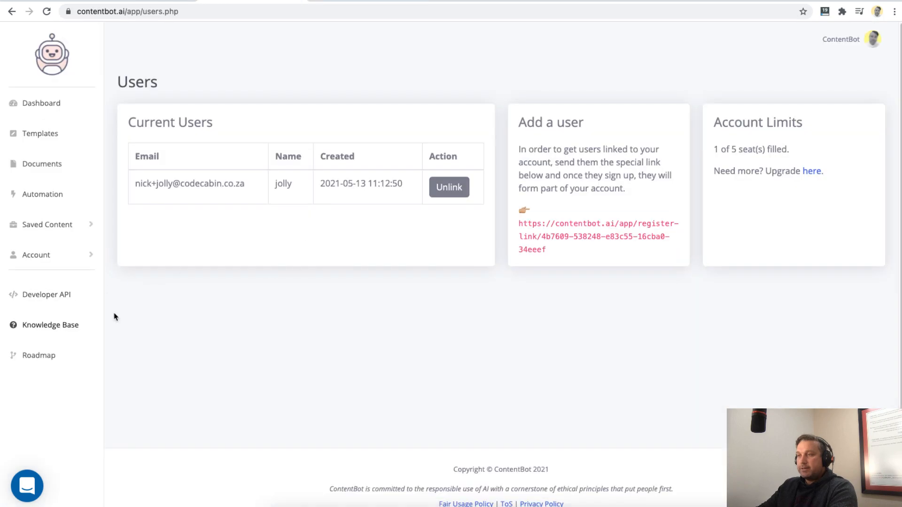
{"action": "left_click", "coordinate": [38, 355]}
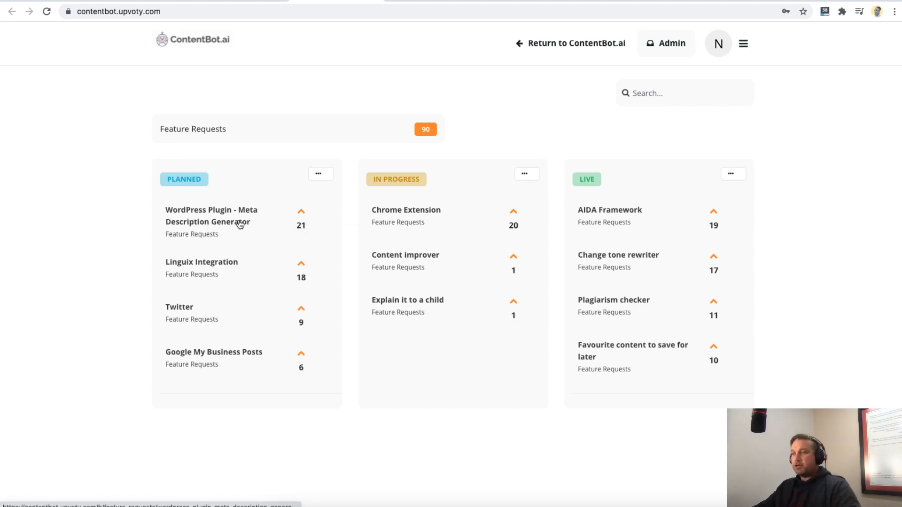
- Open the plugin page wordpress.org/plugins/content-bot in a new browser tab
{"action": "key", "text": "ctrl+t"}
{"action": "type", "text": "wordpress.org/plugins/"}
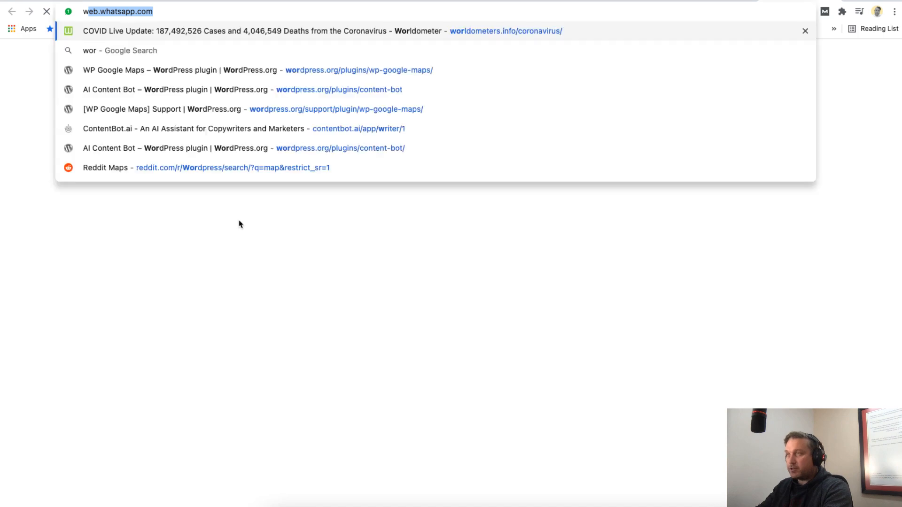
{"action": "key", "text": "BackSpace"}
{"action": "type", "text": "content-bot"}
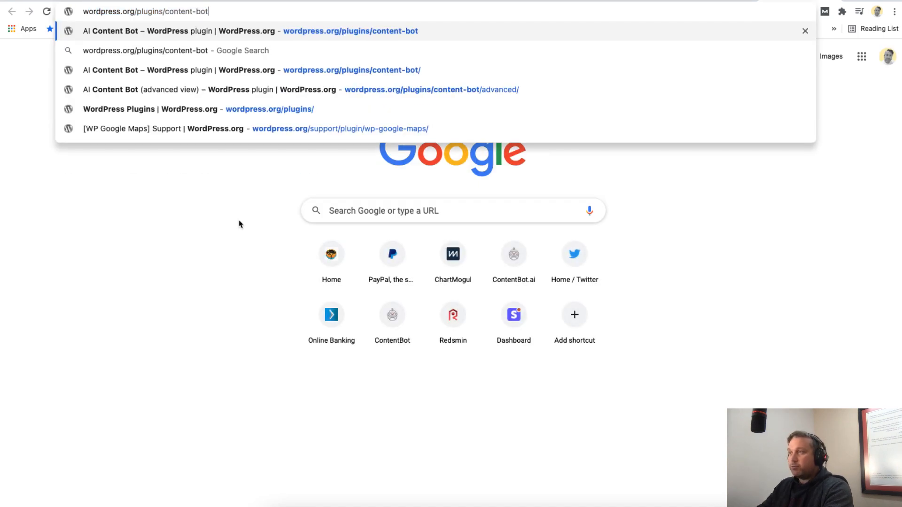
{"action": "key", "text": "Return"}
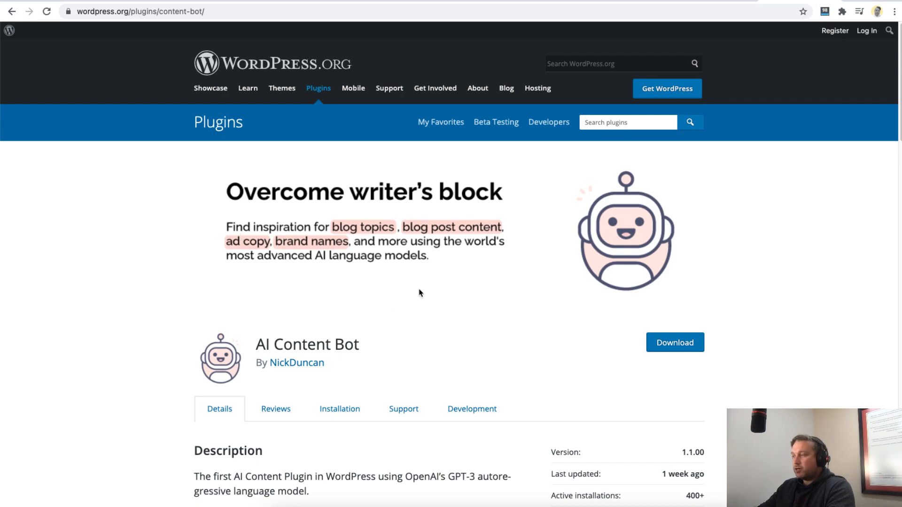
- Search the WordPress plugin directory for "contentbot" and open the AI Content Bot plugin
{"action": "left_click", "coordinate": [606, 123]}
{"action": "type", "text": "contentbot"}
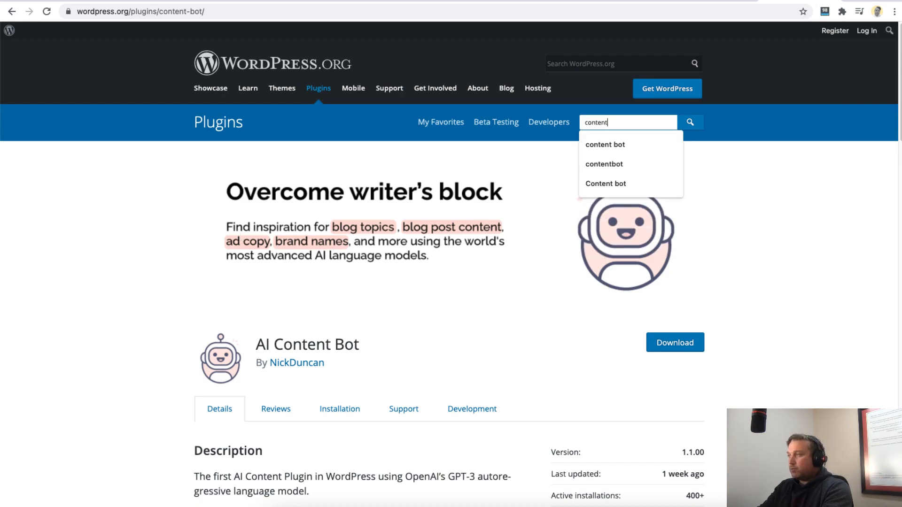
{"action": "key", "text": "Return"}
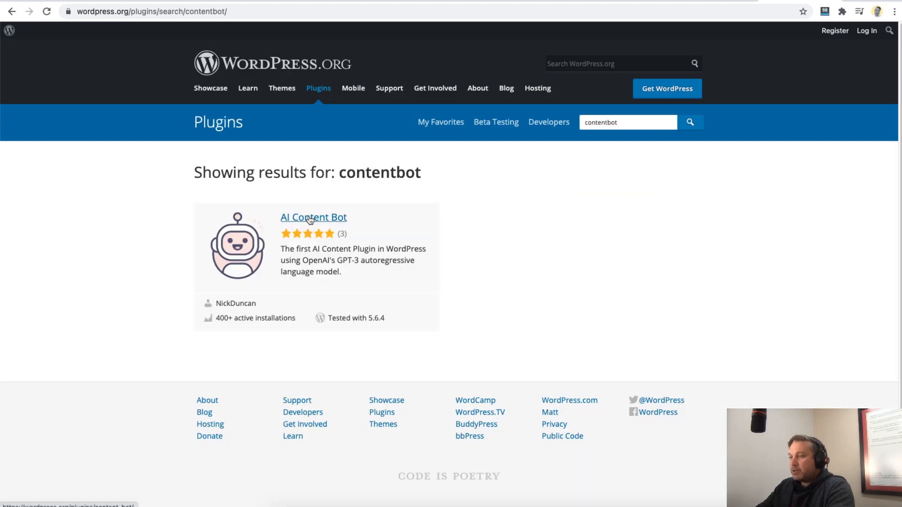
{"action": "left_click", "coordinate": [310, 219]}
- Read through the AI Content Bot plugin's description and feature list, and return to the page's beginning
{"action": "scroll", "coordinate": [459, 271], "scroll_direction": "down", "scroll_amount": 5}
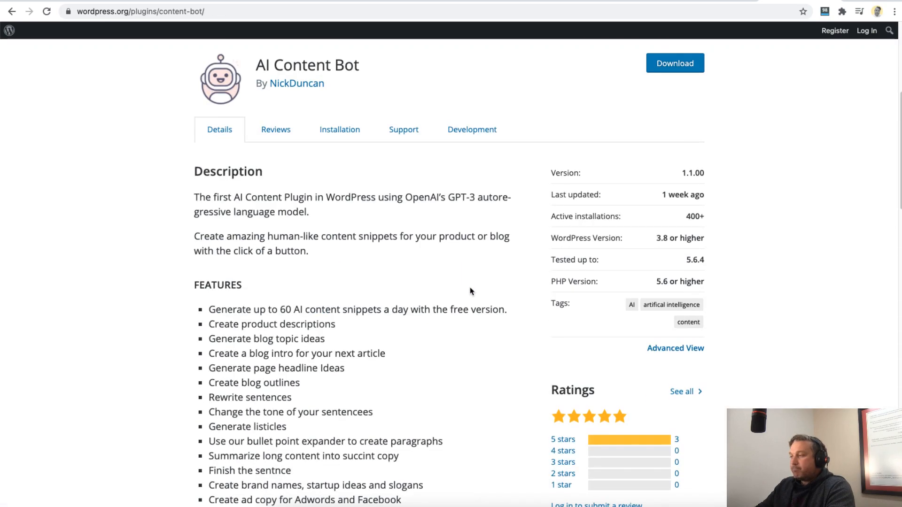
{"action": "scroll", "coordinate": [471, 291], "scroll_direction": "down", "scroll_amount": 3}
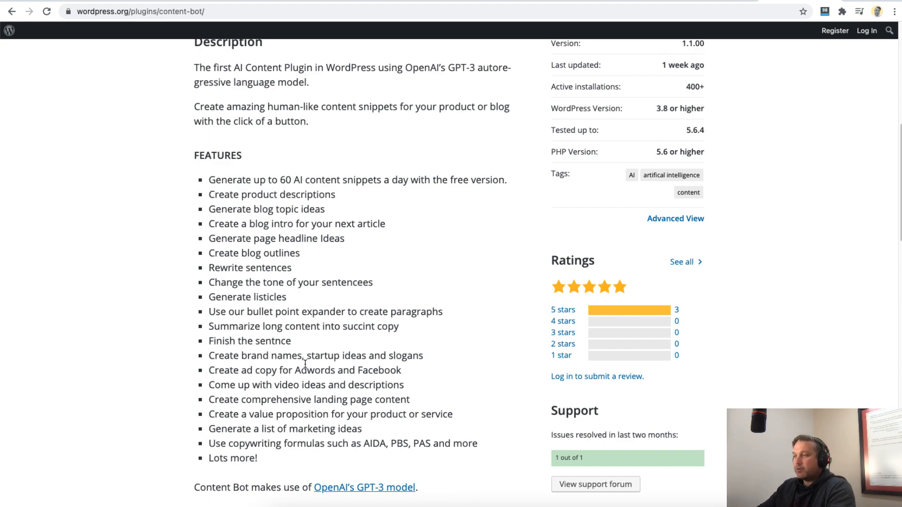
{"action": "scroll", "coordinate": [316, 372], "scroll_direction": "up", "scroll_amount": 10}
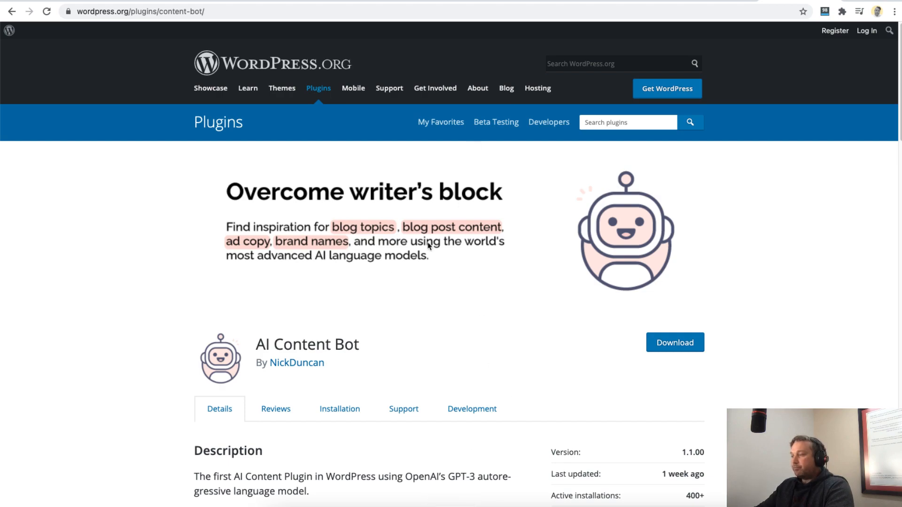
- Switch to the ContentBot Community Videos page and highlight the wanted video types, the rules and the upfront payment terms
{"action": "left_click", "coordinate": [223, 1]}
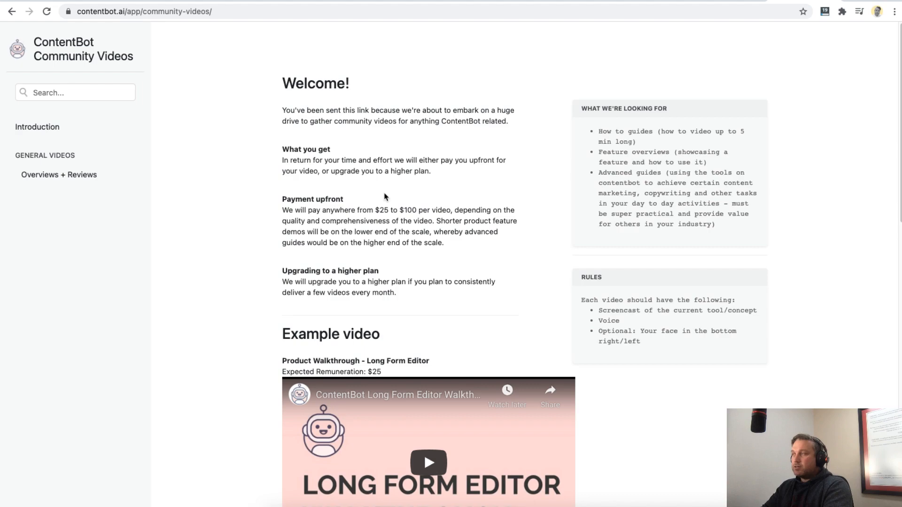
{"action": "left_click_drag", "start_coordinate": [601, 133], "coordinate": [664, 245]}
{"action": "left_click_drag", "start_coordinate": [583, 295], "coordinate": [663, 350]}
{"action": "left_click_drag", "start_coordinate": [306, 210], "coordinate": [466, 253]}
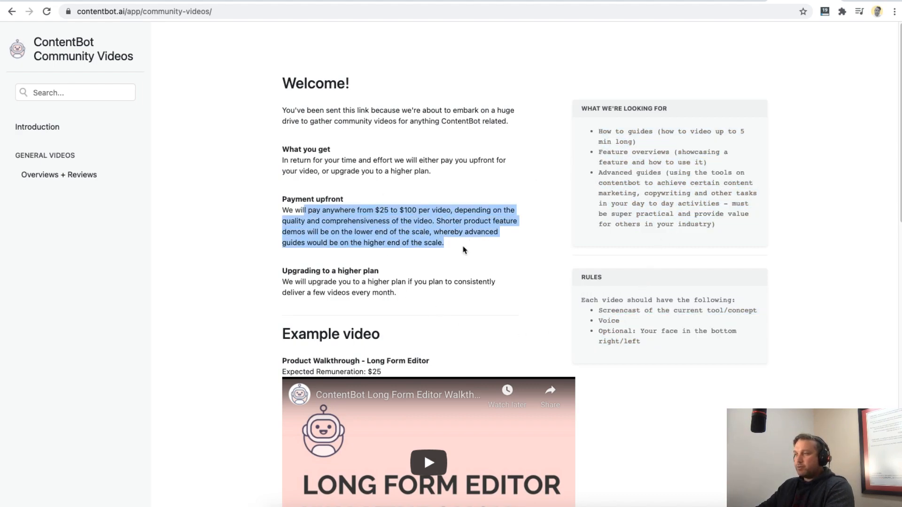
- Look through the Overviews and Reviews videos and return to the example Long Form Editor walkthrough
{"action": "scroll", "coordinate": [464, 270], "scroll_direction": "down", "scroll_amount": 3}
{"action": "scroll", "coordinate": [463, 269], "scroll_direction": "down", "scroll_amount": 10}
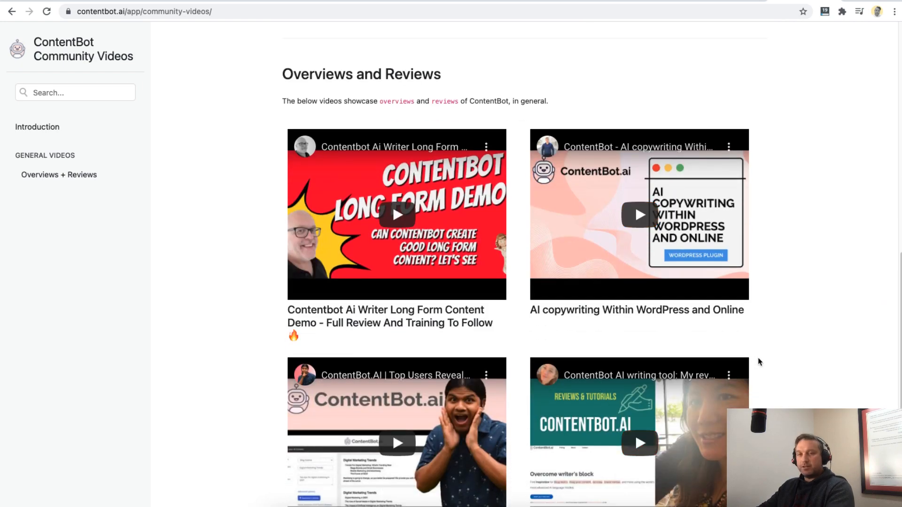
{"action": "scroll", "coordinate": [849, 352], "scroll_direction": "up", "scroll_amount": 9}
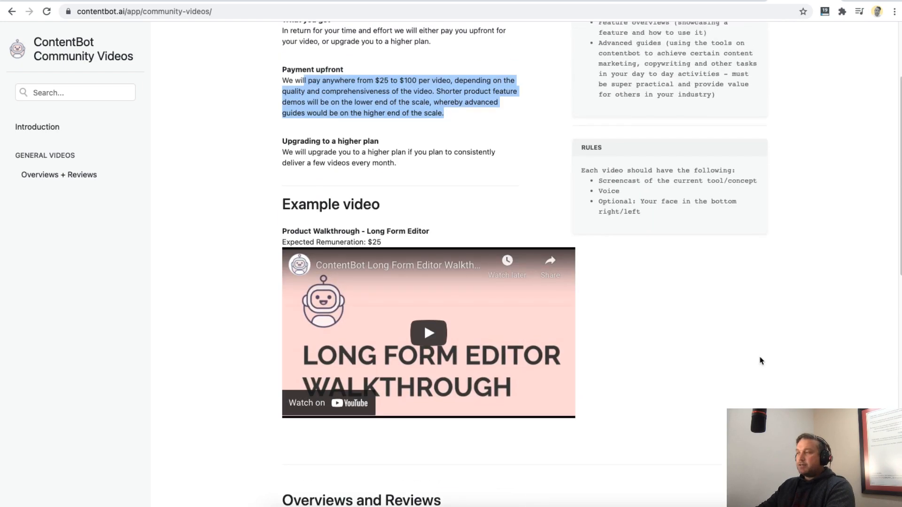